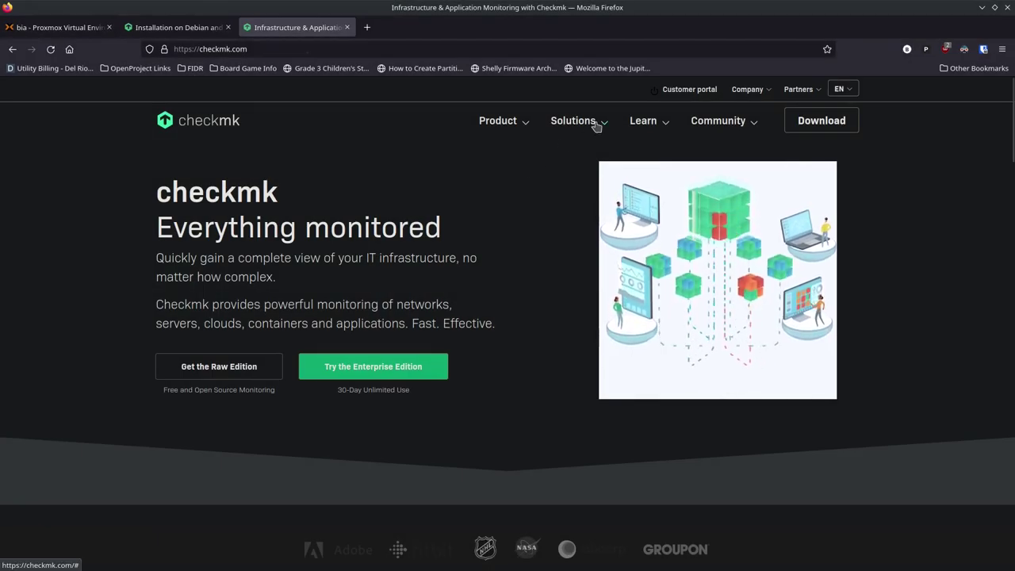
Open the Checkmk pricing page and look through all the subscription tiers
{"action": "mouse_move", "coordinate": [596, 125]}
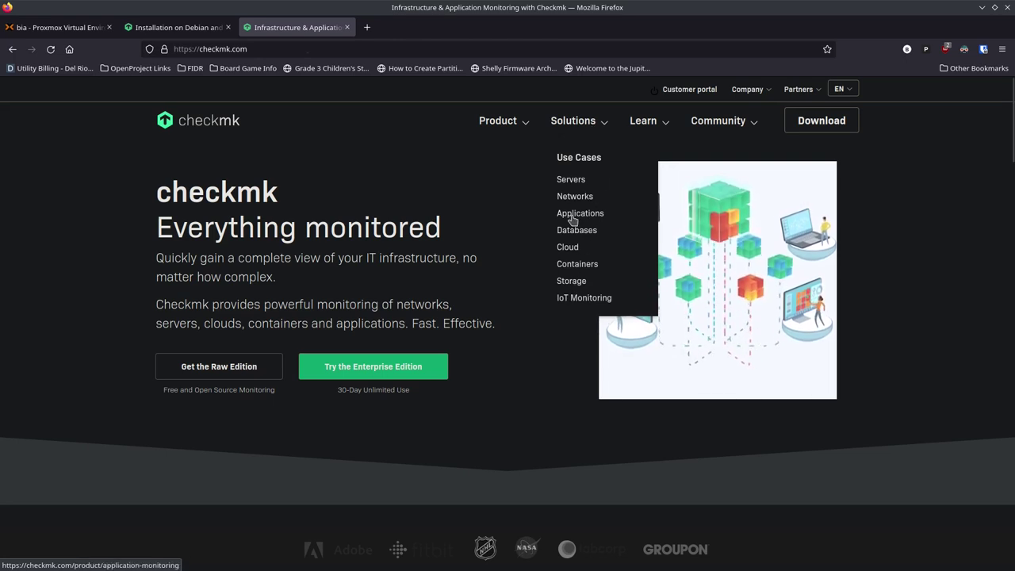
{"action": "mouse_move", "coordinate": [518, 128]}
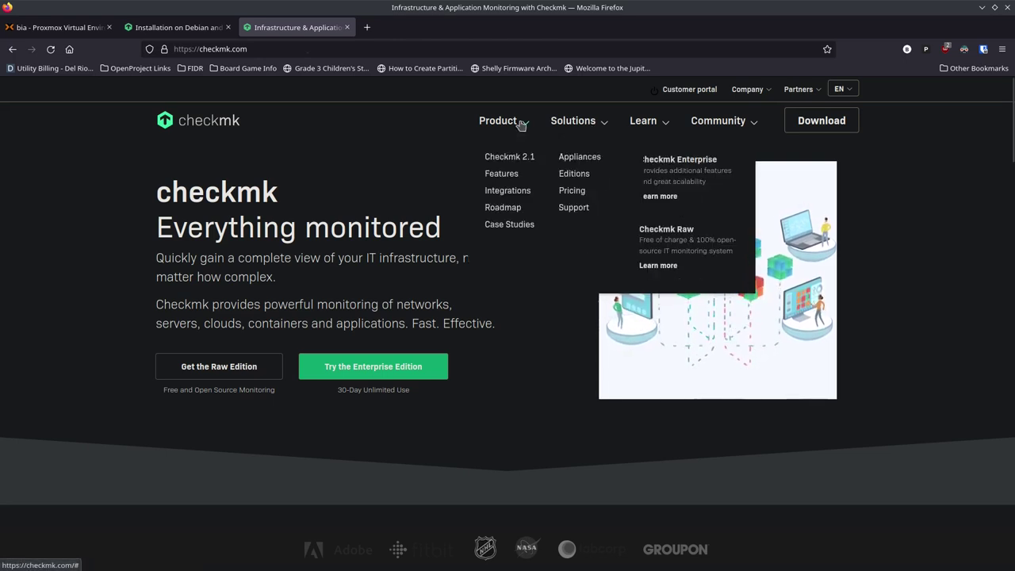
{"action": "left_click", "coordinate": [573, 191]}
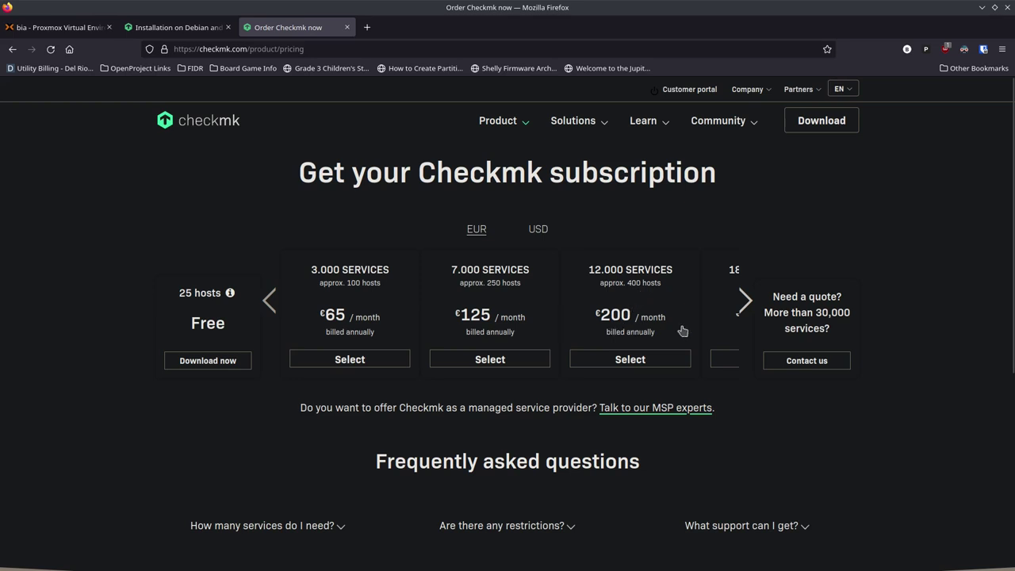
{"action": "left_click", "coordinate": [744, 308]}
{"action": "left_click", "coordinate": [745, 307]}
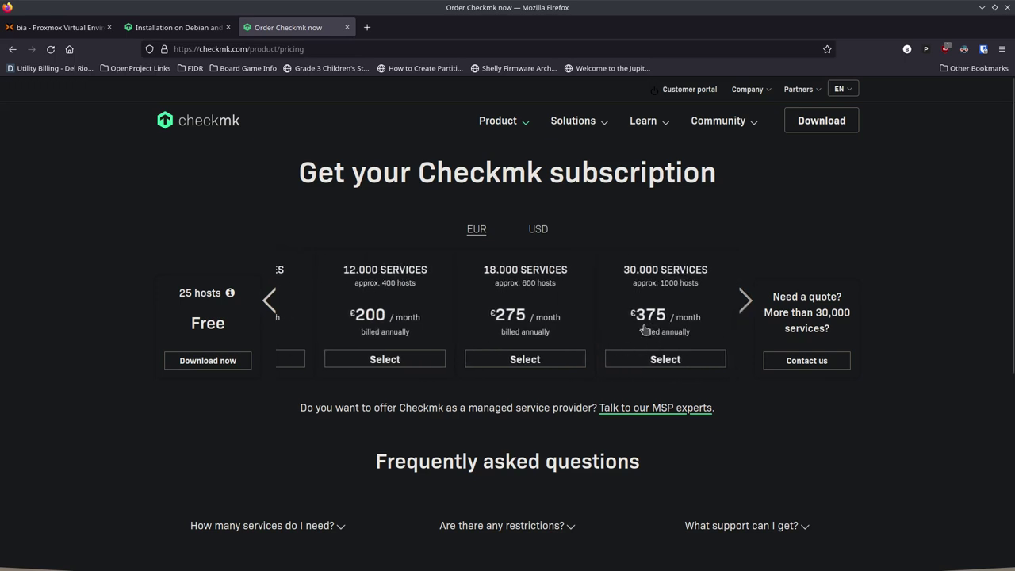
{"action": "left_click", "coordinate": [266, 303]}
{"action": "left_click", "coordinate": [267, 303]}
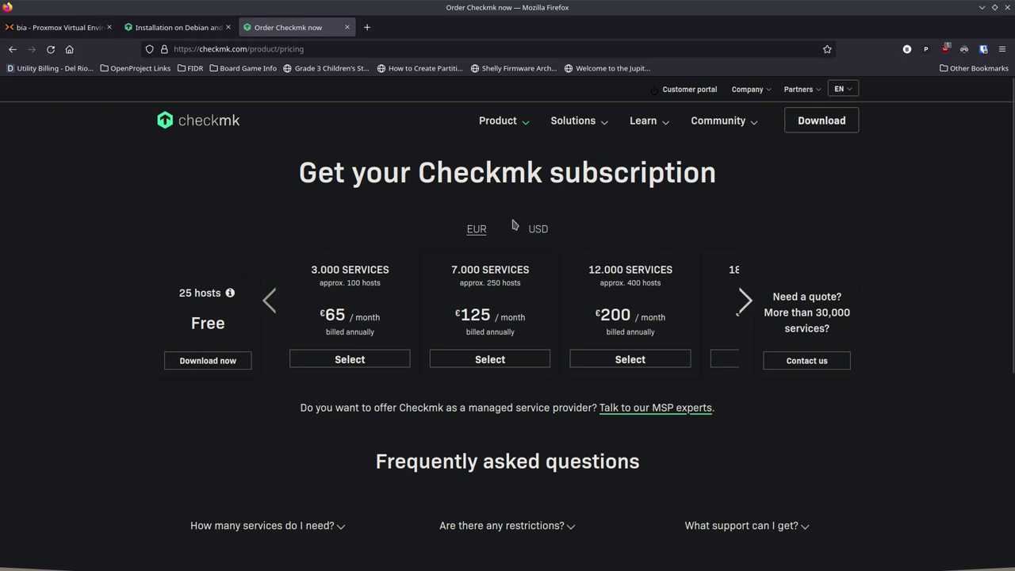
Compare the Checkmk subscription prices in EUR and USD, leaving the currency on USD
{"action": "left_click", "coordinate": [539, 230]}
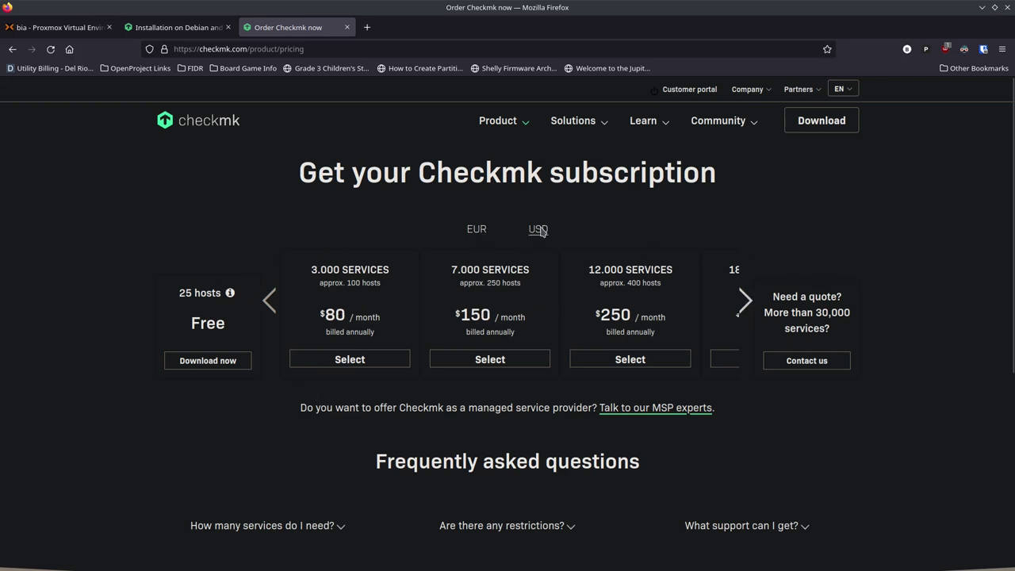
{"action": "left_click", "coordinate": [475, 233]}
{"action": "left_click", "coordinate": [531, 232]}
{"action": "left_click", "coordinate": [482, 235]}
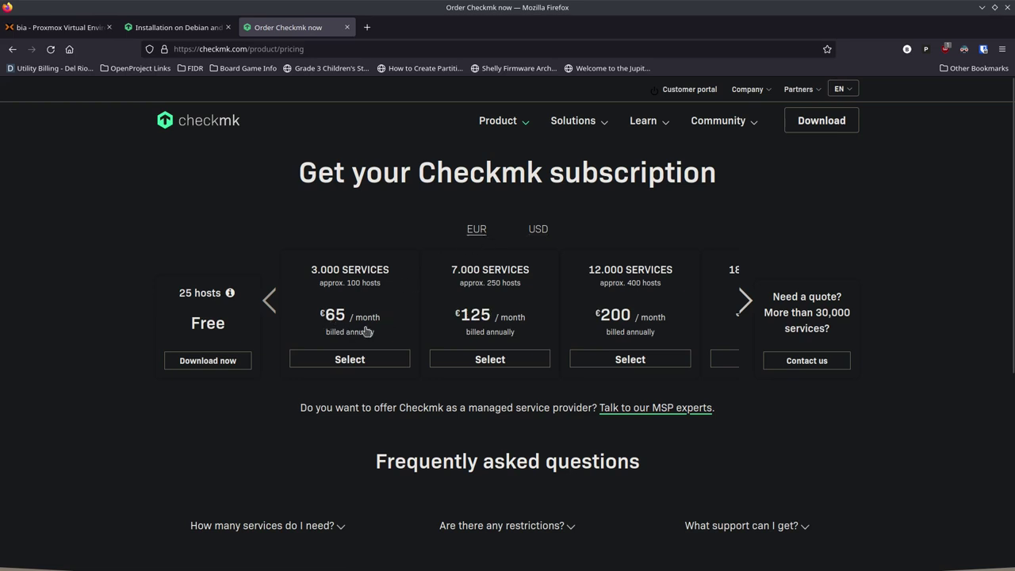
{"action": "left_click", "coordinate": [537, 231]}
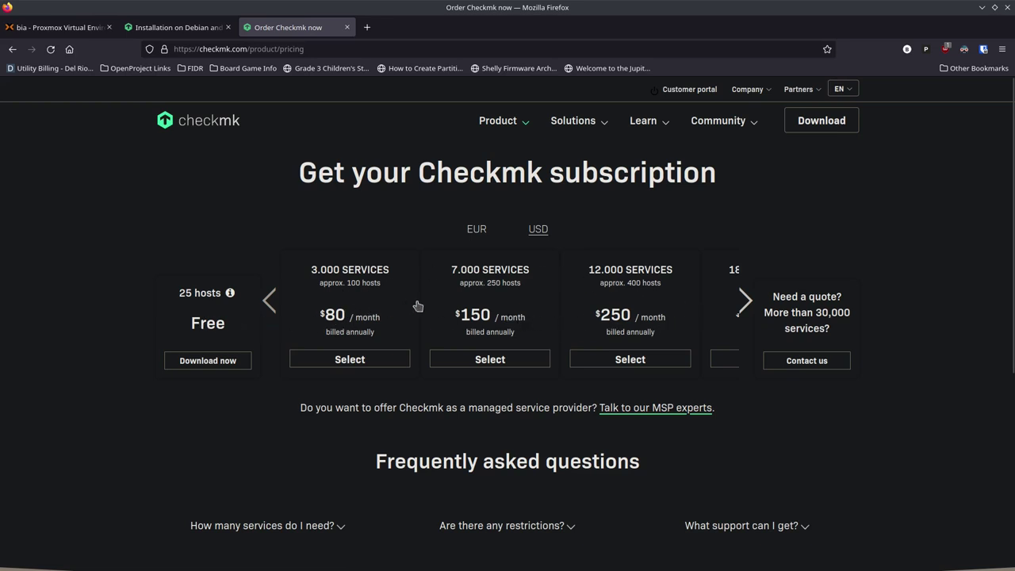
{"action": "left_click", "coordinate": [476, 229]}
{"action": "left_click", "coordinate": [529, 231]}
{"action": "left_click", "coordinate": [574, 121]}
{"action": "mouse_move", "coordinate": [727, 120]}
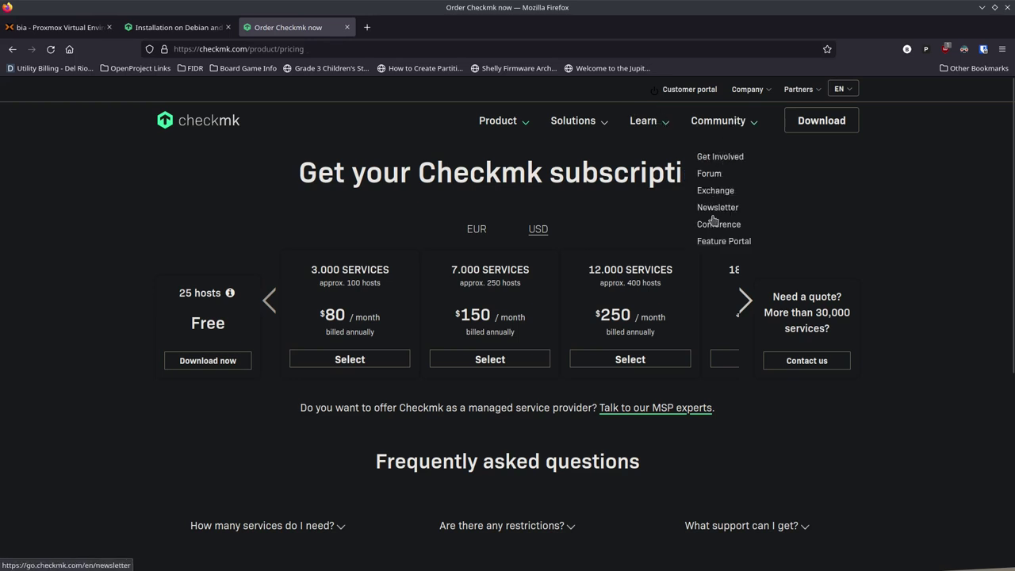
{"action": "mouse_move", "coordinate": [662, 125]}
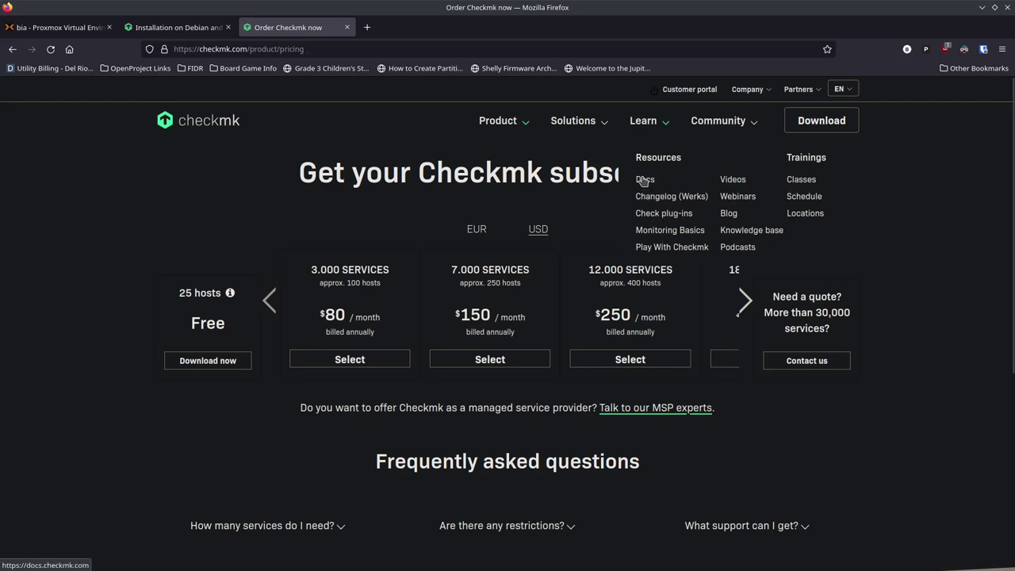
Read the package download and installation guidance for Debian and Ubuntu in the documentation, and open the Checkmk versions article
{"action": "left_click", "coordinate": [166, 31]}
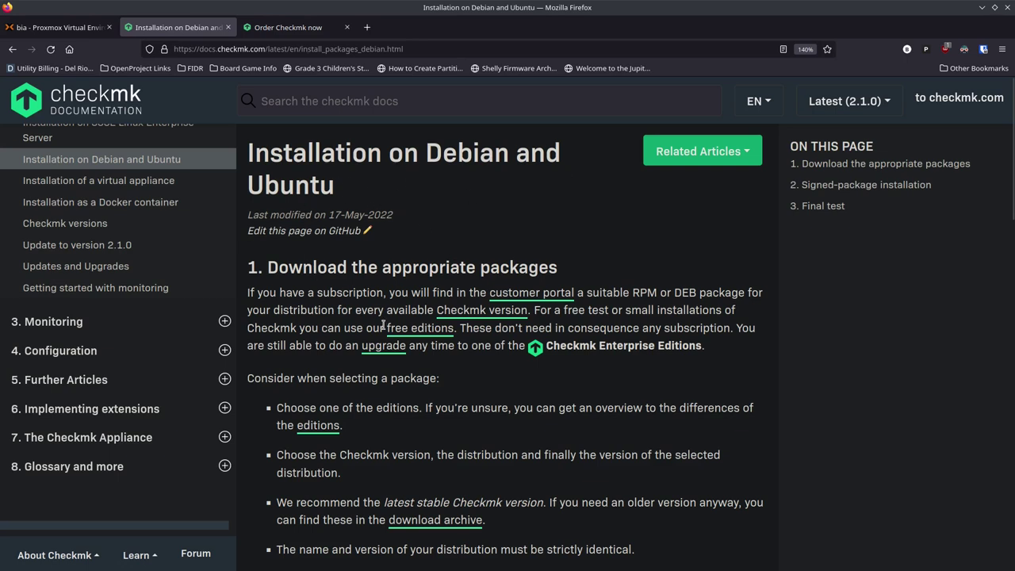
{"action": "scroll", "coordinate": [383, 325], "scroll_direction": "down", "scroll_amount": 5}
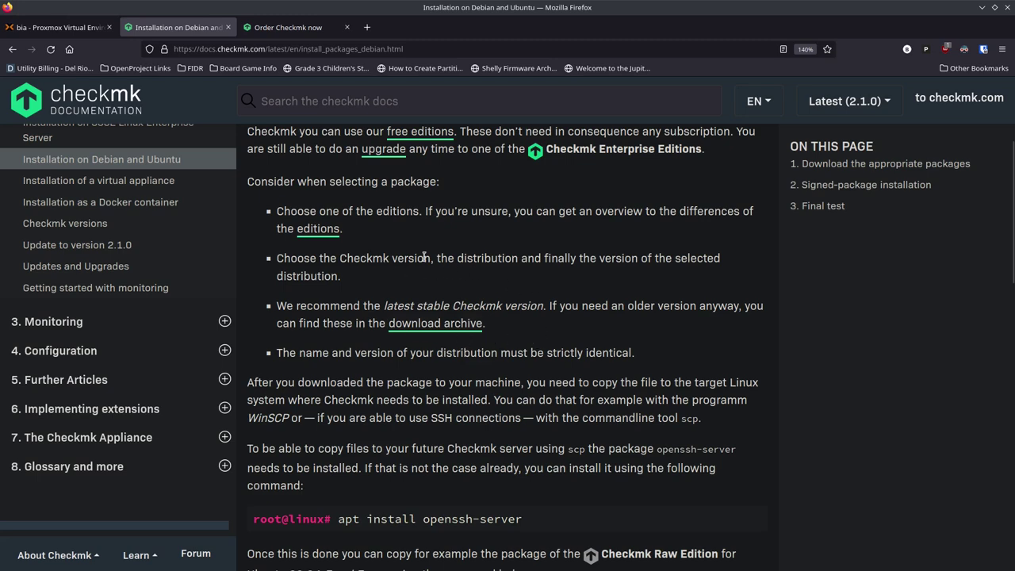
{"action": "scroll", "coordinate": [520, 298], "scroll_direction": "up", "scroll_amount": 4}
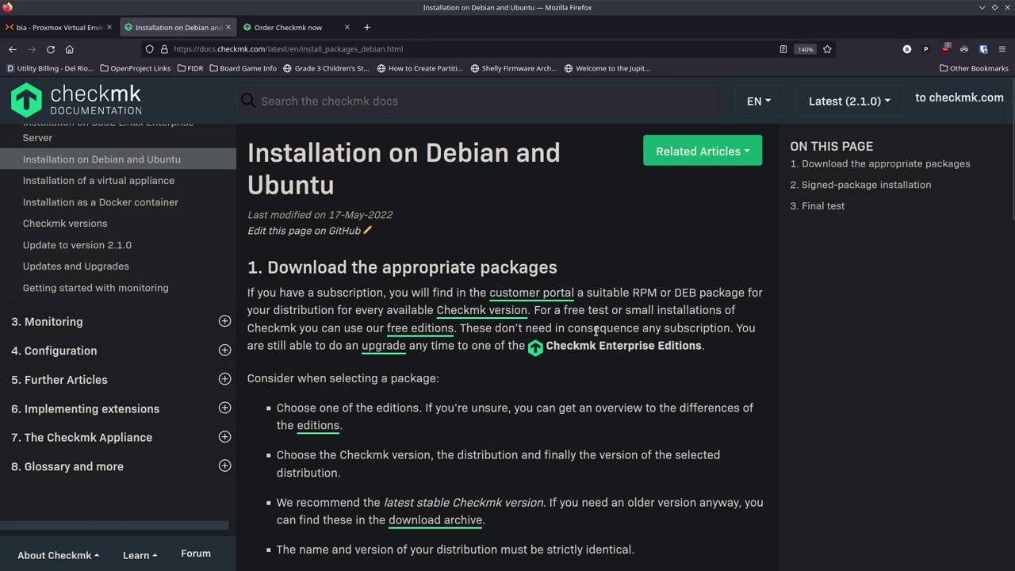
{"action": "scroll", "coordinate": [533, 367], "scroll_direction": "down", "scroll_amount": 3}
{"action": "scroll", "coordinate": [489, 352], "scroll_direction": "down", "scroll_amount": 1}
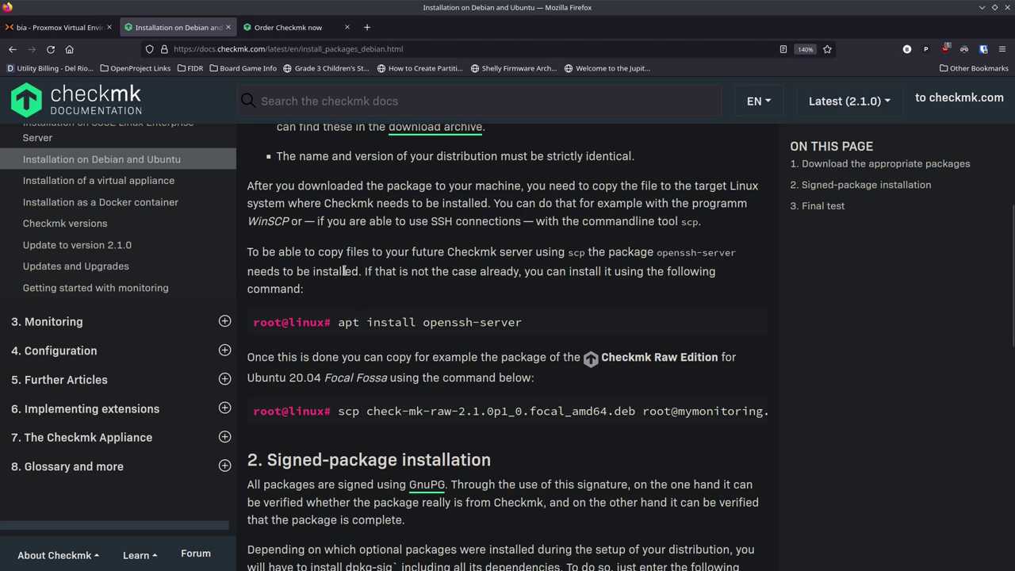
{"action": "scroll", "coordinate": [357, 271], "scroll_direction": "down", "scroll_amount": 1}
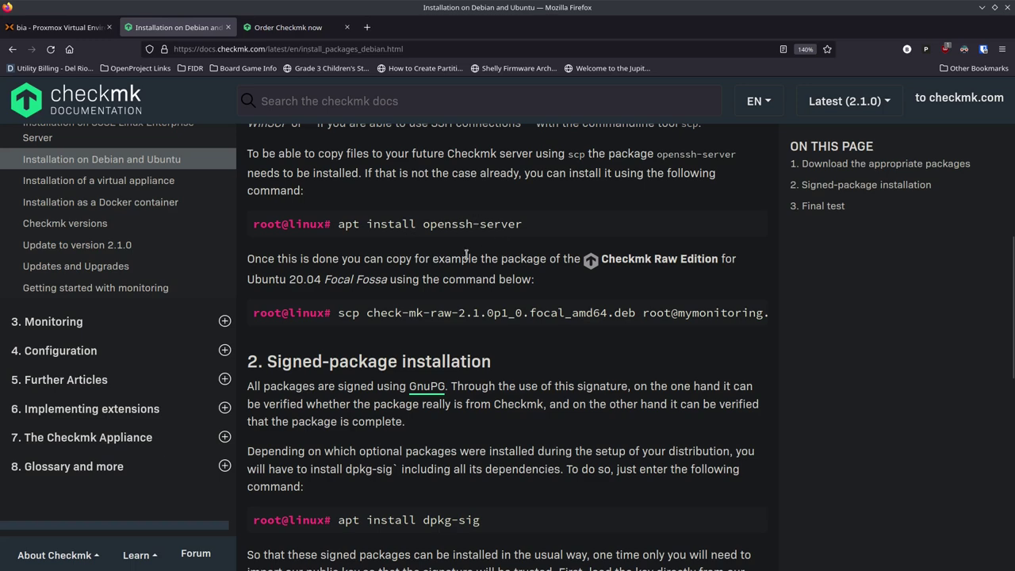
{"action": "left_click", "coordinate": [65, 224]}
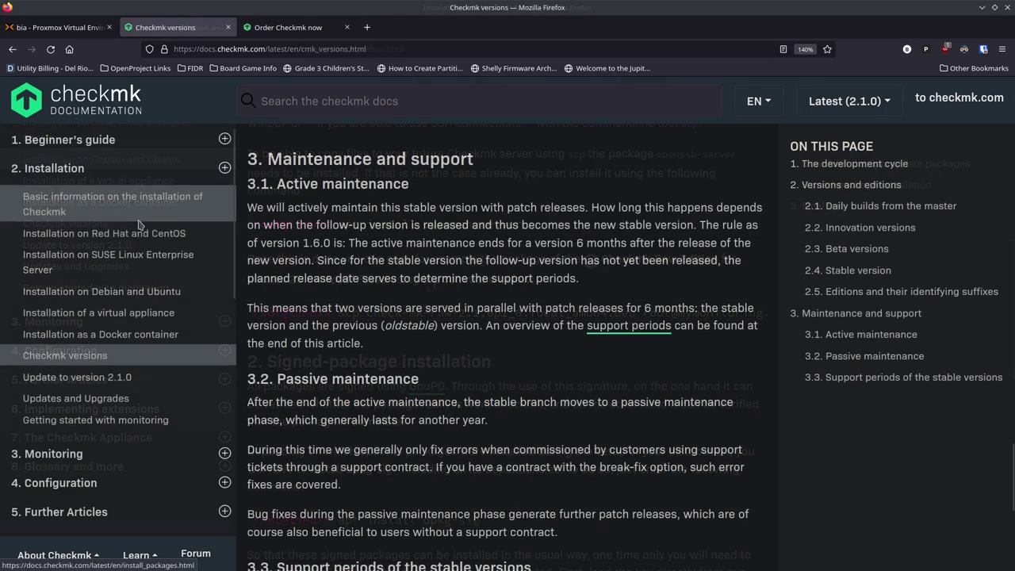
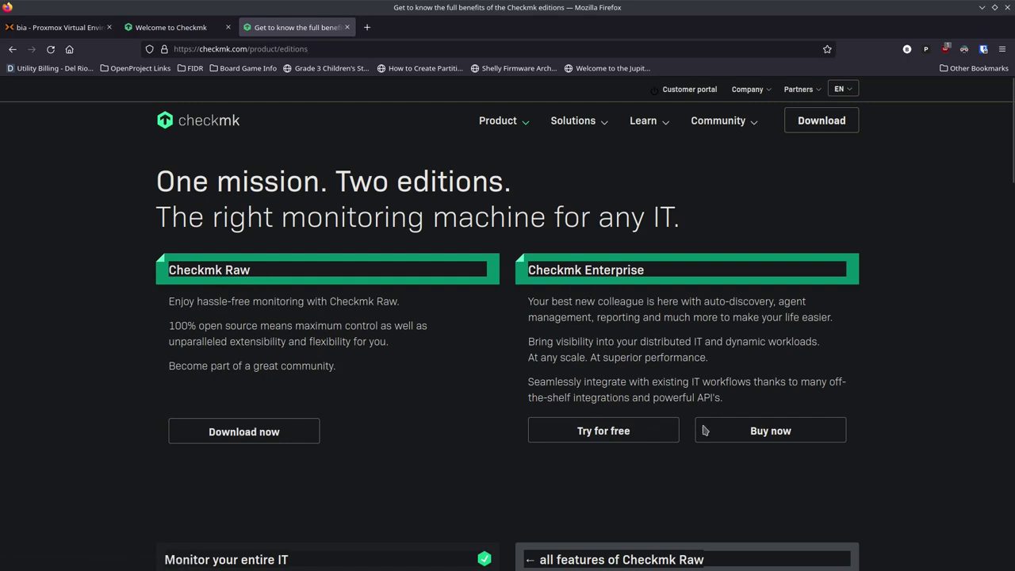
Review the Checkmk Raw and Enterprise editions and open the download page for the Raw edition
{"action": "scroll", "coordinate": [570, 419], "scroll_direction": "down", "scroll_amount": 3}
{"action": "scroll", "coordinate": [568, 411], "scroll_direction": "down", "scroll_amount": 3}
{"action": "scroll", "coordinate": [571, 405], "scroll_direction": "up", "scroll_amount": 5}
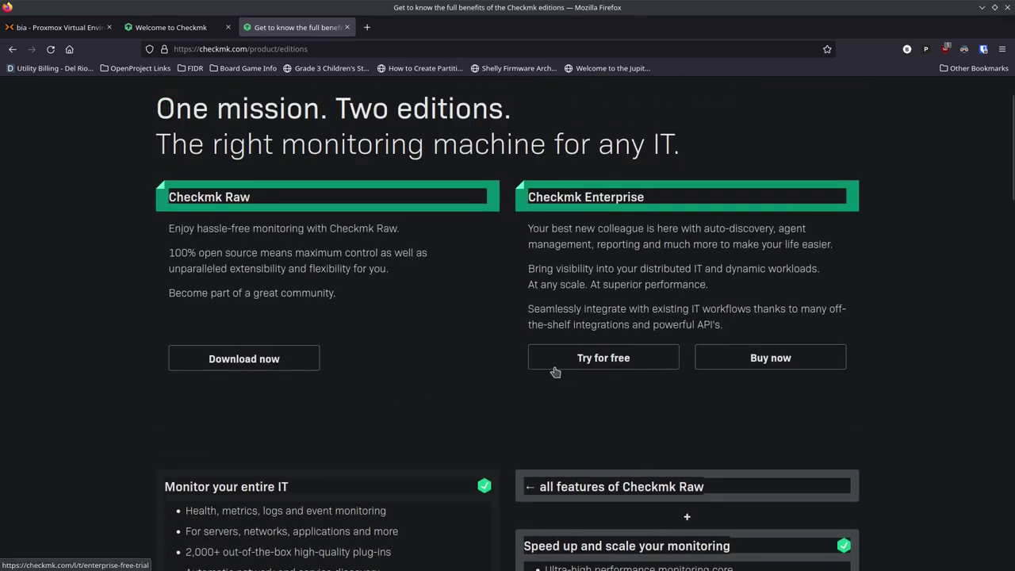
{"action": "left_click", "coordinate": [270, 368]}
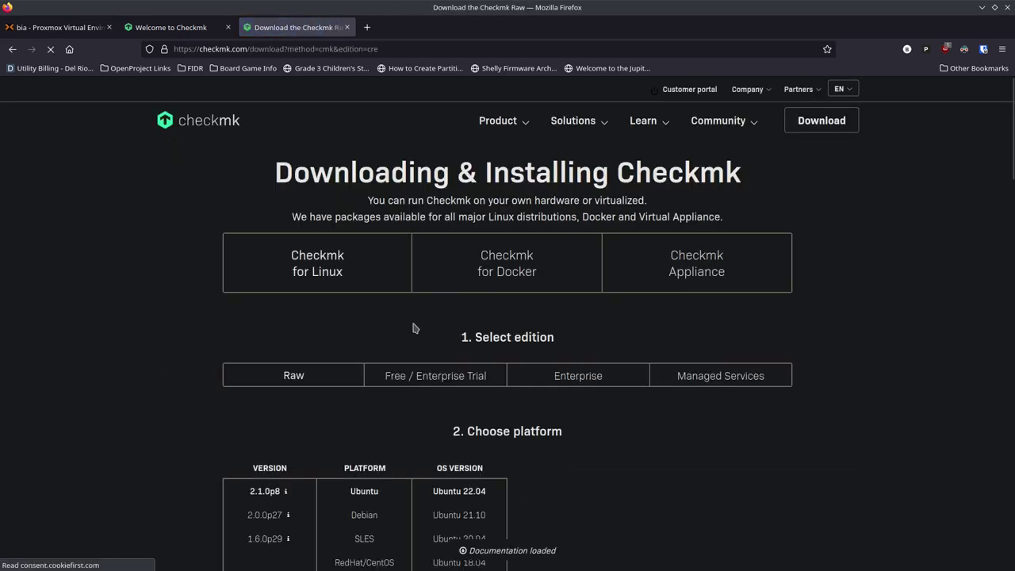
Choose Ubuntu 20.04 as the OS version for the Checkmk Raw 2.1.0p8 package
{"action": "scroll", "coordinate": [344, 319], "scroll_direction": "down", "scroll_amount": 2}
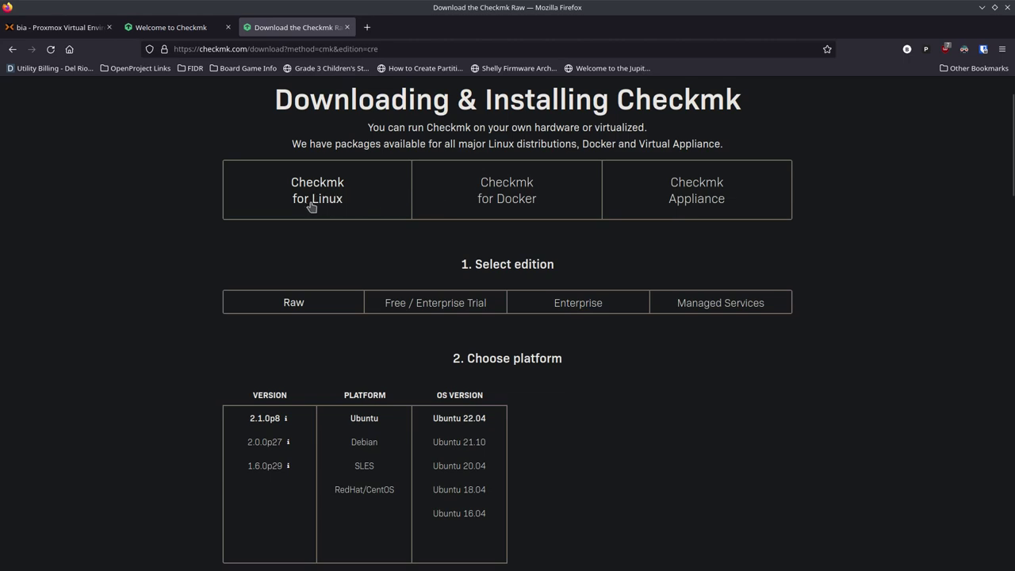
{"action": "scroll", "coordinate": [320, 284], "scroll_direction": "down", "scroll_amount": 2}
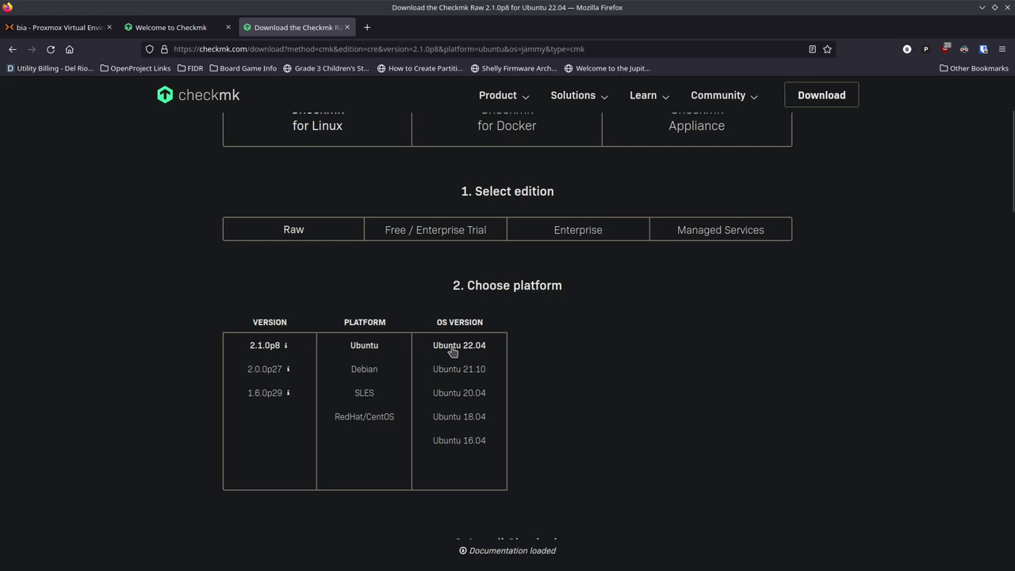
{"action": "left_click", "coordinate": [457, 394]}
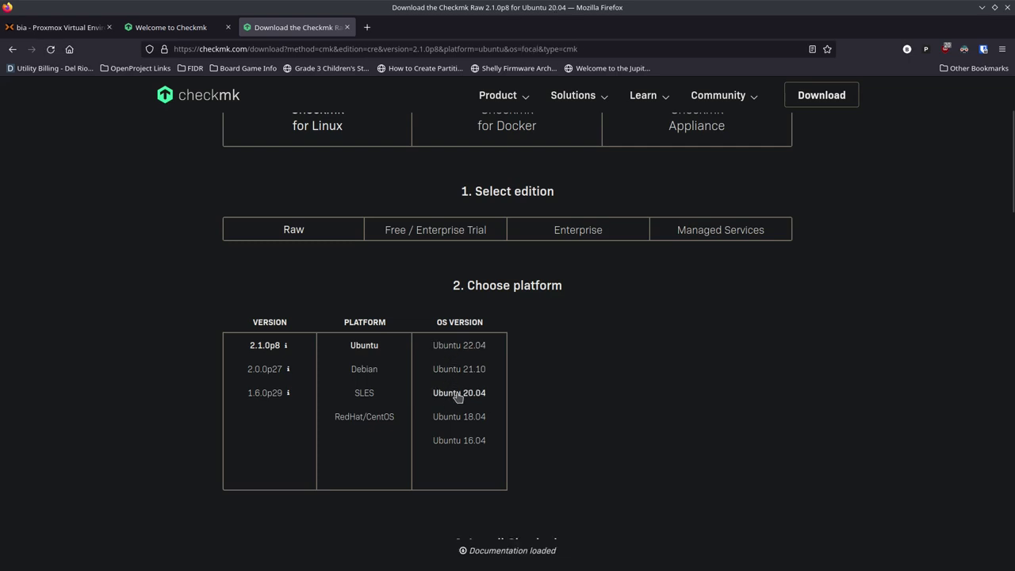
Copy the wget command for check-mk-raw-2.1.0p8_0.focal_amd64.deb from the Checkmk download instructions
{"action": "scroll", "coordinate": [553, 408], "scroll_direction": "down", "scroll_amount": 3}
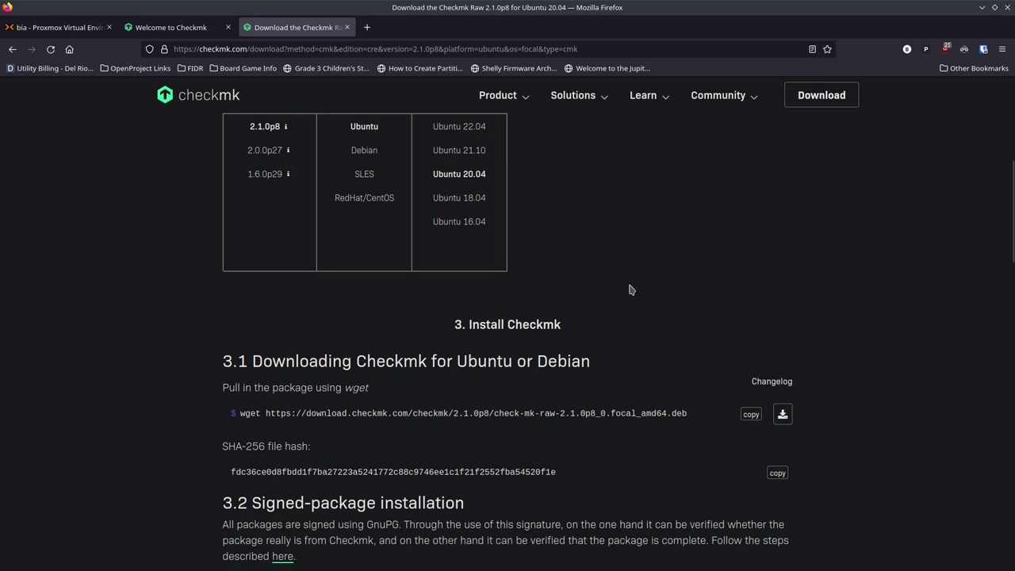
{"action": "scroll", "coordinate": [631, 292], "scroll_direction": "down", "scroll_amount": 1}
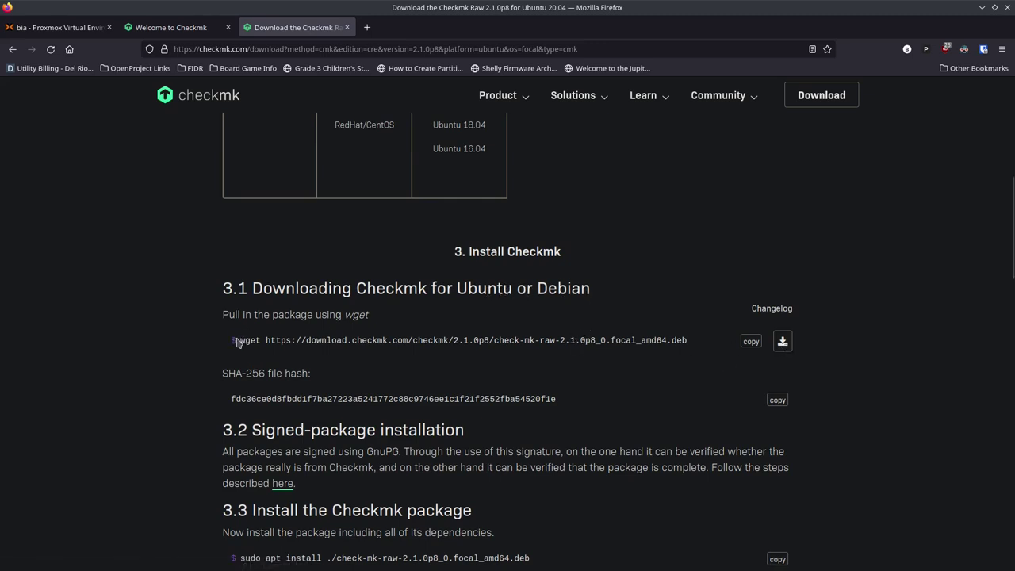
{"action": "left_click_drag", "start_coordinate": [241, 340], "coordinate": [702, 349]}
{"action": "key", "text": "ctrl+c"}
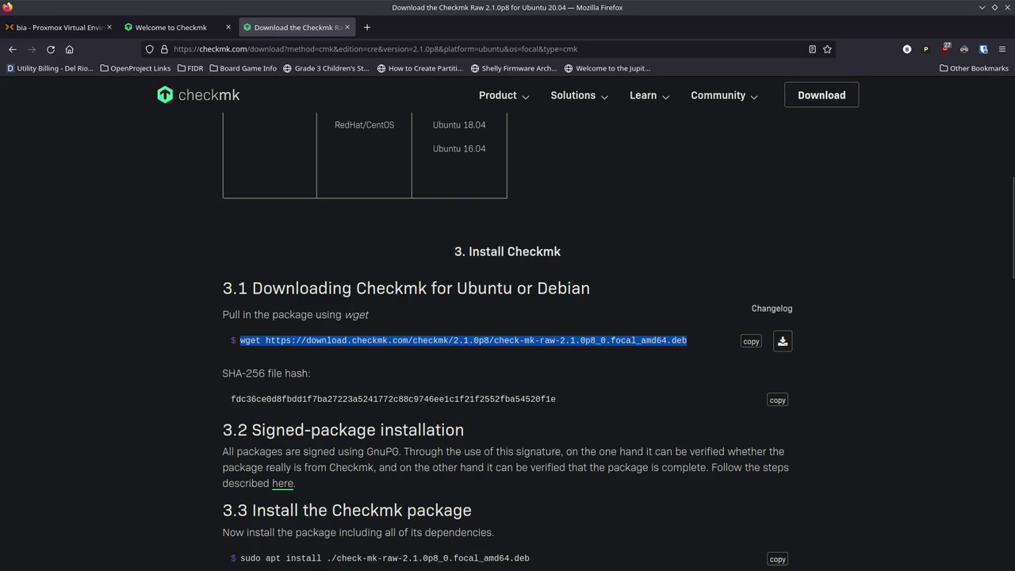
Open a maximized Konsole terminal with enlarged text and run the copied wget command to download check-mk-raw-2.1.0p8_0.focal_amd64.deb
{"action": "key", "text": "ctrl+alt+t"}
{"action": "double_click", "coordinate": [616, 5]}
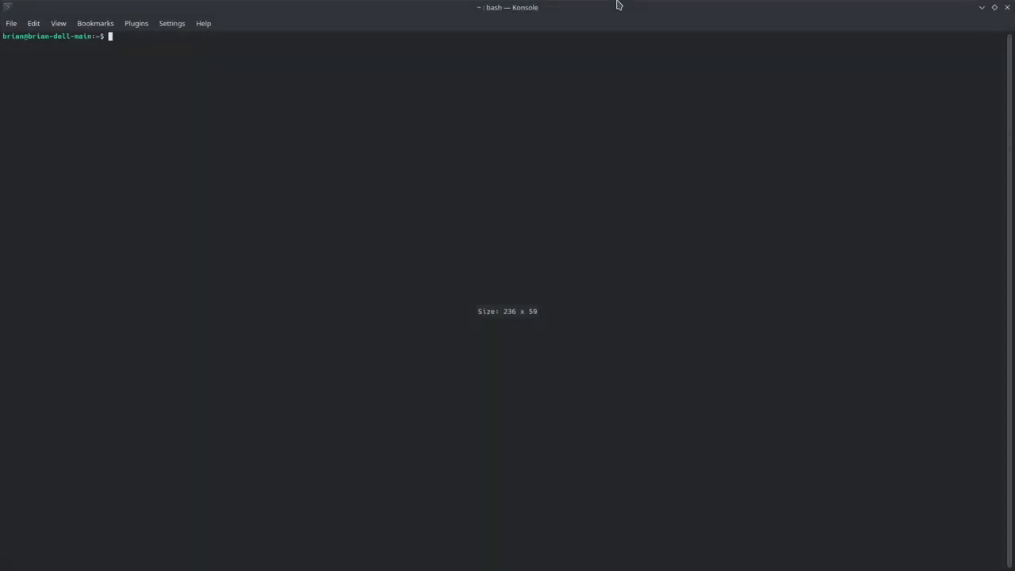
{"action": "key", "text": "ctrl+plus"}
{"action": "key", "text": "ctrl+plus"}
{"action": "key", "text": "ctrl+plus"}
{"action": "key", "text": "ctrl+plus"}
{"action": "key", "text": "ctrl+plus"}
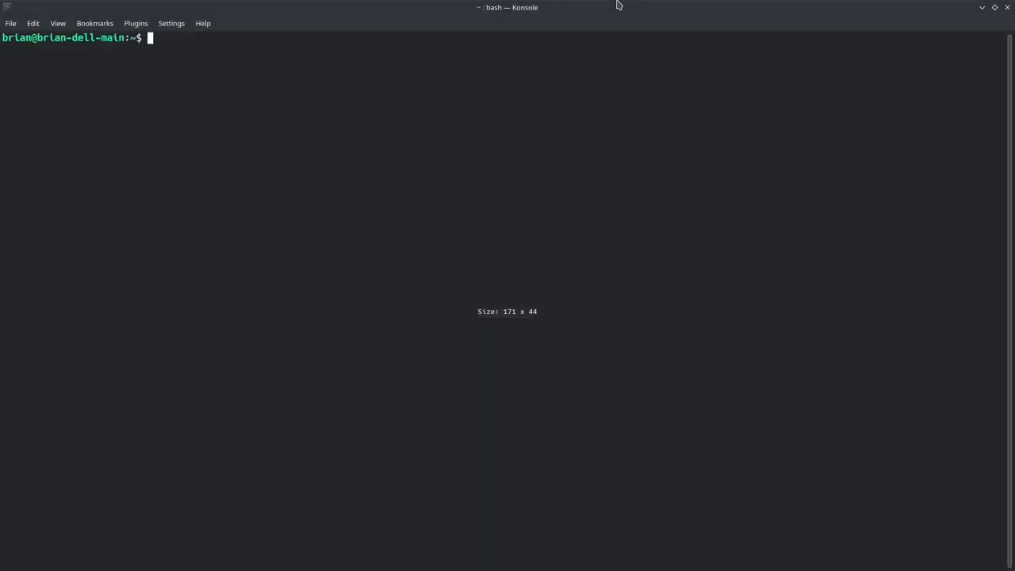
{"action": "key", "text": "ctrl+plus"}
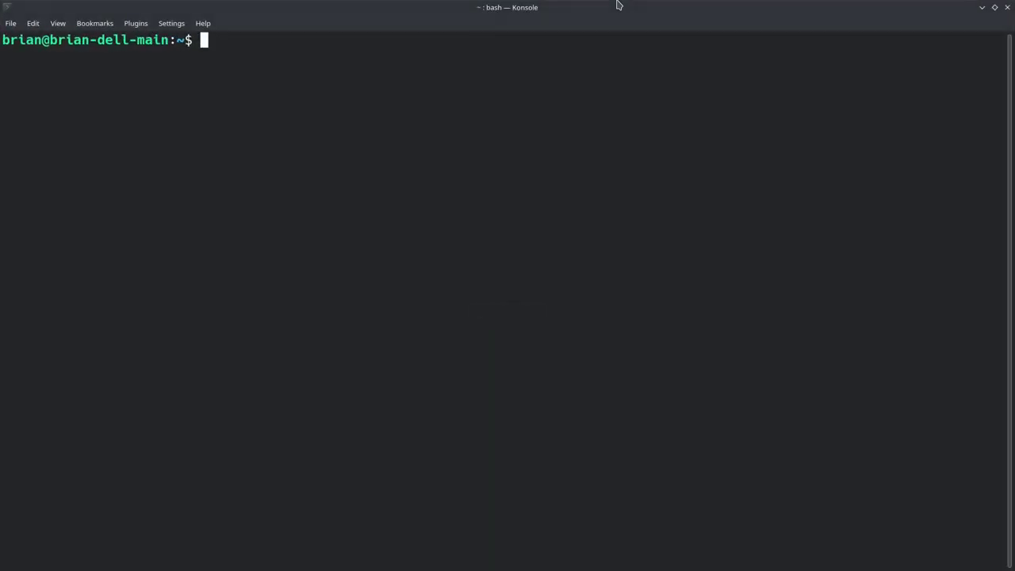
{"action": "key", "text": "ctrl+shift+v"}
{"action": "key", "text": "Return"}
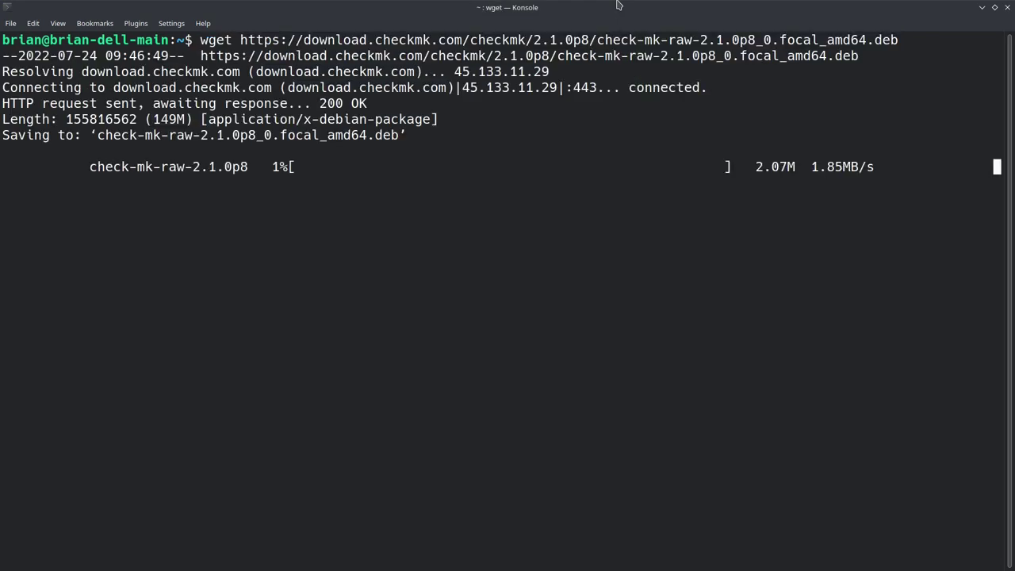
Switch back to Firefox and read the instructions for installing the Checkmk package, checking the omd version and creating a monitoring site
{"action": "key", "text": "alt+Tab"}
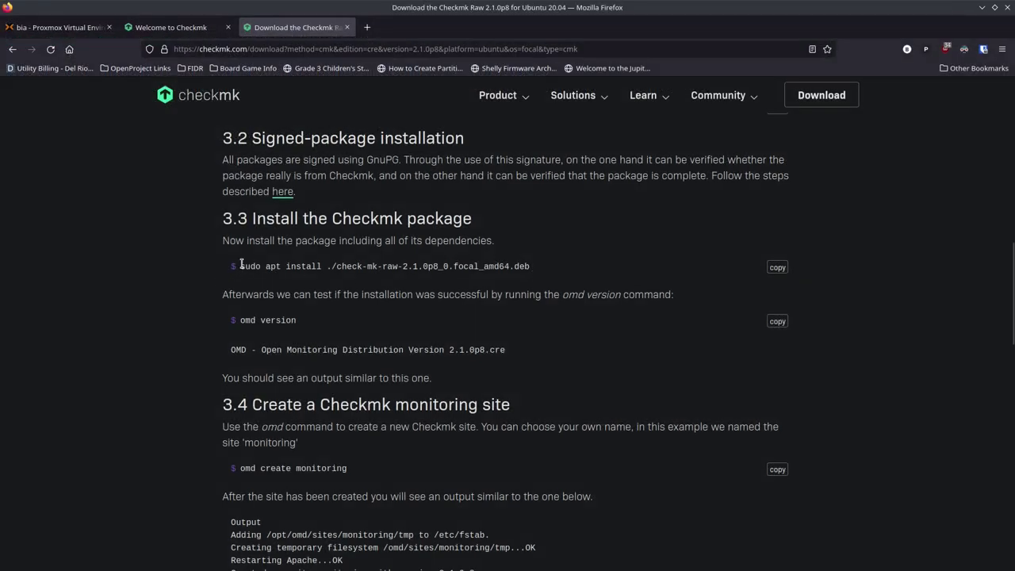
{"action": "key", "text": "ctrl+plus"}
{"action": "key", "text": "ctrl+plus"}
{"action": "key", "text": "ctrl+plus"}
{"action": "key", "text": "ctrl+plus"}
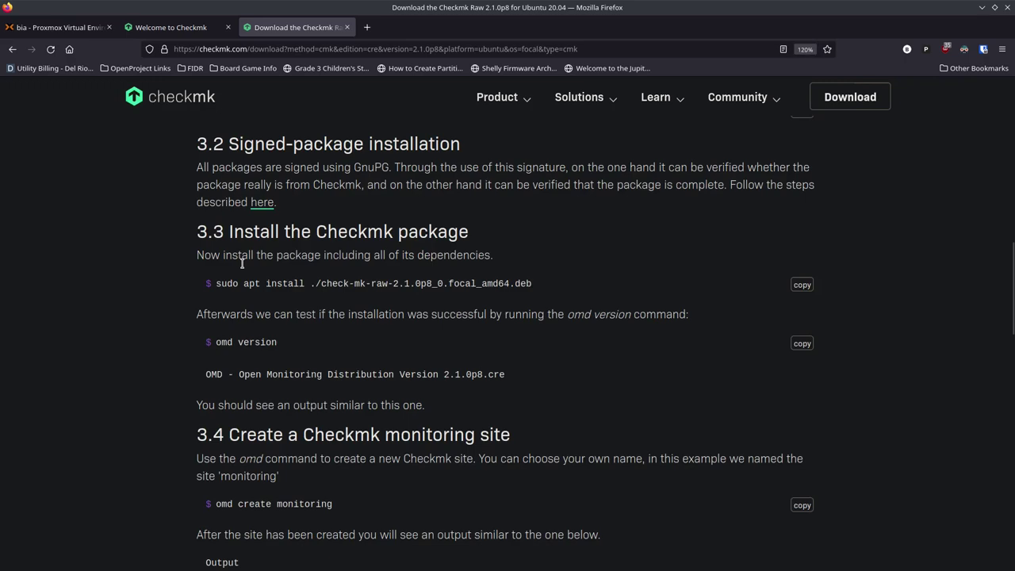
{"action": "scroll", "coordinate": [243, 268], "scroll_direction": "down", "scroll_amount": 3}
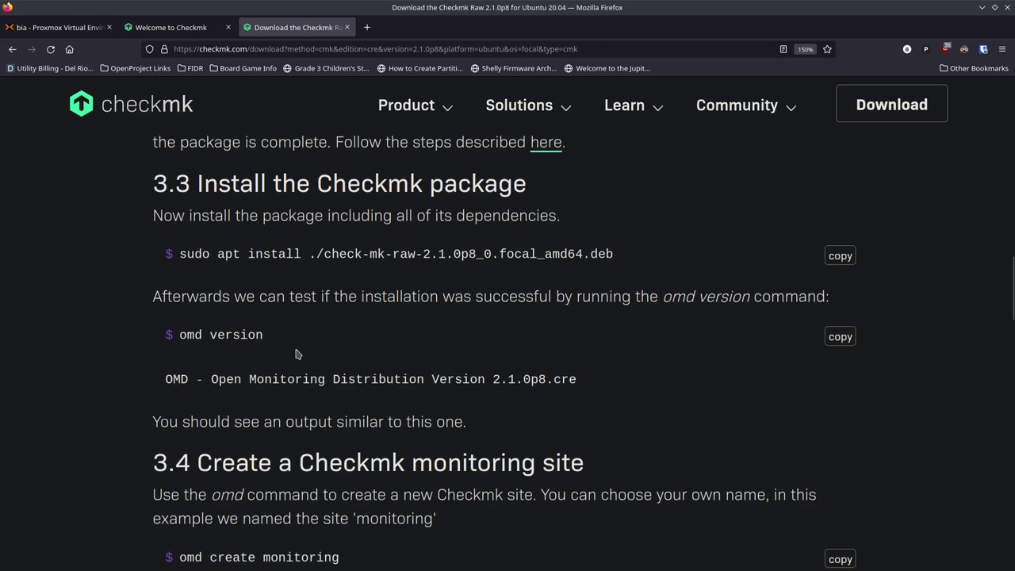
{"action": "scroll", "coordinate": [298, 354], "scroll_direction": "down", "scroll_amount": 2}
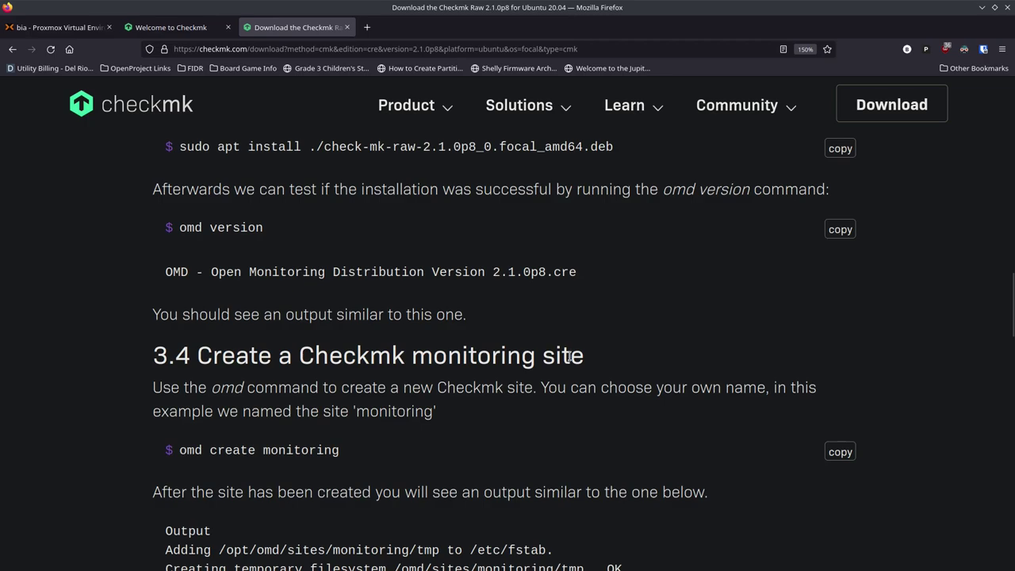
{"action": "scroll", "coordinate": [394, 386], "scroll_direction": "down", "scroll_amount": 3}
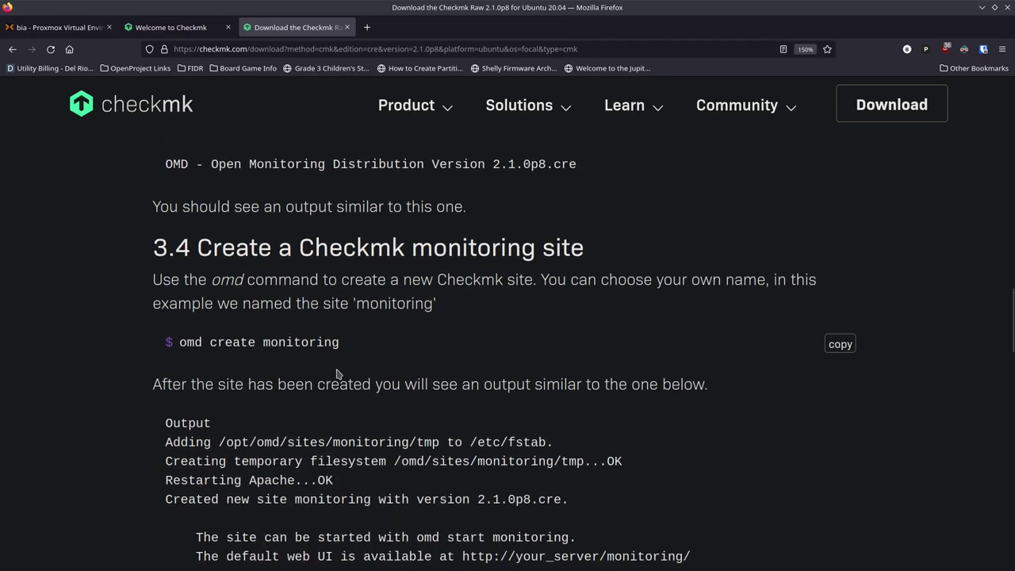
{"action": "scroll", "coordinate": [337, 369], "scroll_direction": "down", "scroll_amount": 1}
{"action": "scroll", "coordinate": [336, 369], "scroll_direction": "up", "scroll_amount": 10}
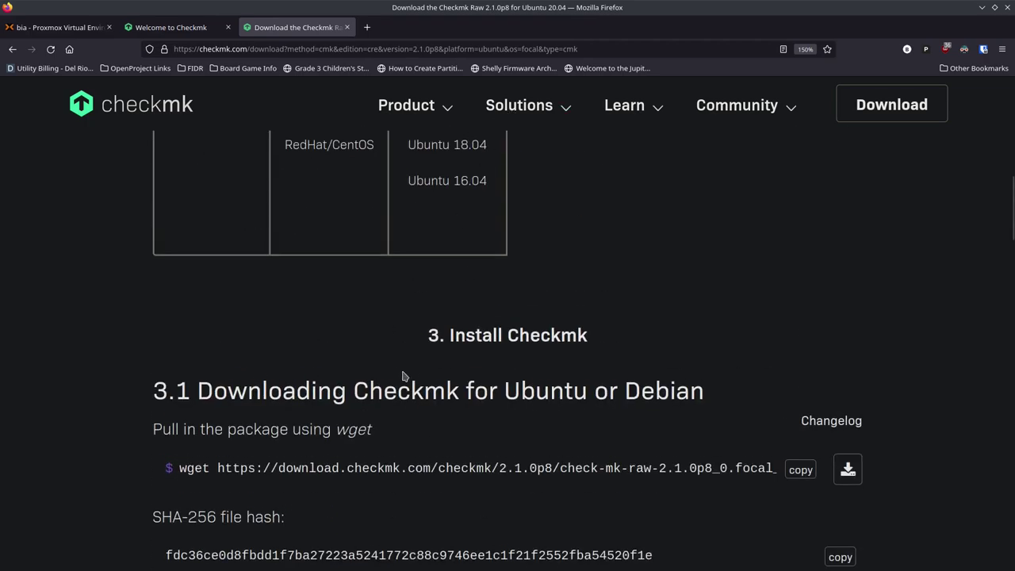
Find the package's SHA-256 file hash in the download instructions and highlight it
{"action": "scroll", "coordinate": [343, 387], "scroll_direction": "down", "scroll_amount": 1}
{"action": "scroll", "coordinate": [342, 387], "scroll_direction": "down", "scroll_amount": 4}
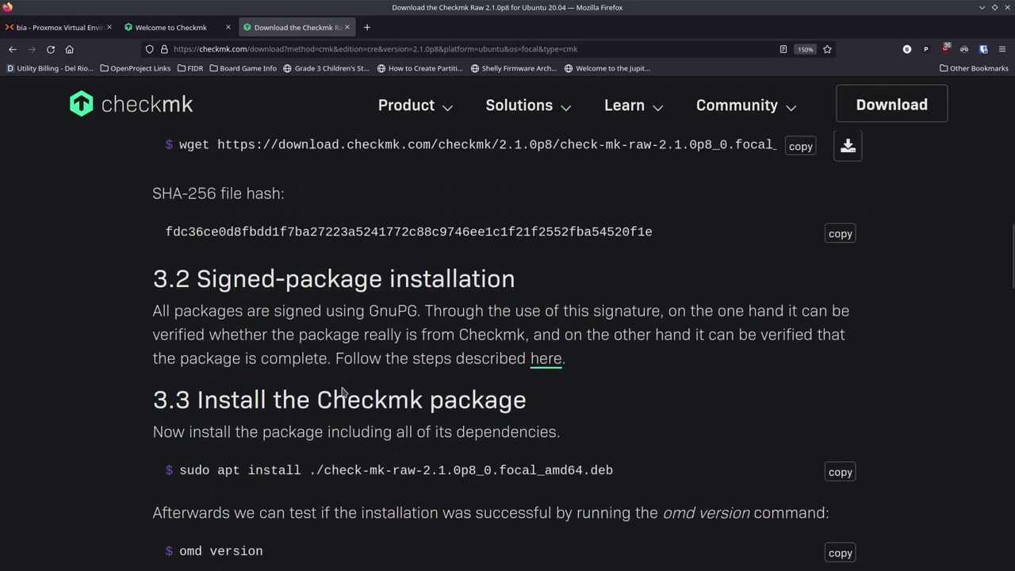
{"action": "scroll", "coordinate": [342, 387], "scroll_direction": "down", "scroll_amount": 2}
{"action": "scroll", "coordinate": [341, 387], "scroll_direction": "up", "scroll_amount": 2}
{"action": "left_click_drag", "start_coordinate": [663, 233], "coordinate": [162, 231]}
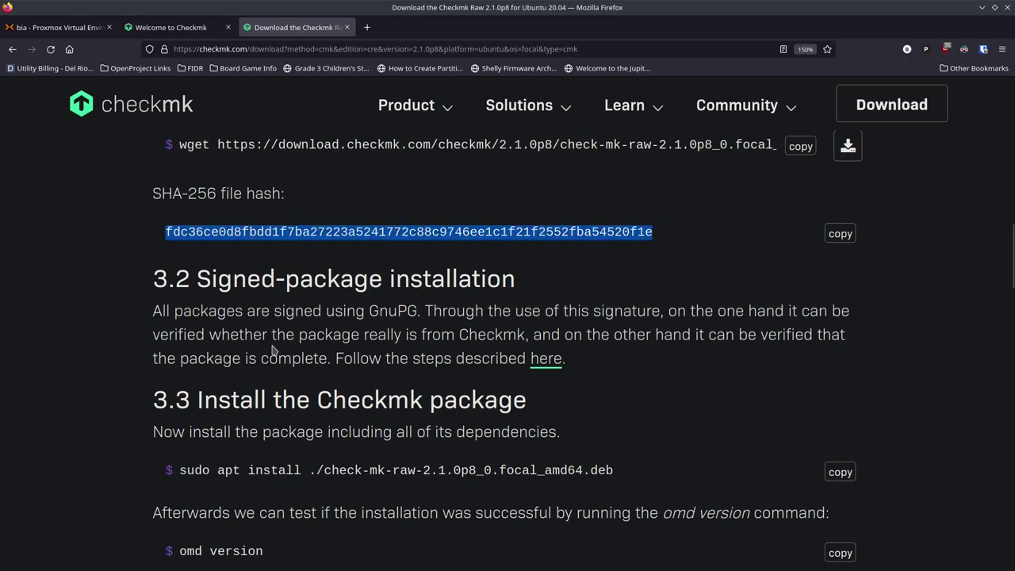
Copy the command sudo apt install ./check-mk-raw-2.1.0p8_0.focal_amd64.deb from section 3.3 of the installation instructions
{"action": "scroll", "coordinate": [272, 350], "scroll_direction": "down", "scroll_amount": 2}
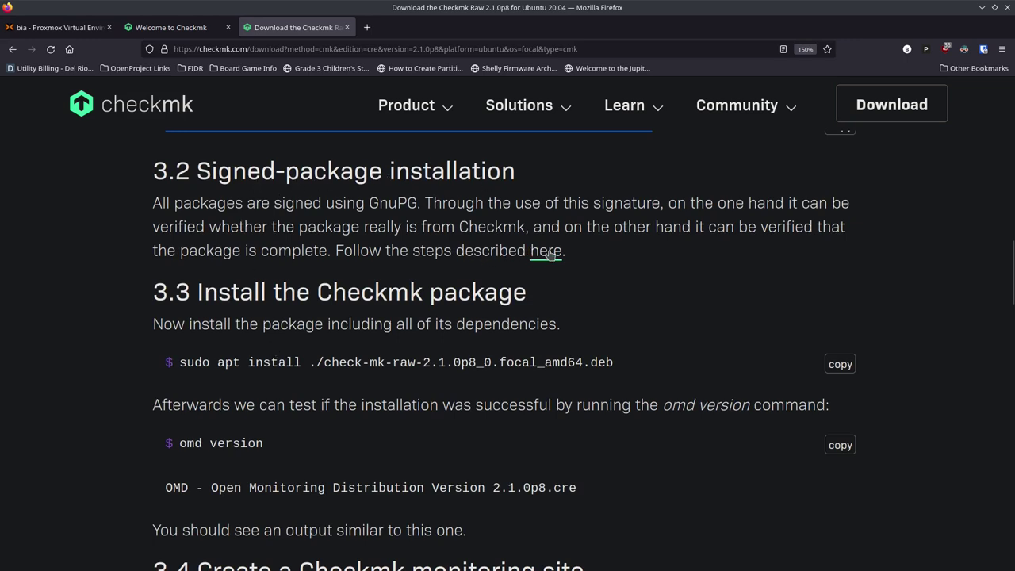
{"action": "scroll", "coordinate": [349, 360], "scroll_direction": "down", "scroll_amount": 2}
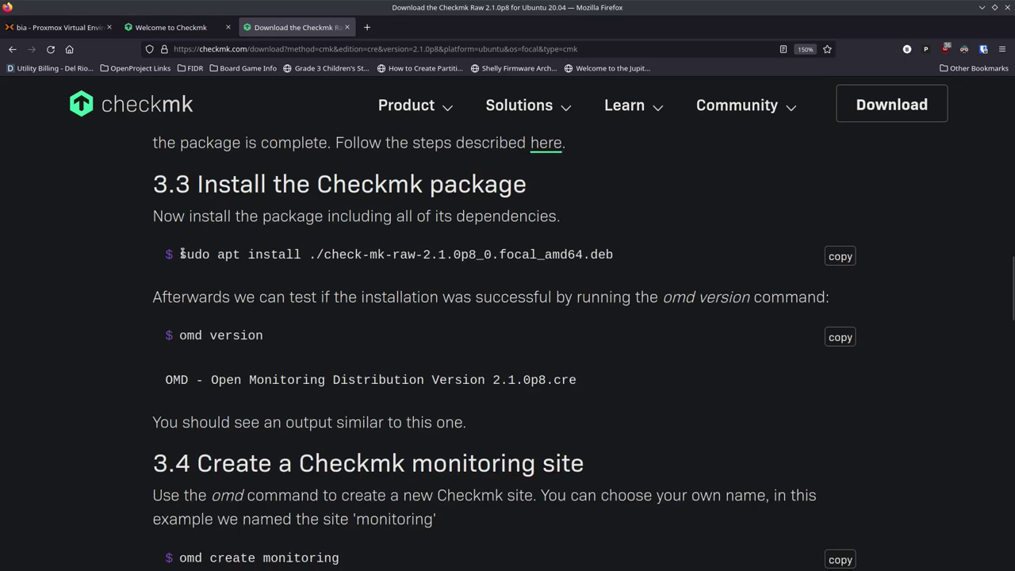
{"action": "left_click_drag", "start_coordinate": [182, 254], "coordinate": [632, 259]}
{"action": "key", "text": "ctrl+c"}
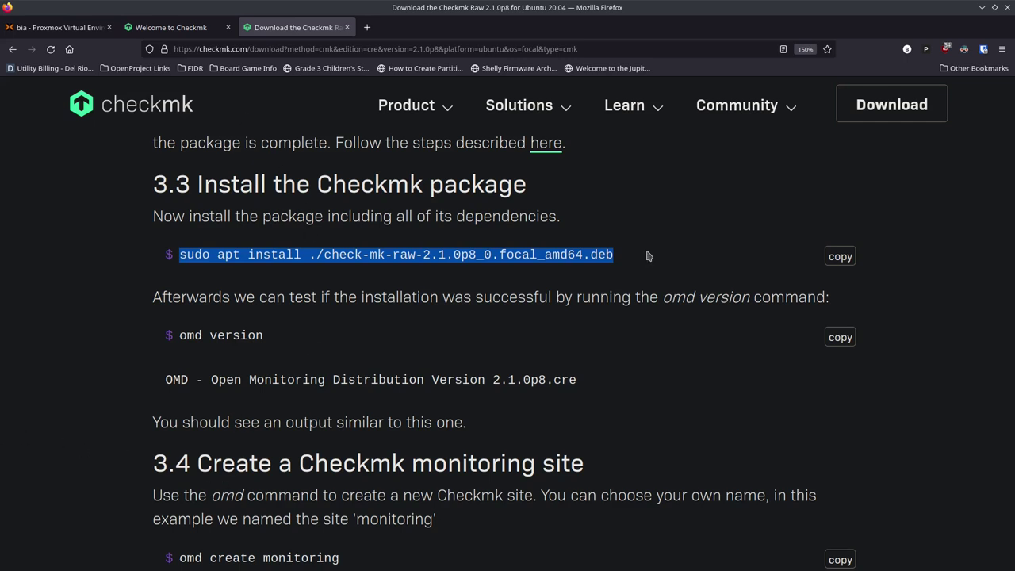
Switch to Konsole, download check-mk-raw-2.1.0p8_0.focal_amd64.deb from download.checkmk.com with wget and list the home directory's files
{"action": "key", "text": "alt+Tab"}
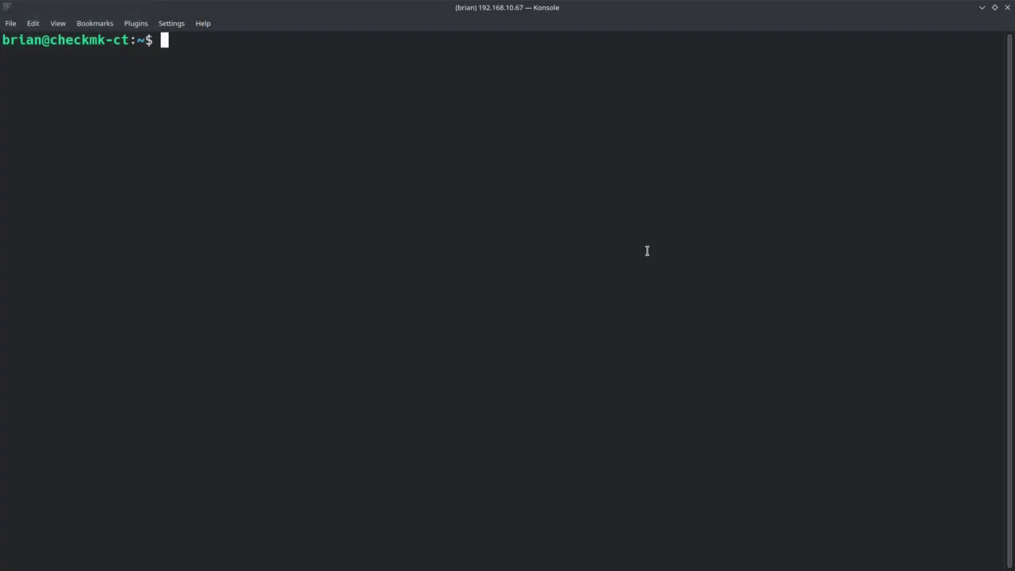
{"action": "type", "text": "wget https://download.checkmk.com/checkmk/2.1.0p8/check-mk-raw-2.1.0p8_0.focal_amd64.deb"}
{"action": "key", "text": "Return"}
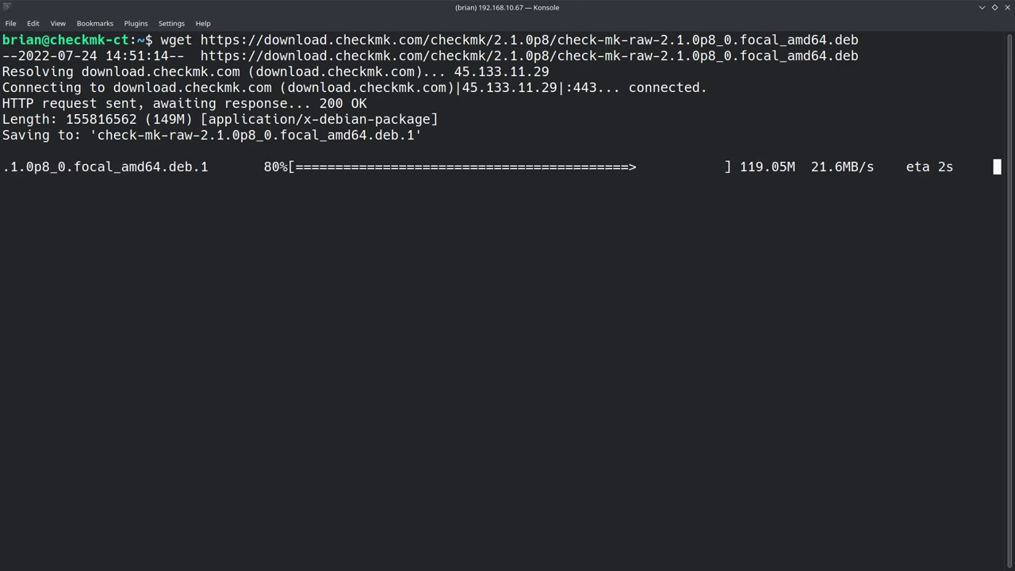
{"action": "key", "text": "Return"}
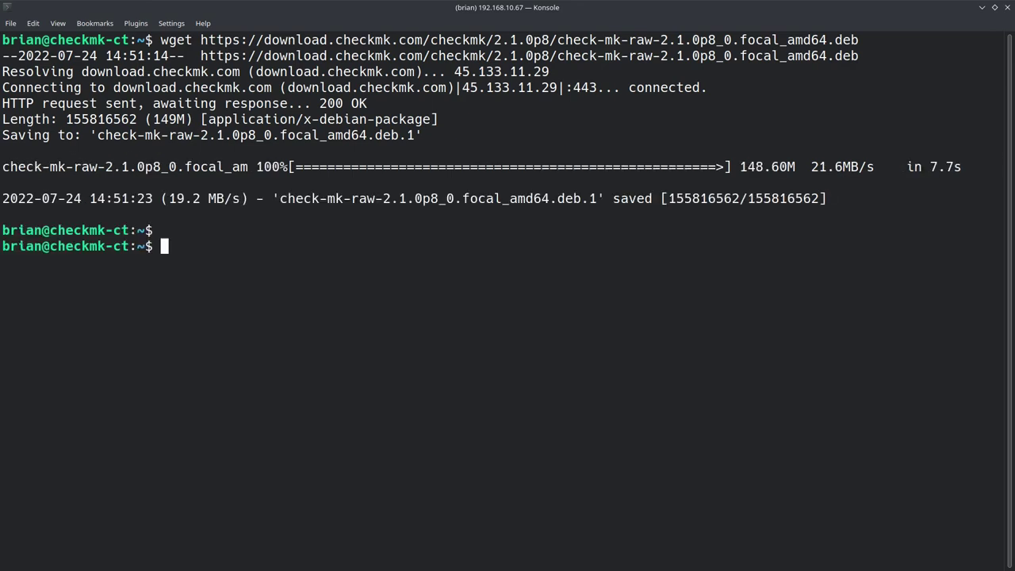
{"action": "type", "text": "ls"}
{"action": "key", "text": "Return"}
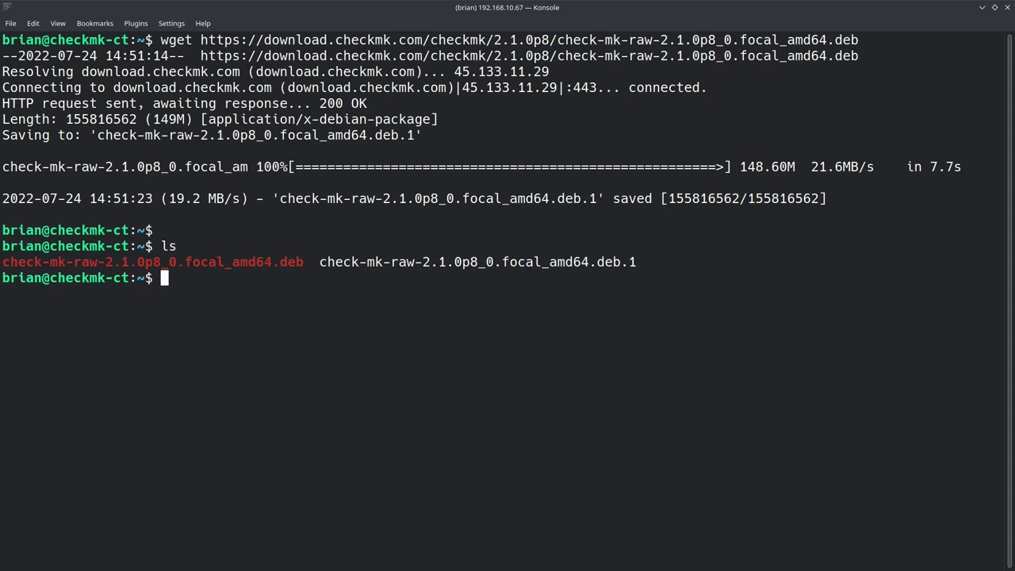
Delete the duplicate file check-mk-raw-2.1.0p8_0.focal_amd64.deb.1, list the directory again and clear the terminal
{"action": "type", "text": "rm check"}
{"action": "key", "text": "Tab"}
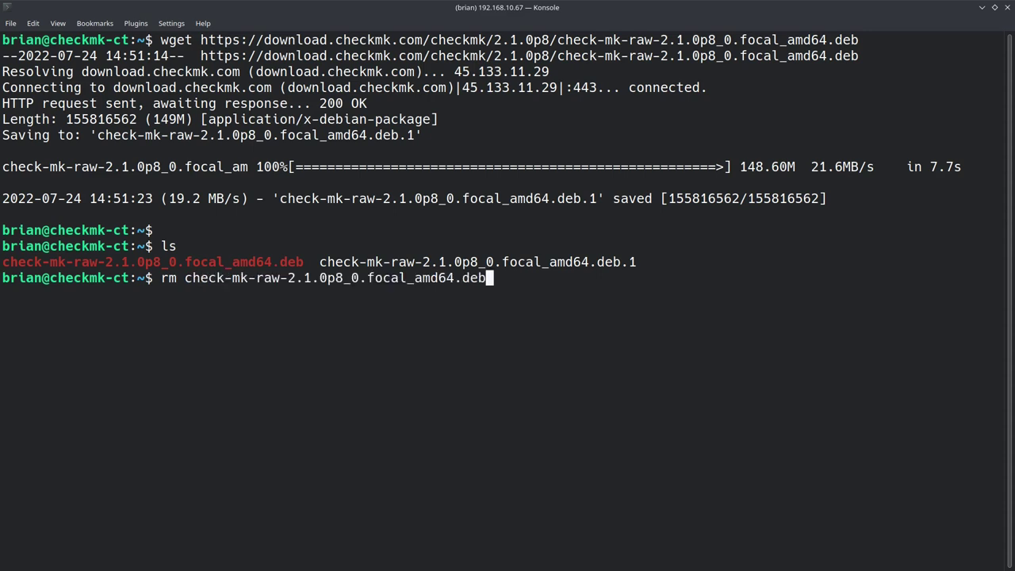
{"action": "type", "text": ".1"}
{"action": "key", "text": "Return"}
{"action": "type", "text": "ls"}
{"action": "key", "text": "Return"}
{"action": "type", "text": "clear"}
{"action": "key", "text": "Return"}
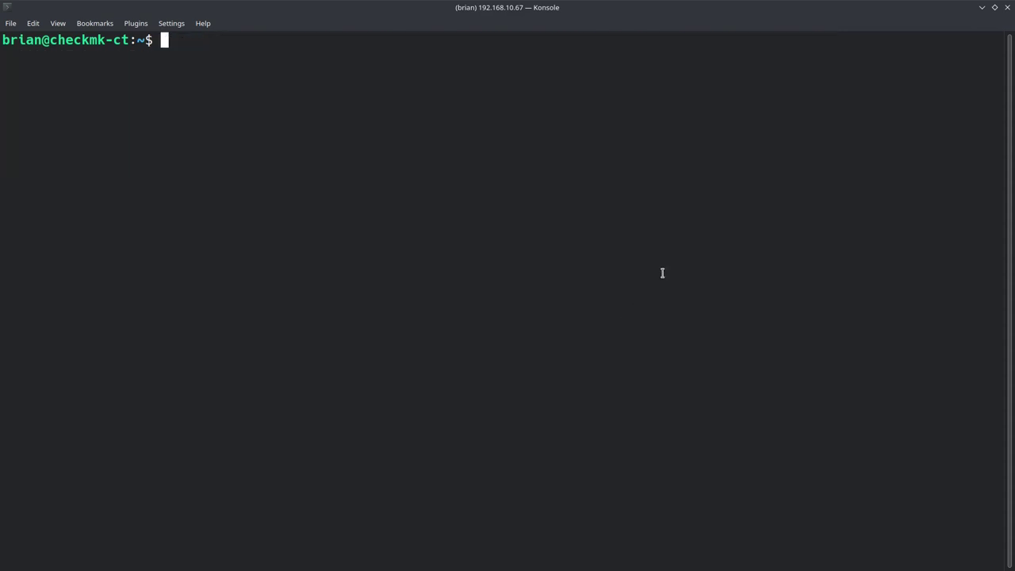
Install ./check-mk-raw-2.1.0p8_0.focal_amd64.deb with sudo apt install in Konsole, entering the sudo password and accepting the additional packages
{"action": "key", "text": "alt+Tab"}
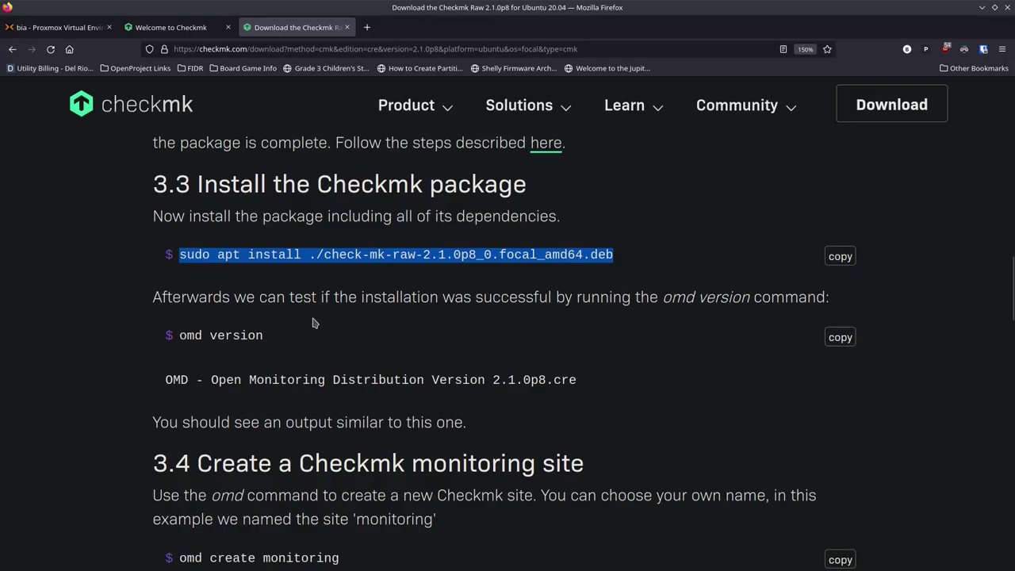
{"action": "key", "text": "alt+Tab"}
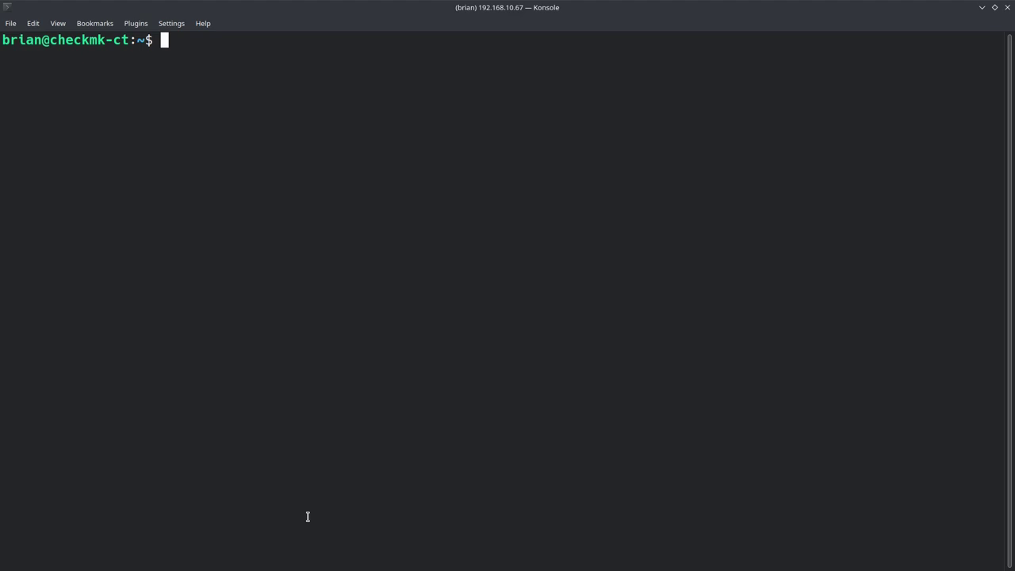
{"action": "key", "text": "ctrl+shift+v"}
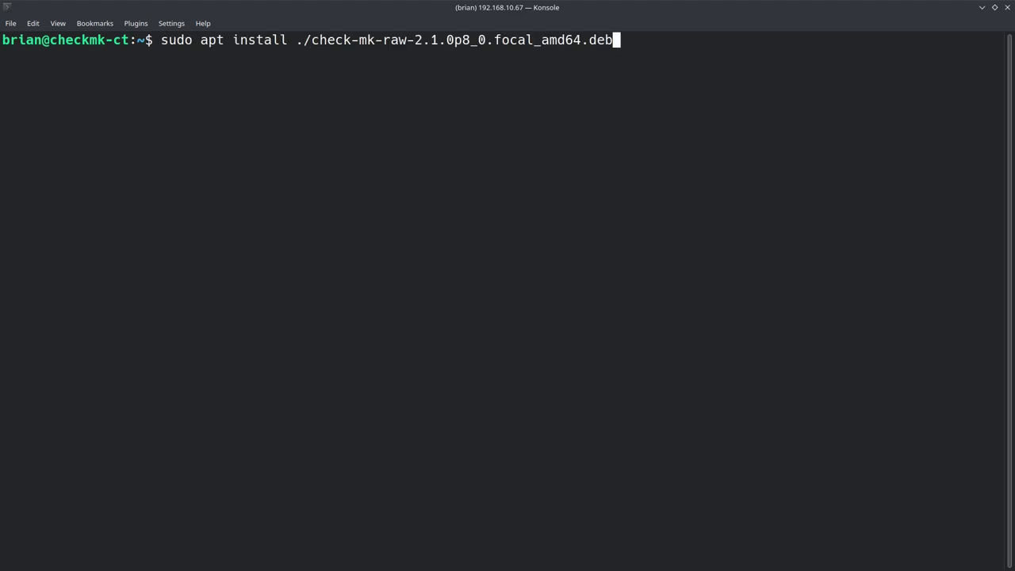
{"action": "key", "text": "Return"}
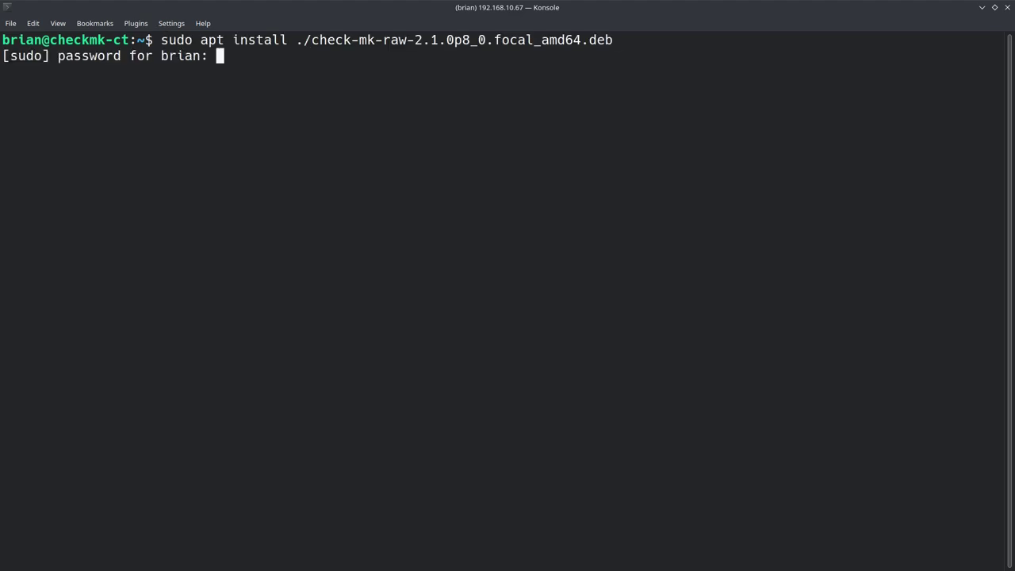
{"action": "key", "text": "Return"}
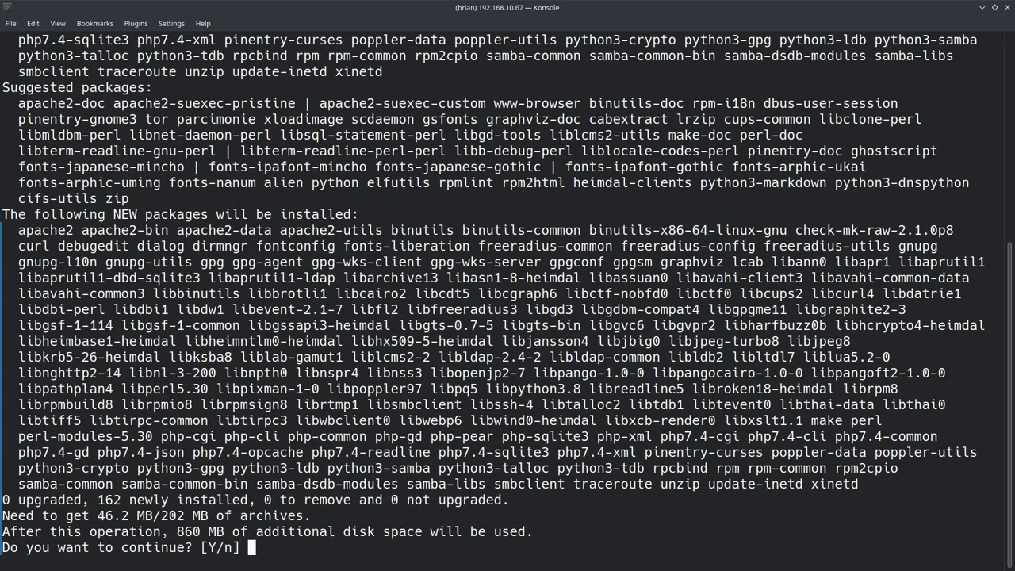
{"action": "type", "text": "y"}
{"action": "key", "text": "Return"}
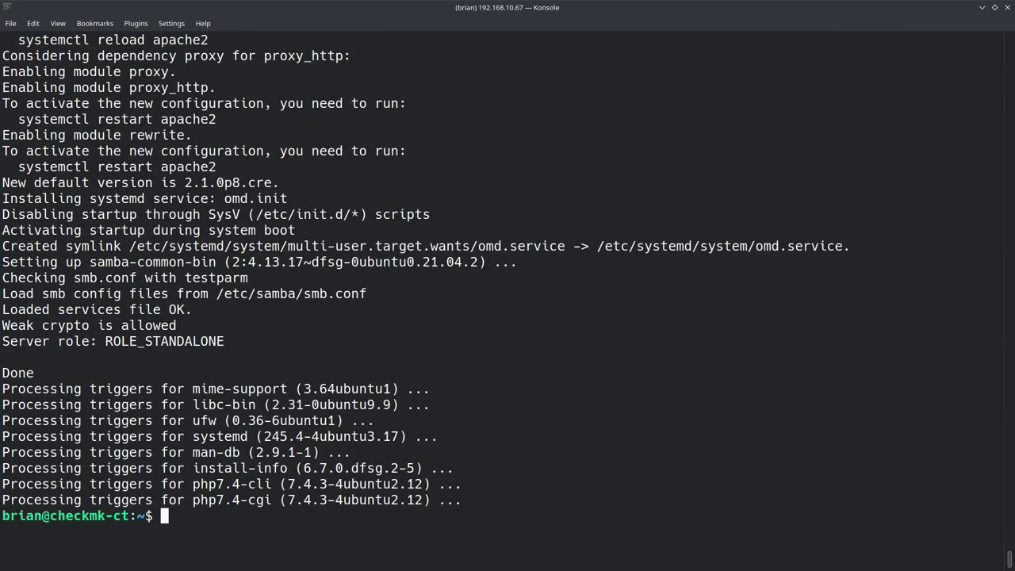
Clear the terminal, check the installation with omd version, and clear the terminal again
{"action": "type", "text": "clear"}
{"action": "key", "text": "Return"}
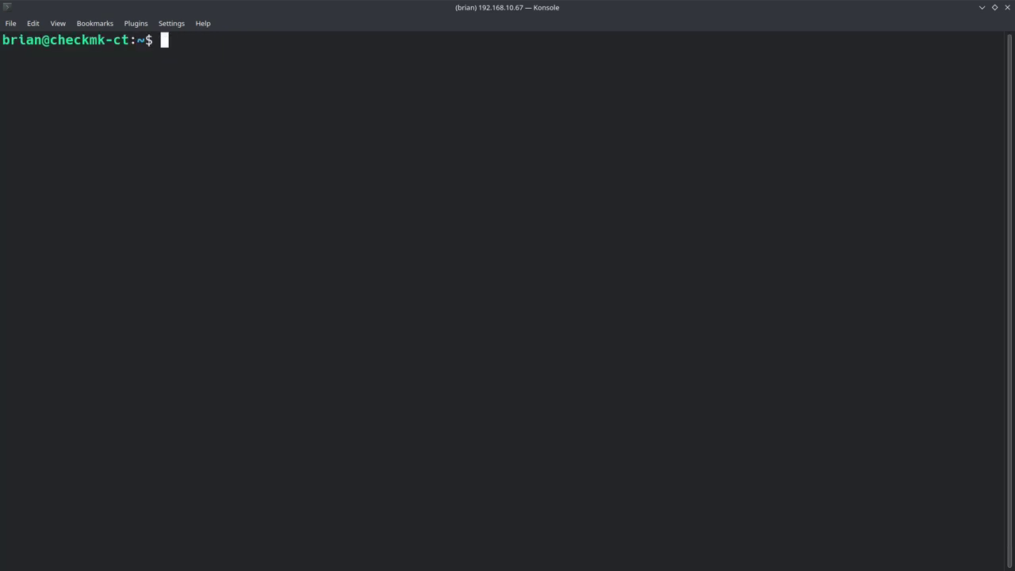
{"action": "type", "text": "omd version"}
{"action": "key", "text": "Return"}
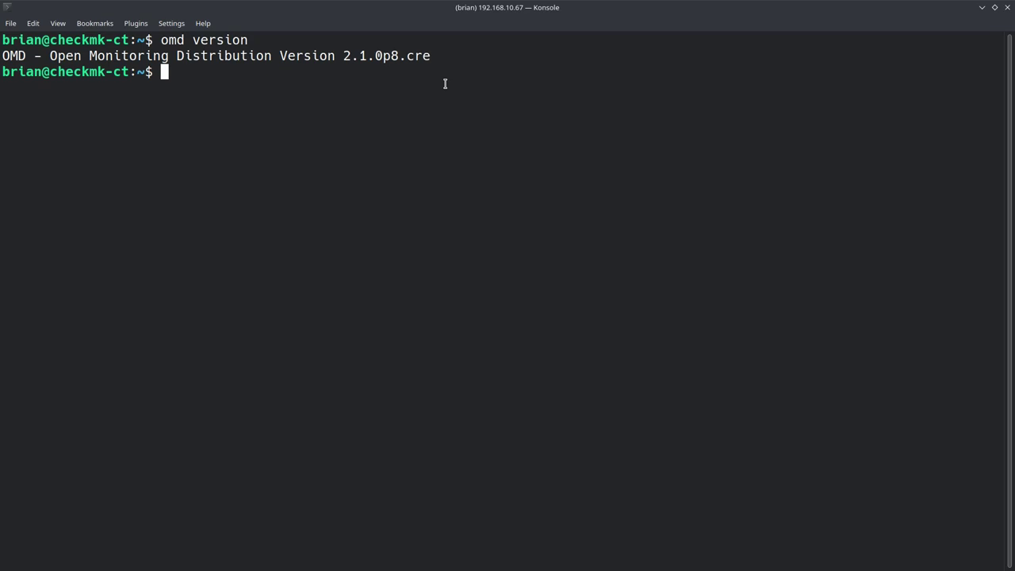
{"action": "type", "text": "clea"}
{"action": "key", "text": "Return"}
{"action": "type", "text": "clear"}
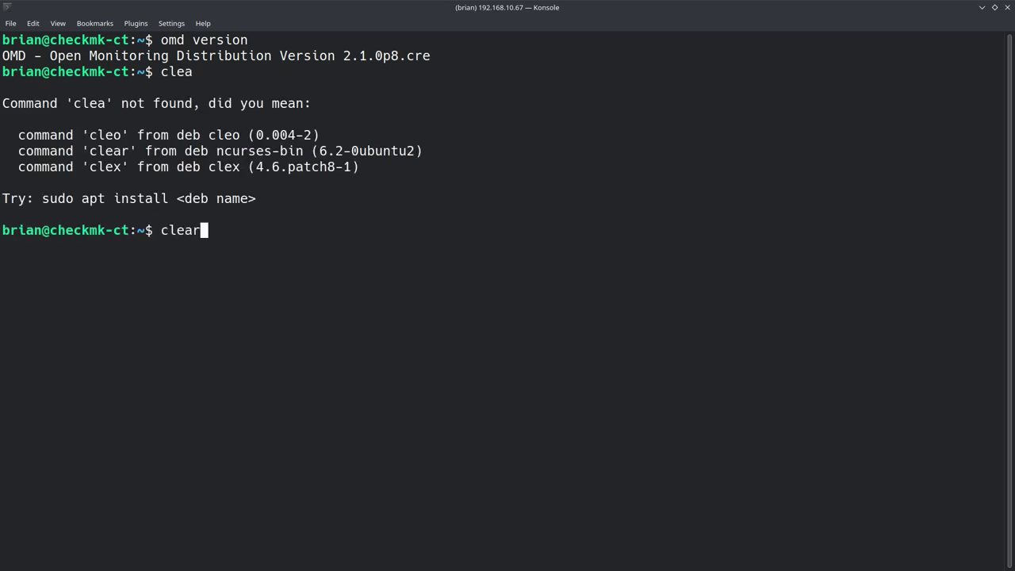
{"action": "key", "text": "Return"}
Check the site creation instructions in Firefox and try to run omd create monitoring in Konsole without sudo
{"action": "key", "text": "alt+Tab"}
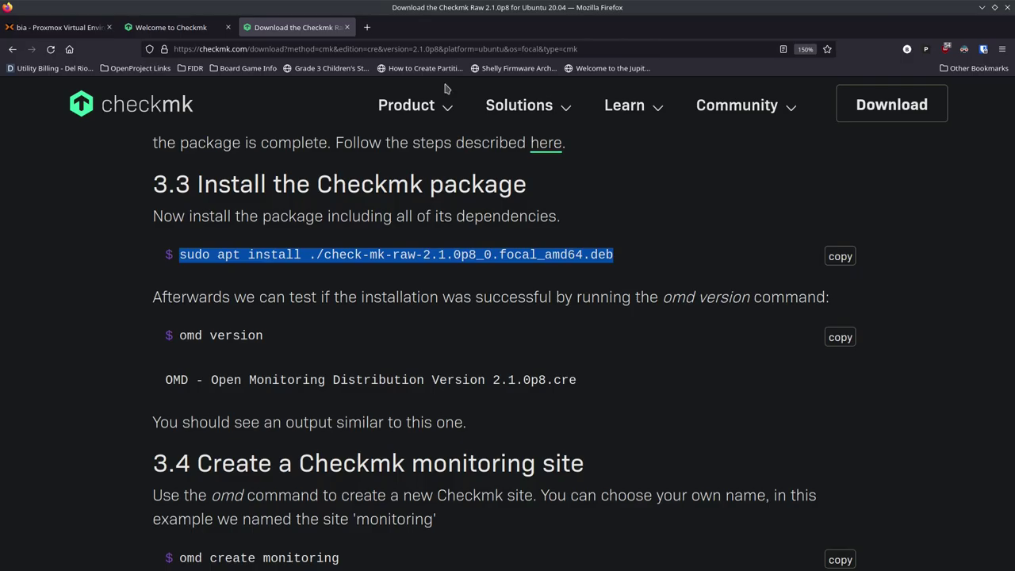
{"action": "scroll", "coordinate": [325, 323], "scroll_direction": "down", "scroll_amount": 5}
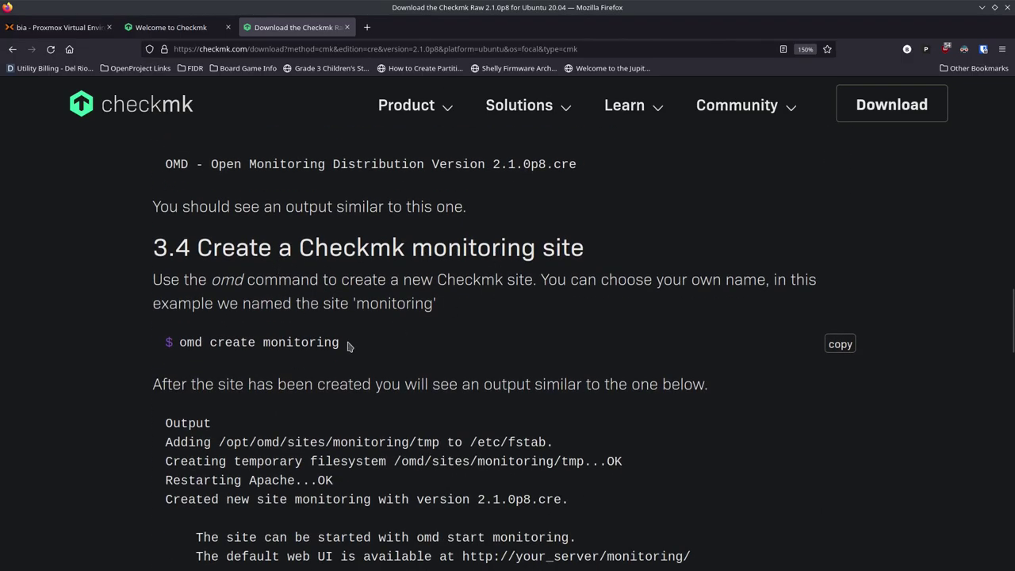
{"action": "scroll", "coordinate": [347, 346], "scroll_direction": "down", "scroll_amount": 3}
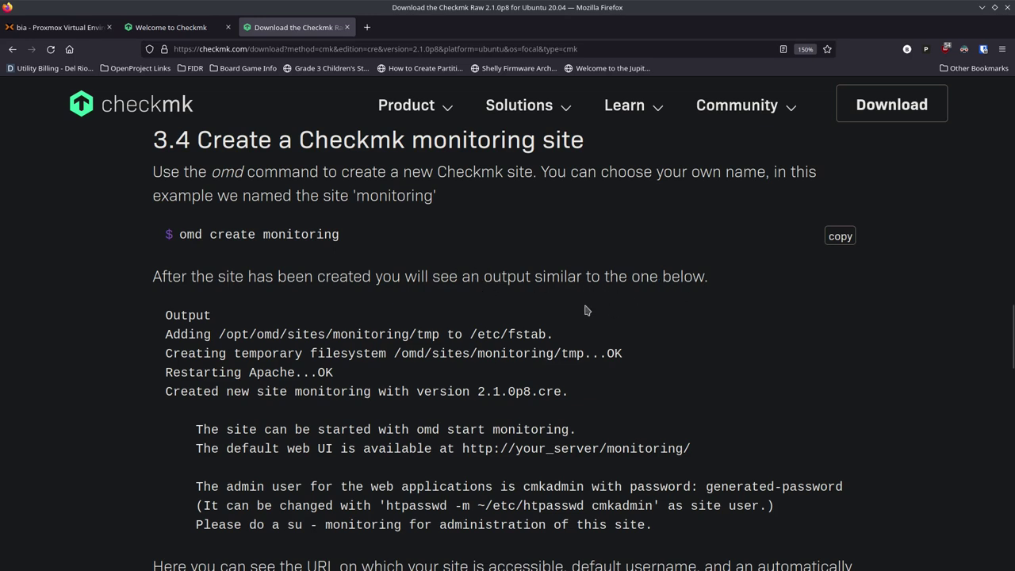
{"action": "scroll", "coordinate": [341, 308], "scroll_direction": "down", "scroll_amount": 2}
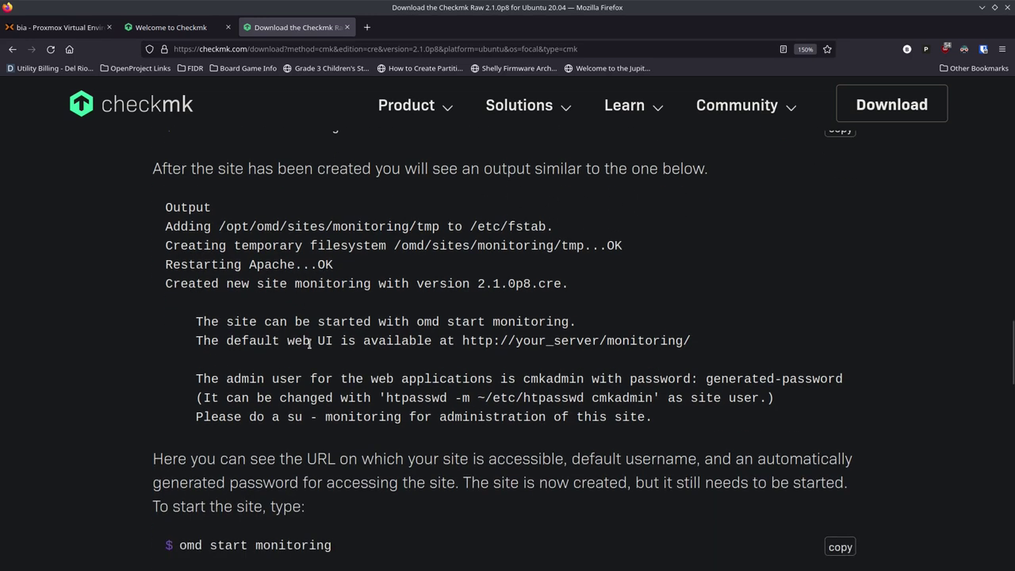
{"action": "scroll", "coordinate": [176, 385], "scroll_direction": "up", "scroll_amount": 2}
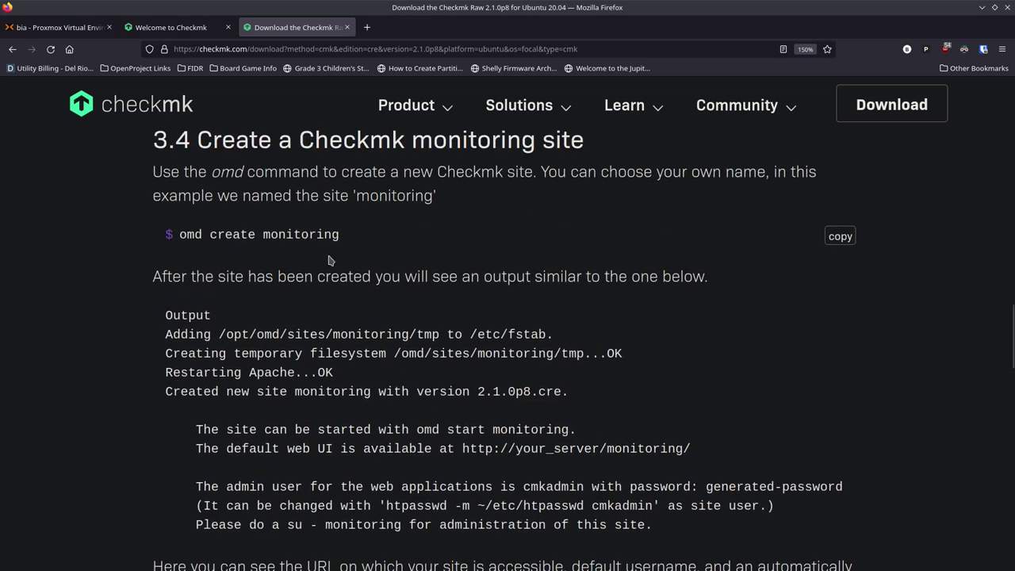
{"action": "key", "text": "alt+Tab"}
{"action": "type", "text": "omd"}
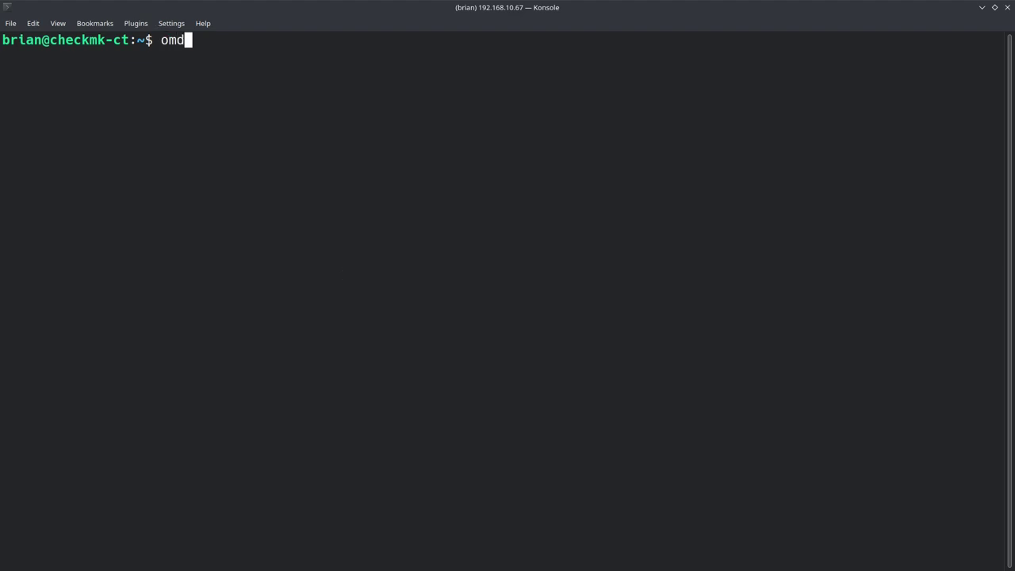
{"action": "type", "text": " create monitor"}
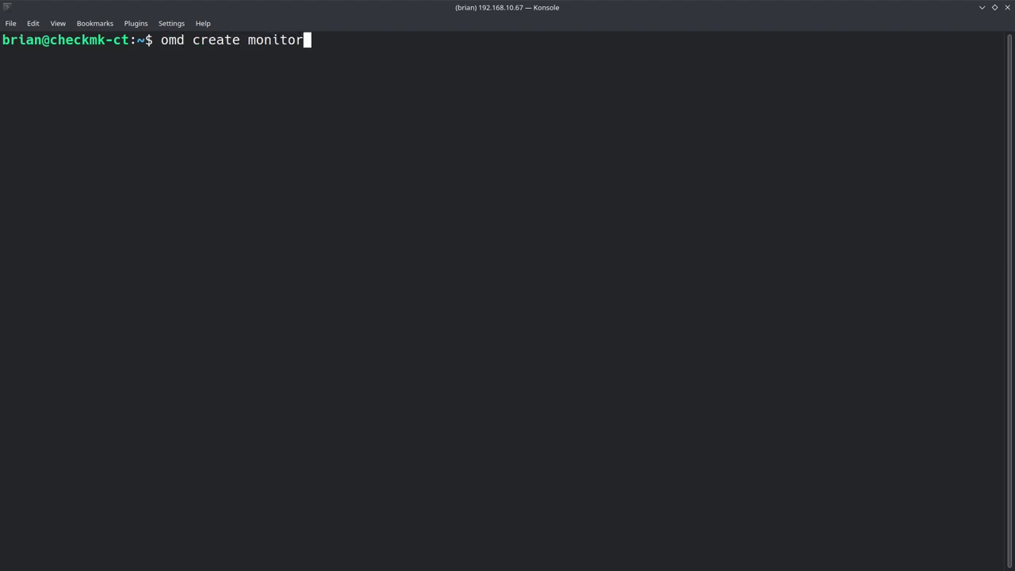
{"action": "type", "text": "ing"}
{"action": "key", "text": "Return"}
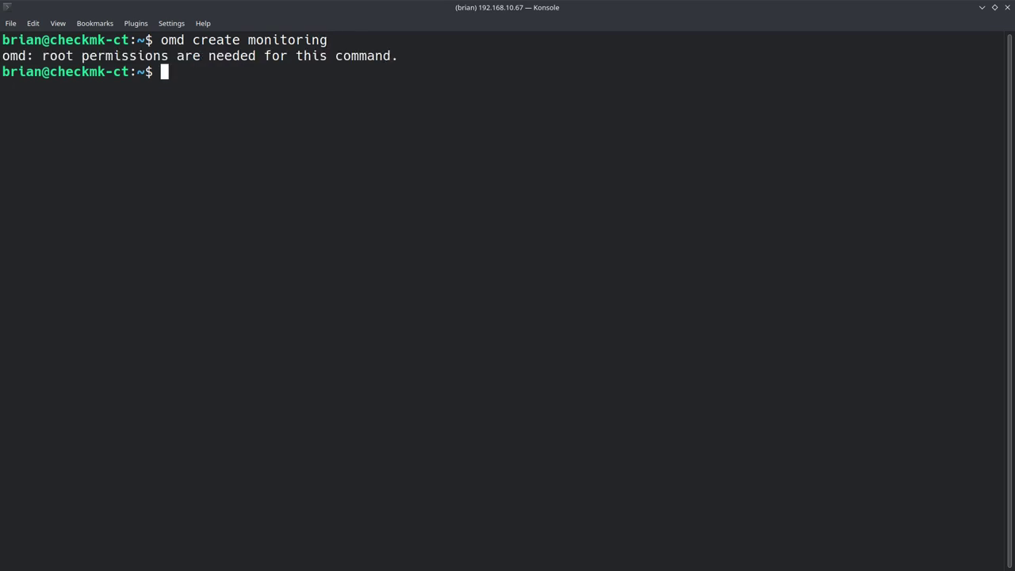
Create a Checkmk site named monitoring with root permissions using sudo omd create monitoring
{"action": "type", "text": "sudo omd create "}
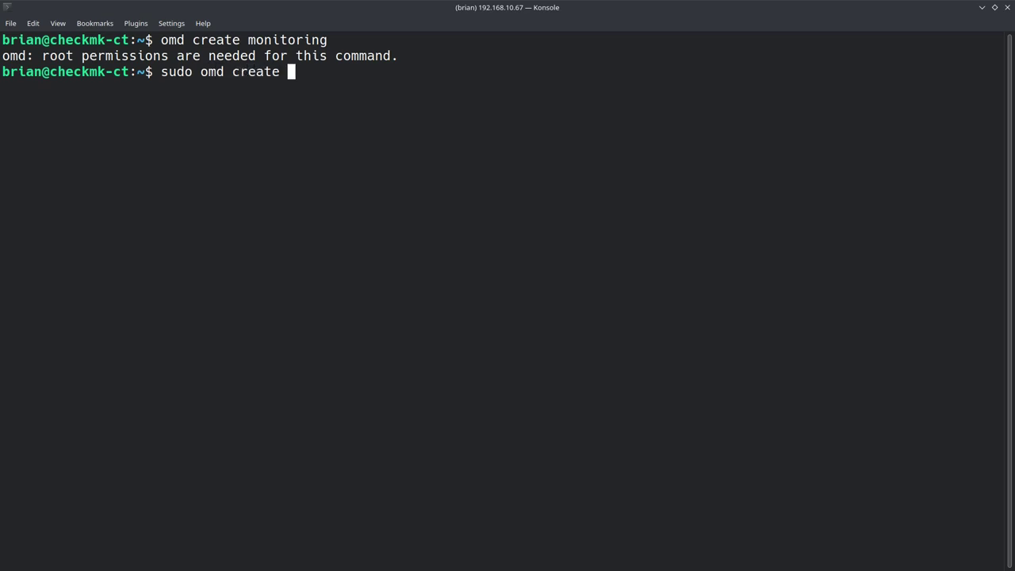
{"action": "type", "text": "monitorin"}
{"action": "key", "text": "BackSpace"}
{"action": "key", "text": "BackSpace"}
{"action": "type", "text": "nitoring"}
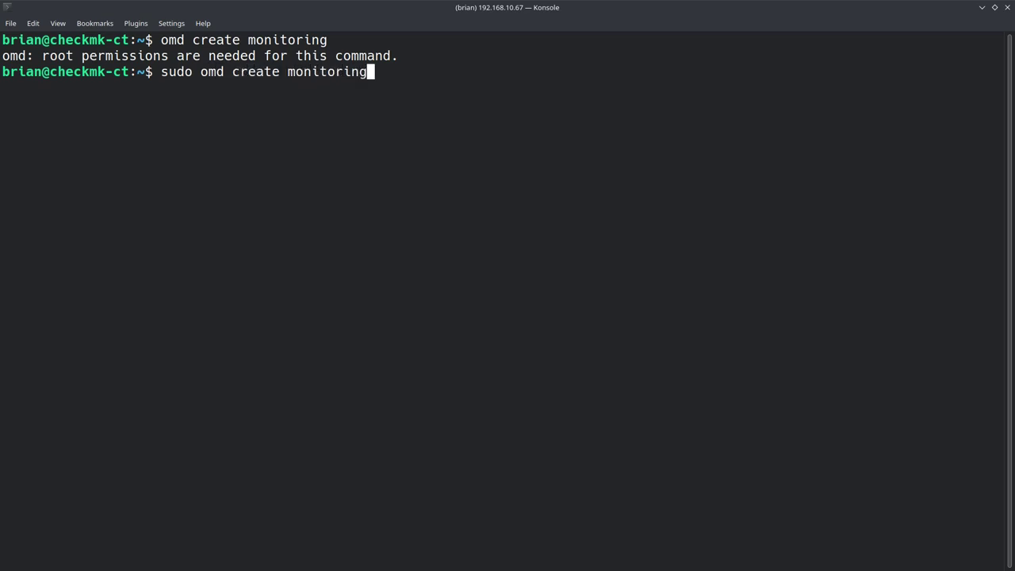
{"action": "key", "text": "Return"}
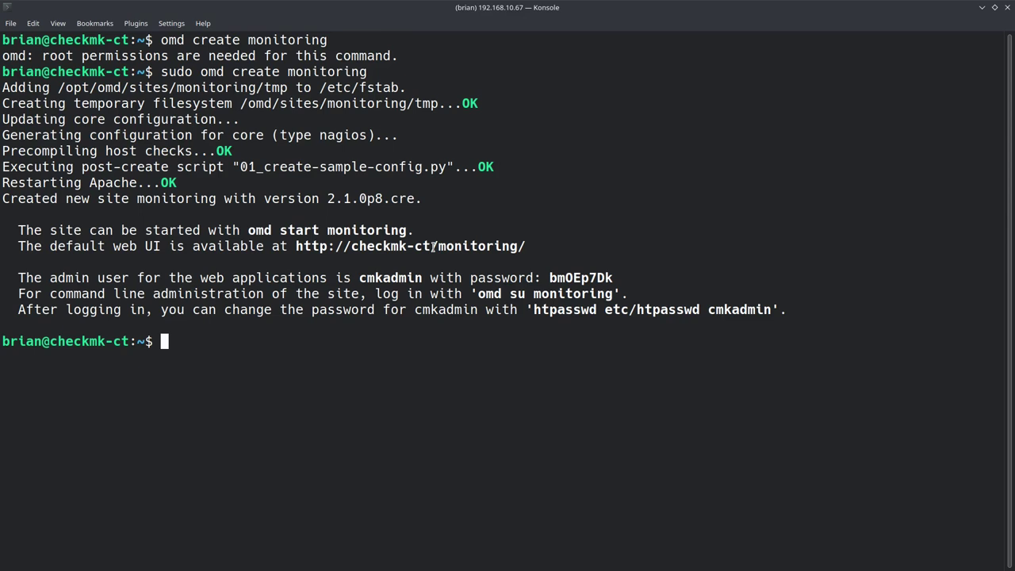
Display the machine's hostname and highlight the site's web UI address in the site creation output
{"action": "type", "text": "hostname"}
{"action": "key", "text": "Return"}
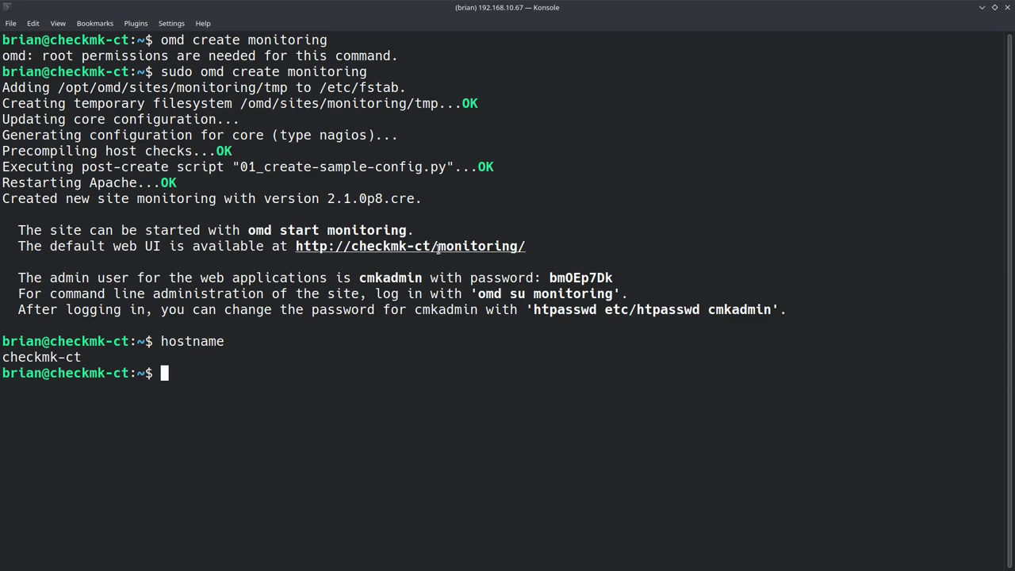
{"action": "left_click_drag", "start_coordinate": [536, 246], "coordinate": [310, 248]}
{"action": "left_click", "coordinate": [380, 249]}
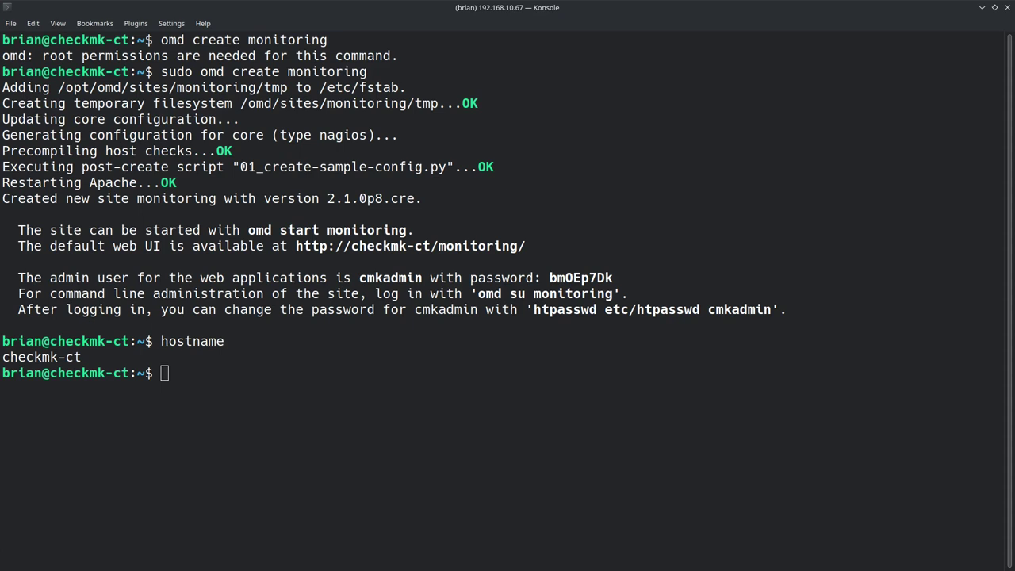
{"action": "left_click_drag", "start_coordinate": [0, 111], "coordinate": [0, 79]}
Switch to Firefox and read the instructions for starting the monitoring site with omd start monitoring
{"action": "key", "text": "alt+Tab"}
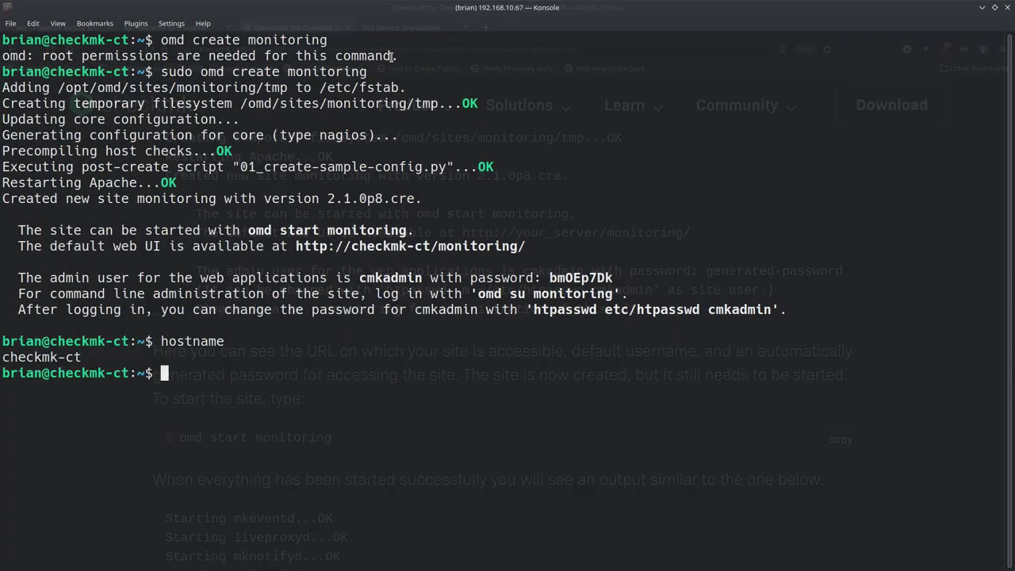
{"action": "key", "text": "alt+Tab"}
{"action": "scroll", "coordinate": [444, 354], "scroll_direction": "down", "scroll_amount": 1}
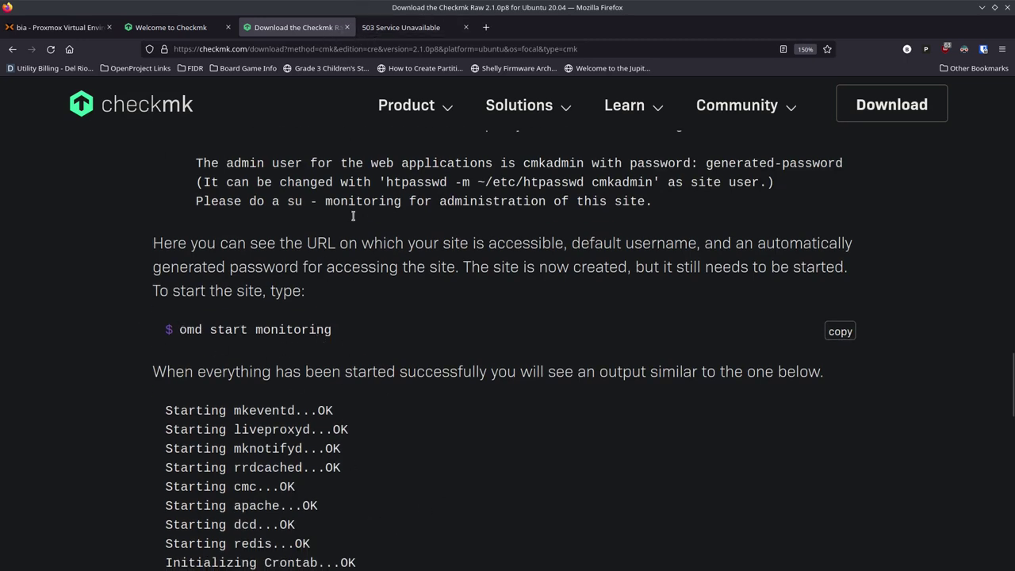
Switch to Konsole and highlight the generated cmkadmin password in the site creation output
{"action": "key", "text": "alt+Tab"}
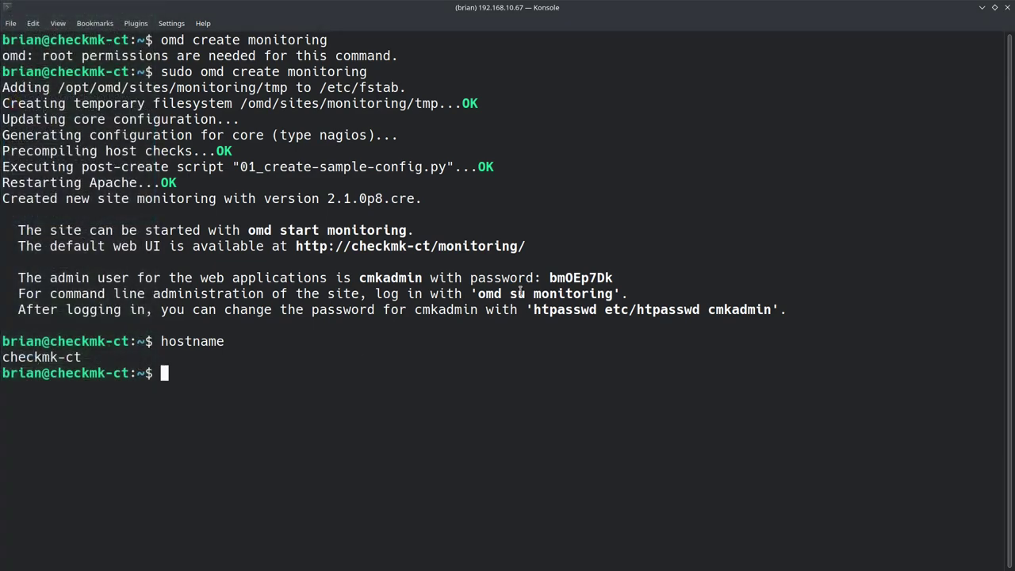
{"action": "left_click_drag", "start_coordinate": [549, 278], "coordinate": [615, 278]}
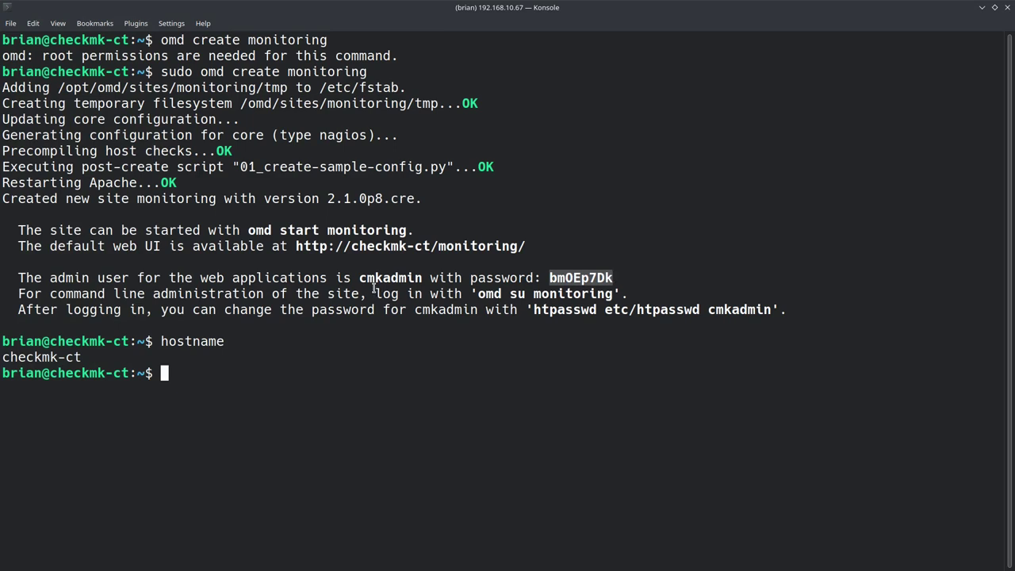
{"action": "left_click", "coordinate": [333, 365]}
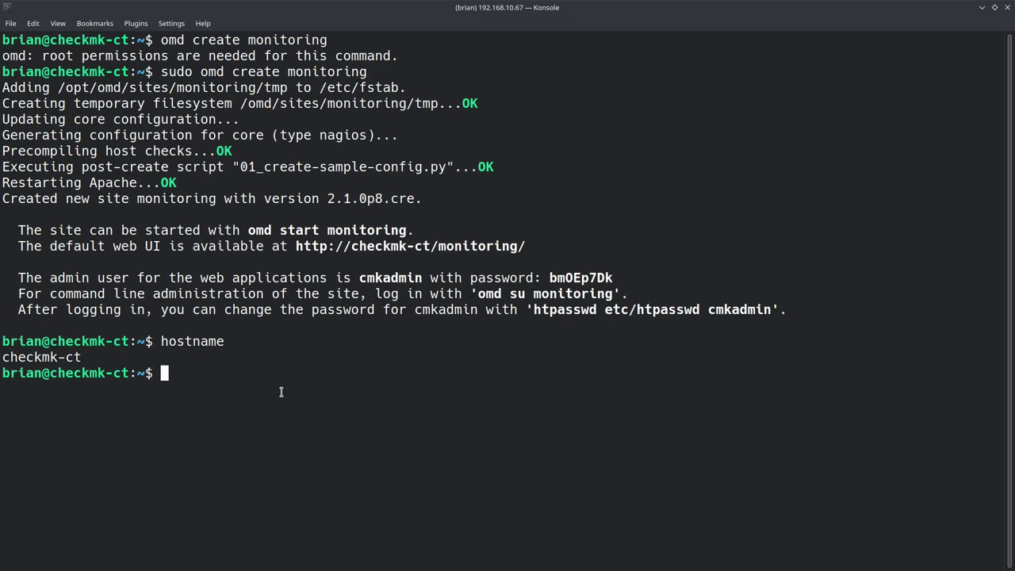
Try to start the monitoring site by running omd start monitoring without sudo
{"action": "type", "text": "omd start monitoring"}
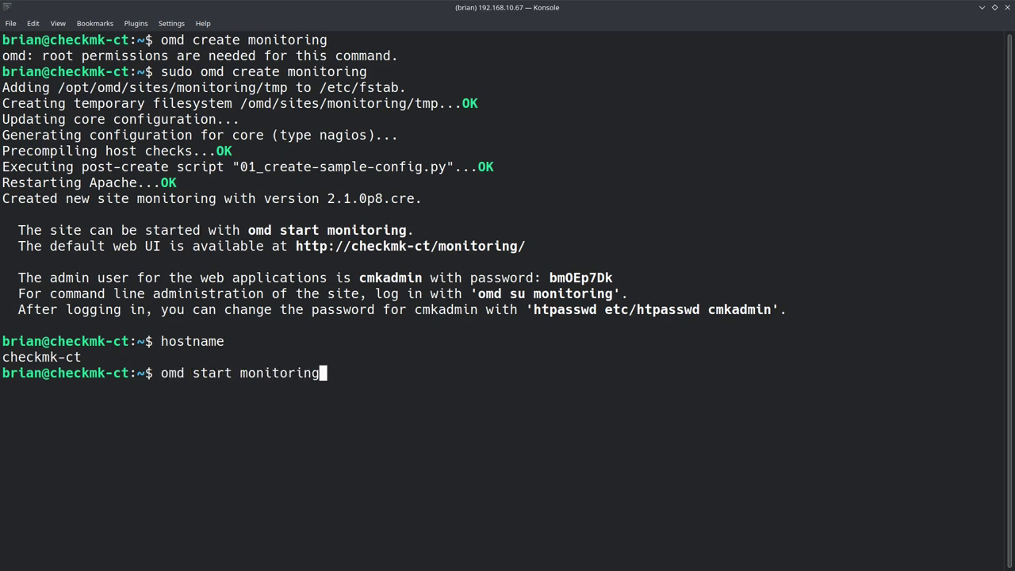
{"action": "key", "text": "Return"}
Start the monitoring site with root permissions using sudo omd start monitoring
{"action": "type", "text": "sudo "}
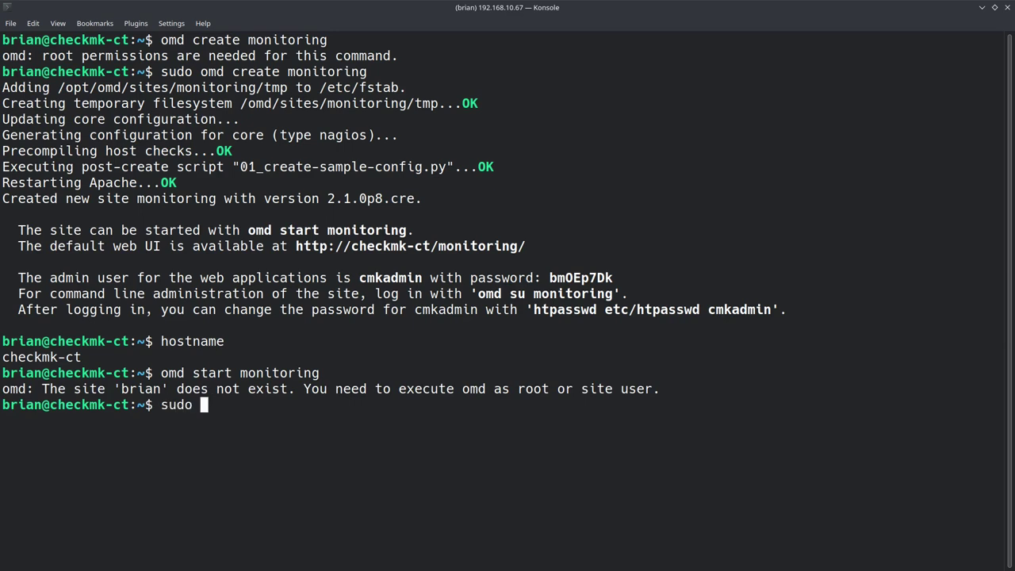
{"action": "type", "text": "omd start monti"}
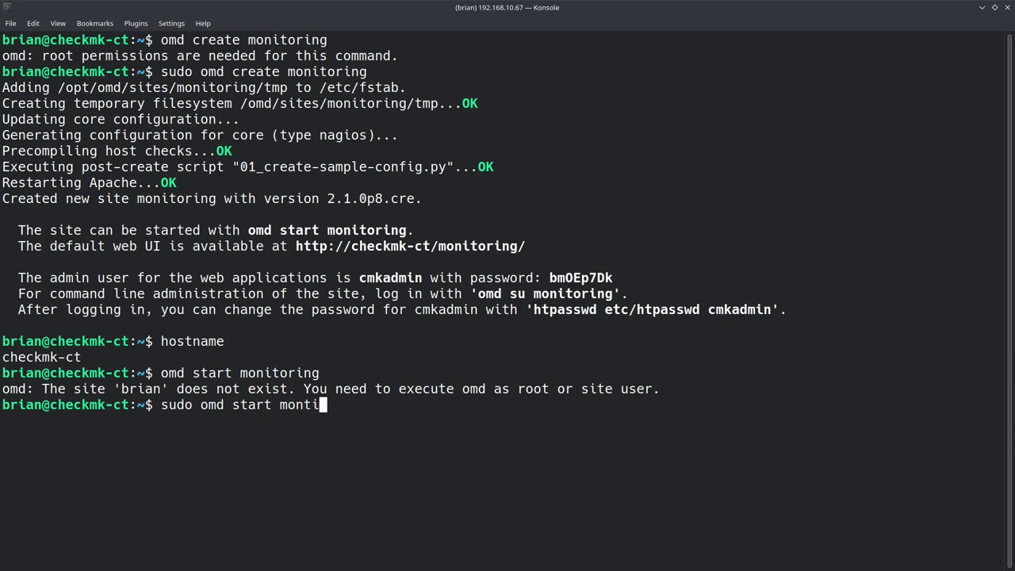
{"action": "key", "text": "BackSpace"}
{"action": "key", "text": "BackSpace"}
{"action": "type", "text": "itoring"}
{"action": "key", "text": "Return"}
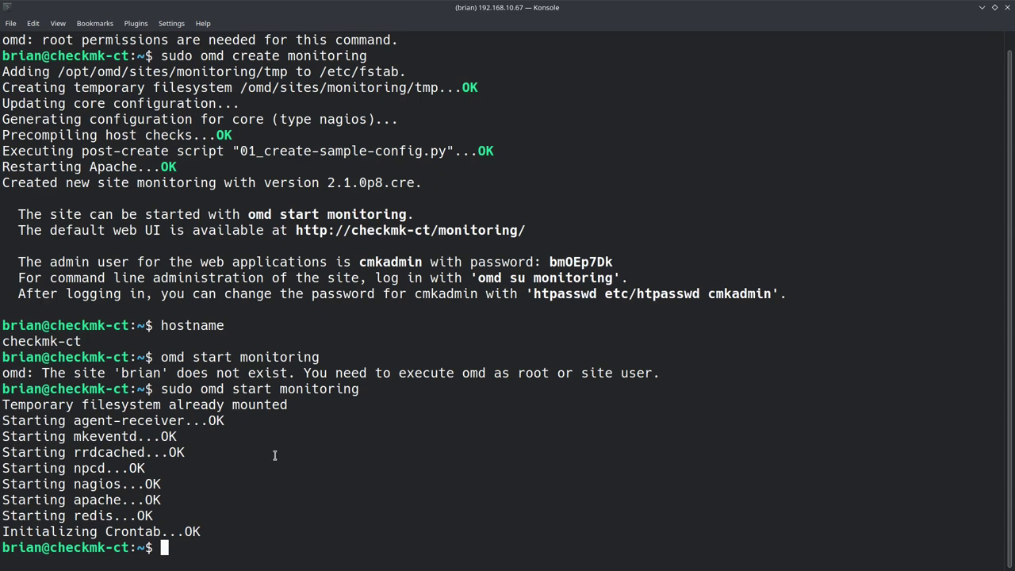
Switch to Firefox and read the download page's instructions on the started site and reaching its user interface
{"action": "key", "text": "alt+Tab"}
{"action": "scroll", "coordinate": [361, 410], "scroll_direction": "down", "scroll_amount": 3}
{"action": "scroll", "coordinate": [361, 409], "scroll_direction": "down", "scroll_amount": 3}
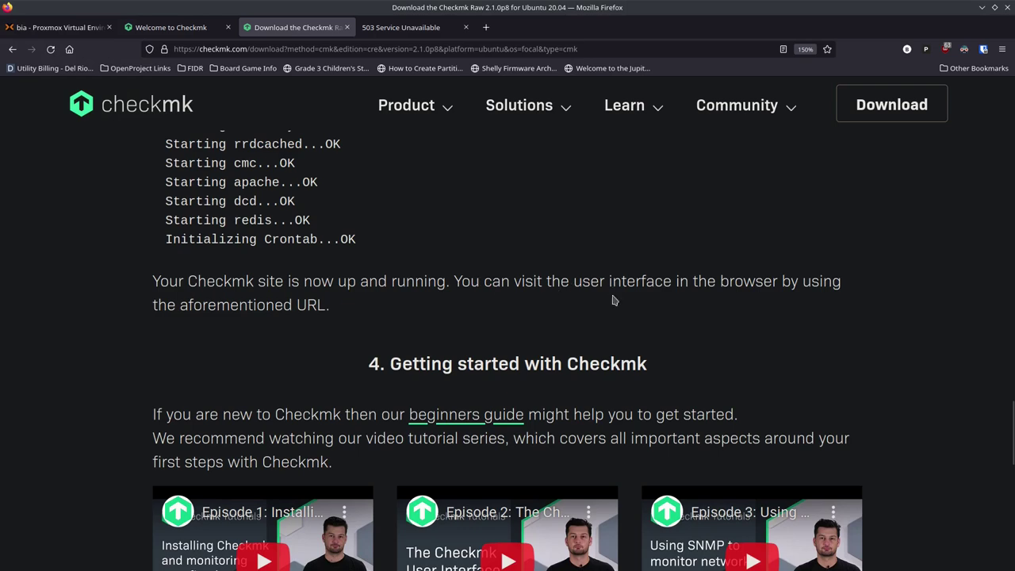
{"action": "scroll", "coordinate": [338, 330], "scroll_direction": "up", "scroll_amount": 6}
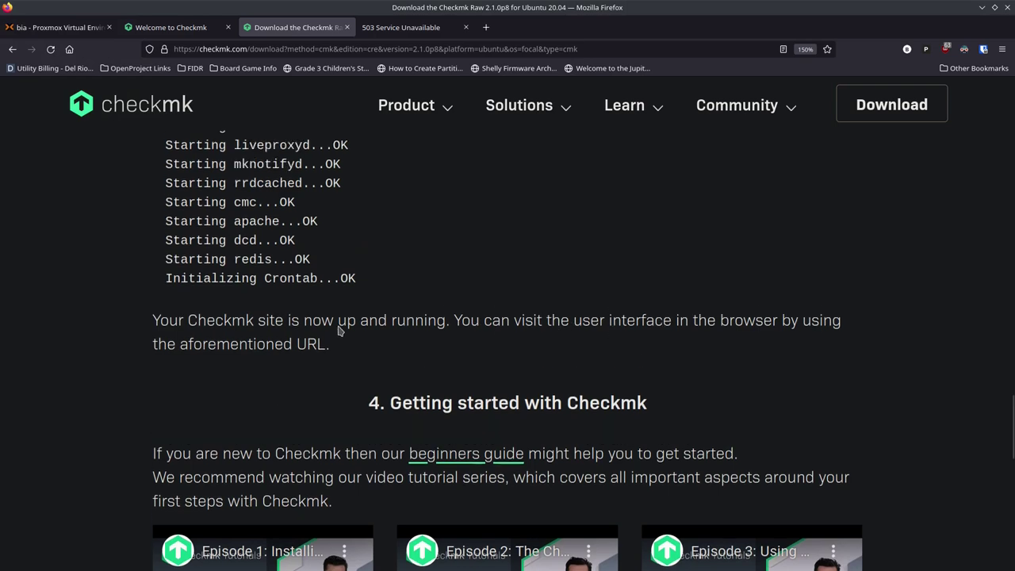
Reload the site's web UI at 192.168.10.67/monitoring in its existing Firefox tab
{"action": "left_click", "coordinate": [381, 29]}
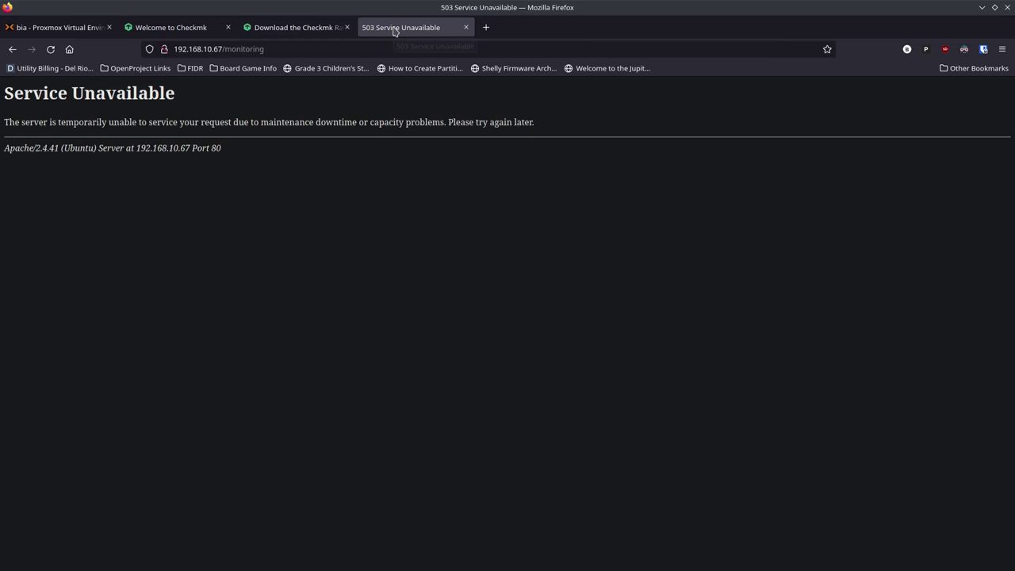
{"action": "left_click", "coordinate": [290, 47]}
{"action": "key", "text": "Return"}
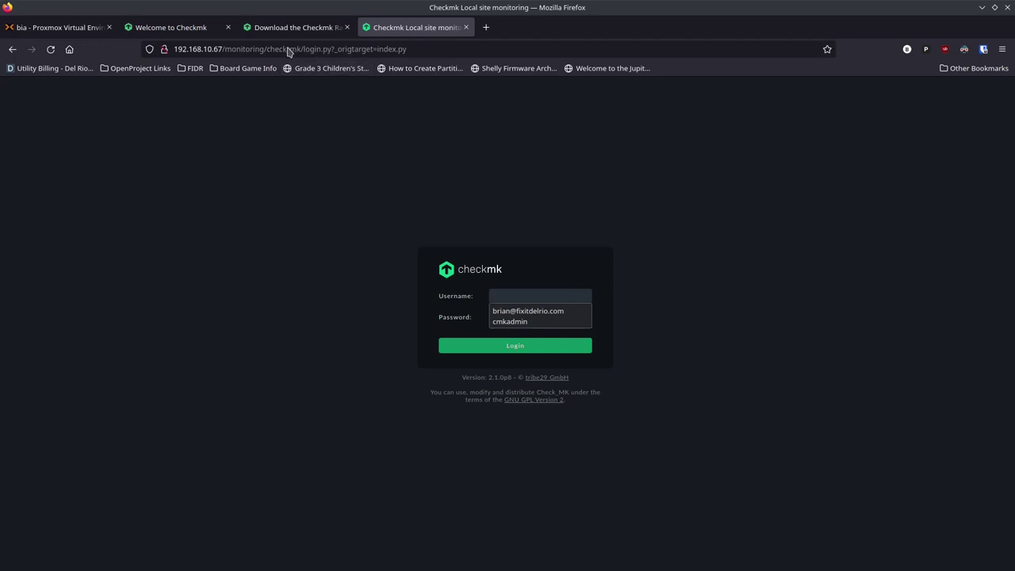
Log in to the Checkmk site as cmkadmin with the account password, and dismiss the browser and Bitwarden save-login prompts
{"action": "left_click", "coordinate": [643, 305]}
{"action": "left_click", "coordinate": [557, 305]}
{"action": "type", "text": "cmkadmin"}
{"action": "key", "text": "Tab"}
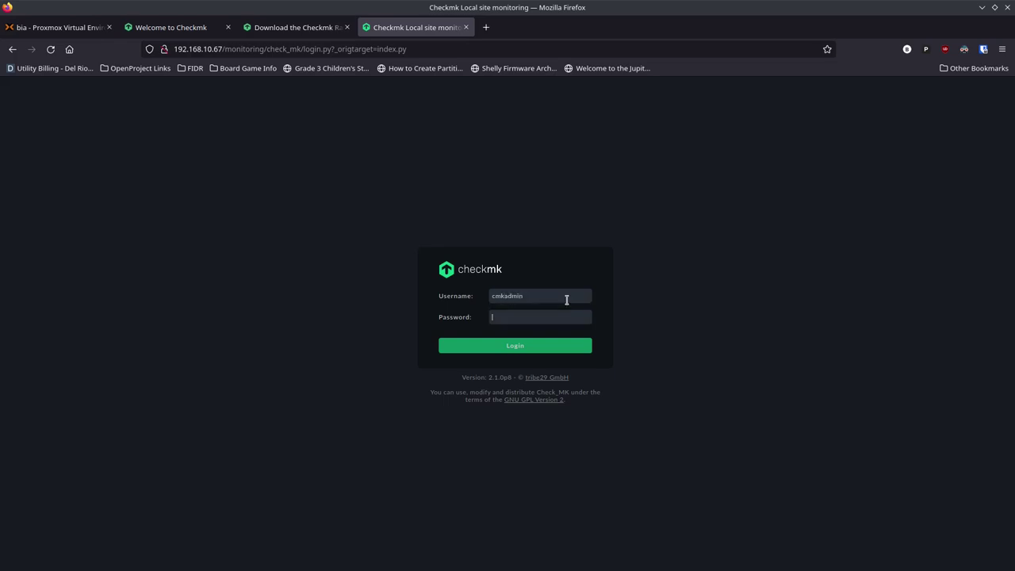
{"action": "type", "text": "********"}
{"action": "key", "text": "Return"}
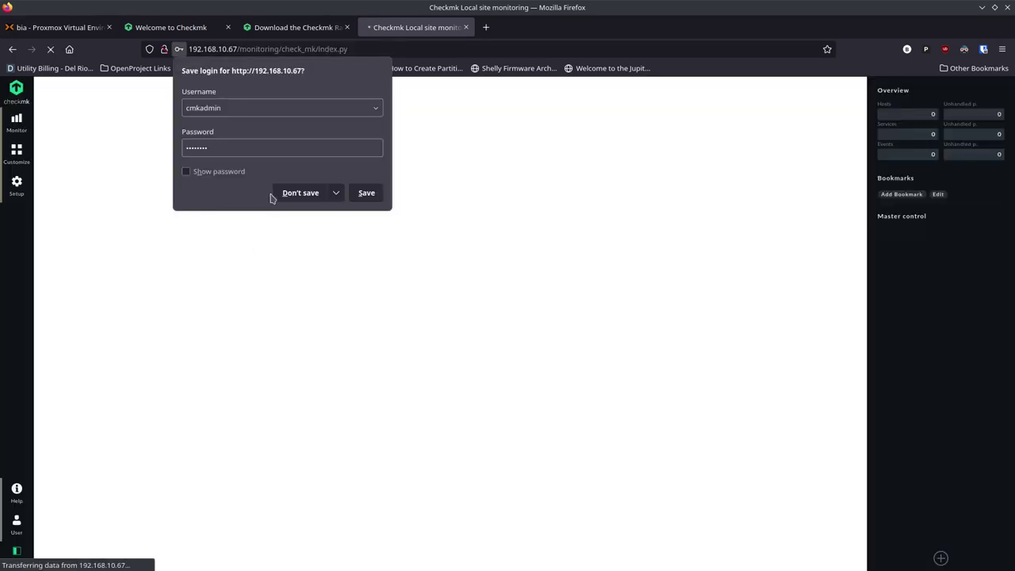
{"action": "left_click", "coordinate": [294, 198]}
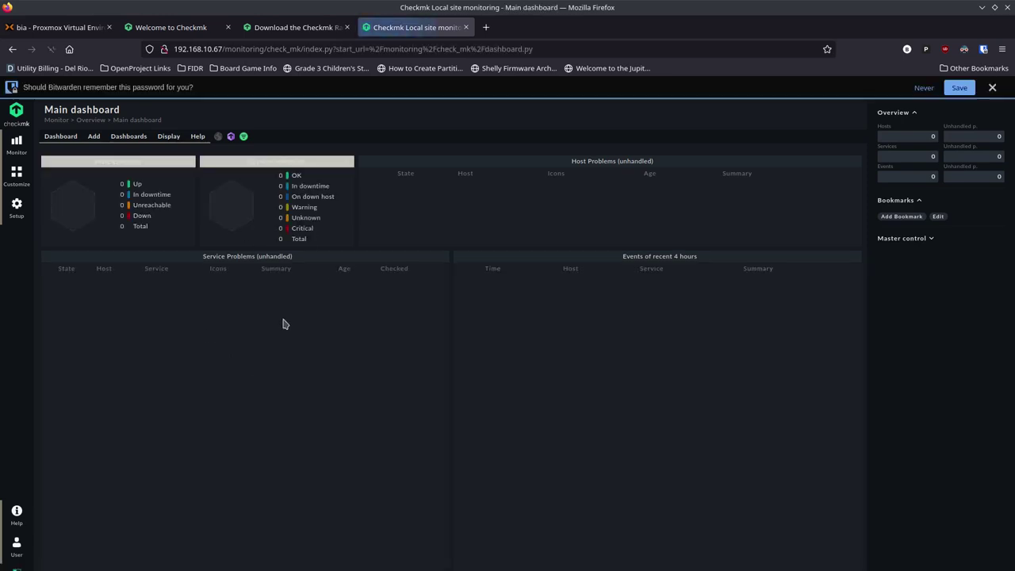
{"action": "left_click", "coordinate": [992, 88]}
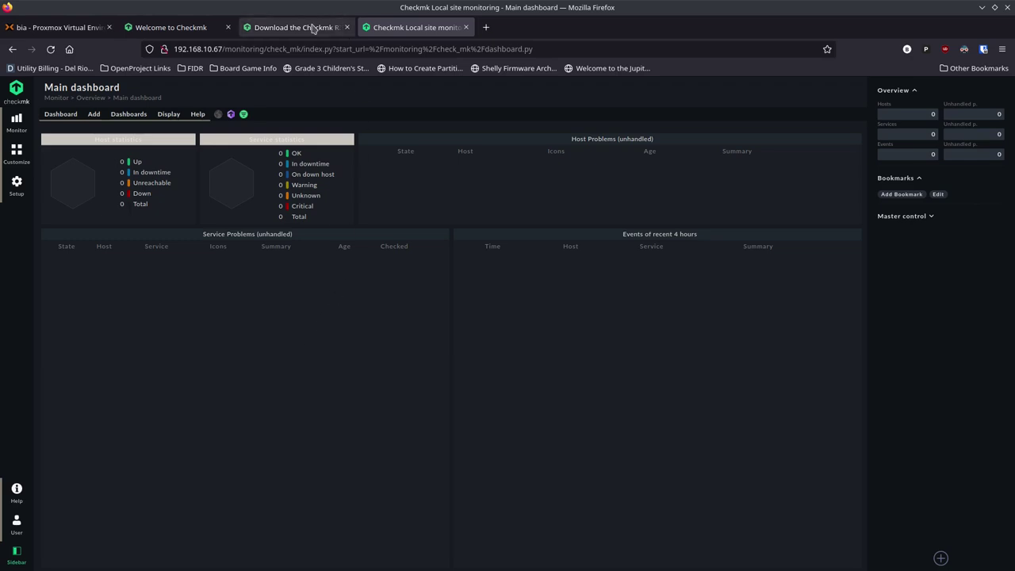
Open The Checkmk user interface article in the Beginner's guide and read its navigation bar, main page and sidebar sections
{"action": "left_click", "coordinate": [162, 29]}
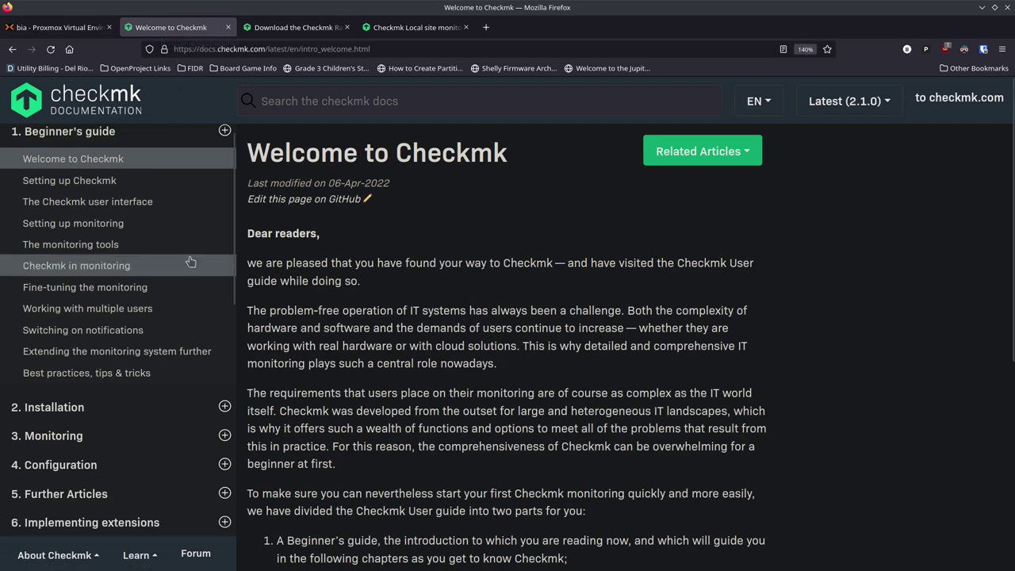
{"action": "left_click", "coordinate": [95, 181]}
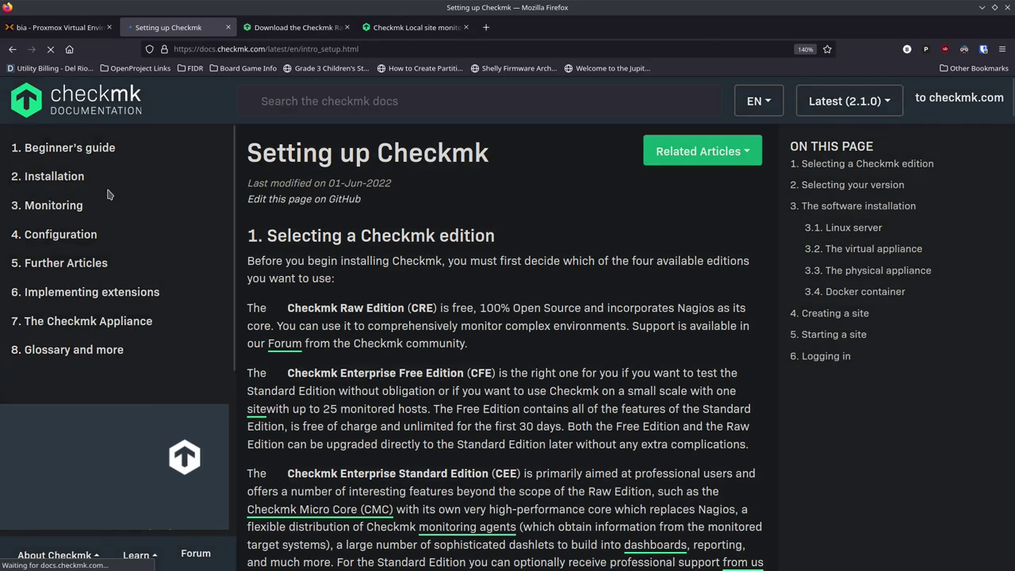
{"action": "left_click", "coordinate": [96, 191]}
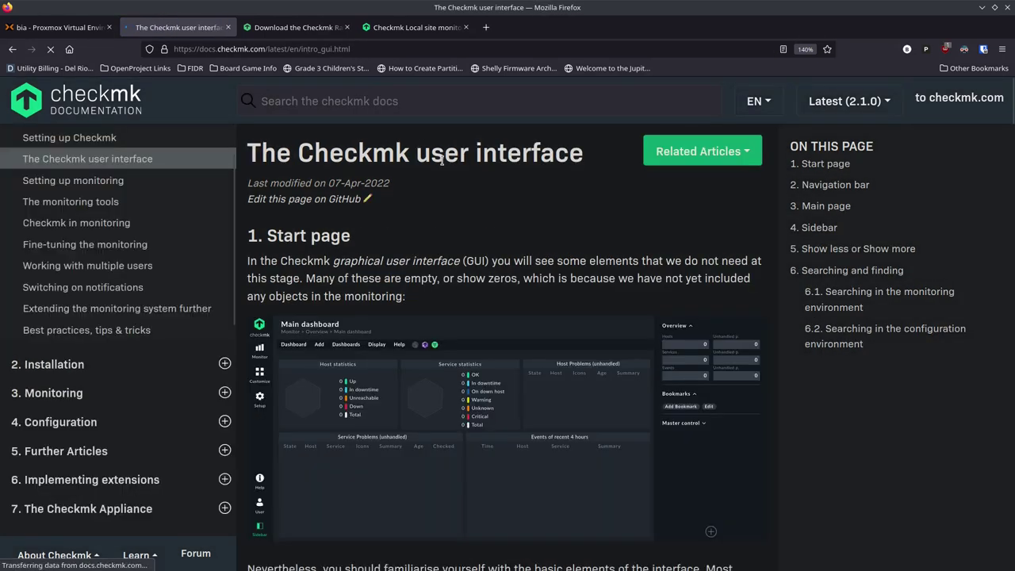
{"action": "scroll", "coordinate": [434, 300], "scroll_direction": "down", "scroll_amount": 3}
{"action": "scroll", "coordinate": [434, 300], "scroll_direction": "down", "scroll_amount": 5}
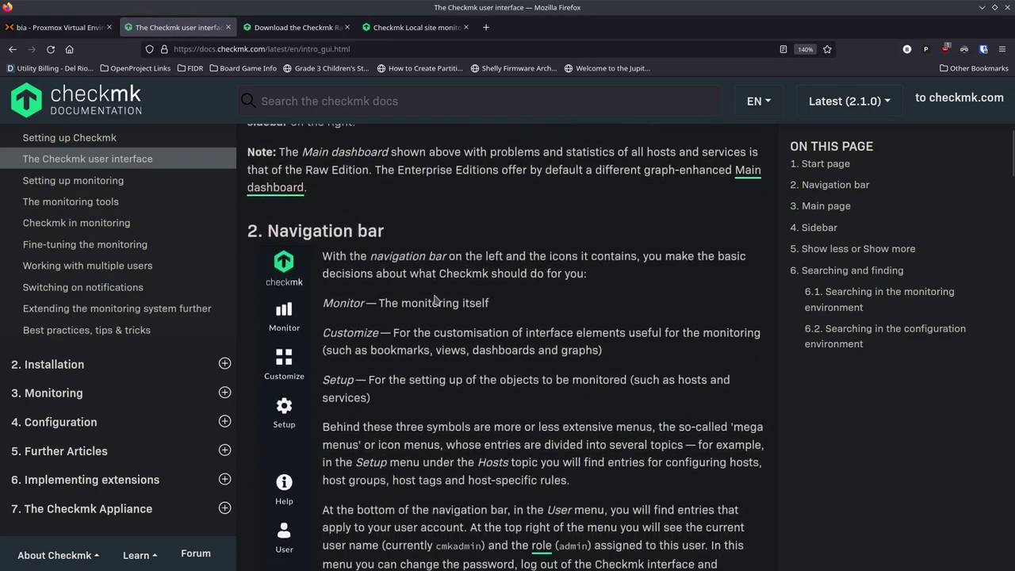
{"action": "scroll", "coordinate": [435, 295], "scroll_direction": "down", "scroll_amount": 2}
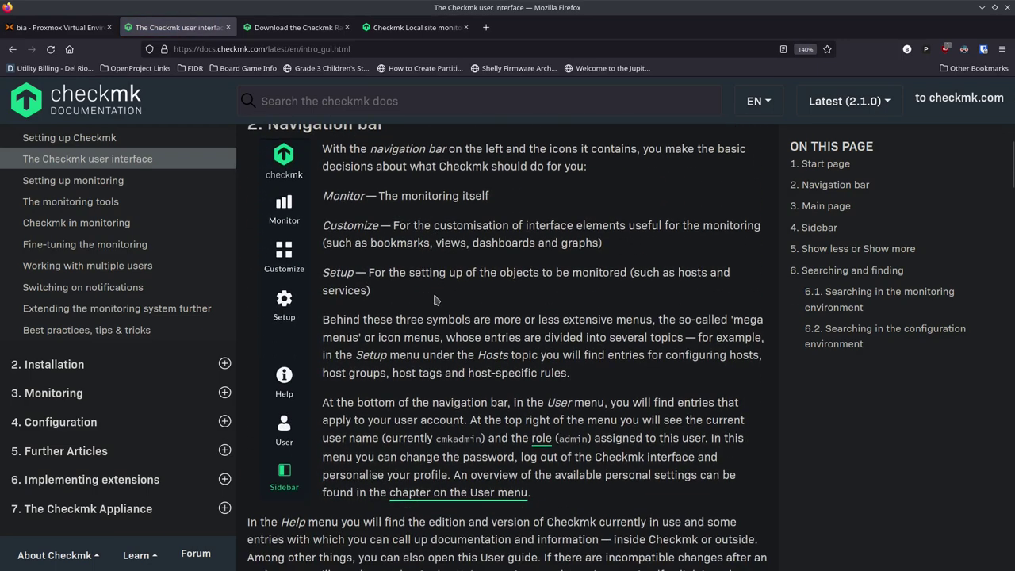
{"action": "scroll", "coordinate": [358, 394], "scroll_direction": "down", "scroll_amount": 8}
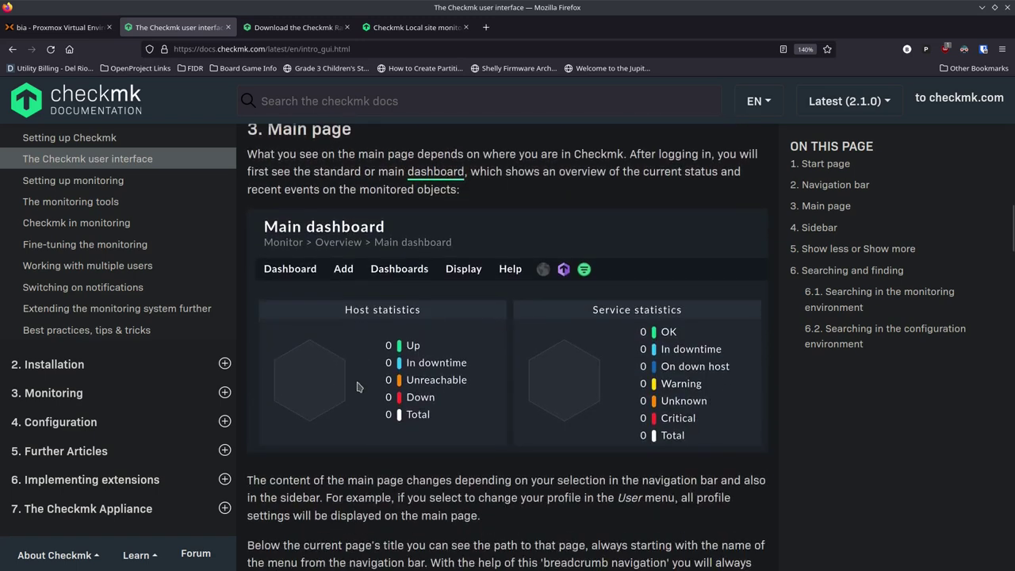
{"action": "scroll", "coordinate": [357, 386], "scroll_direction": "down", "scroll_amount": 6}
{"action": "scroll", "coordinate": [356, 386], "scroll_direction": "down", "scroll_amount": 8}
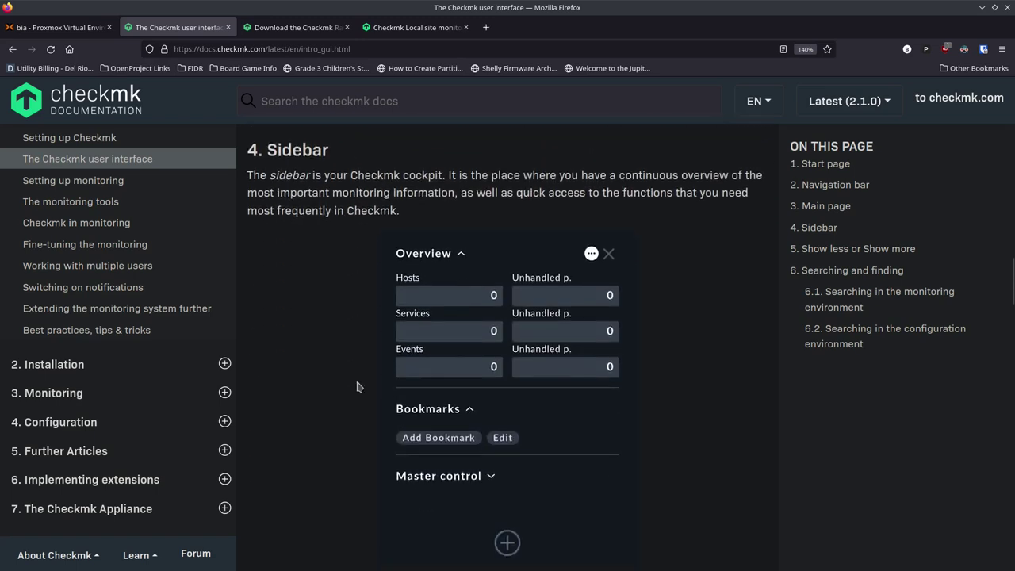
{"action": "scroll", "coordinate": [359, 386], "scroll_direction": "down", "scroll_amount": 5}
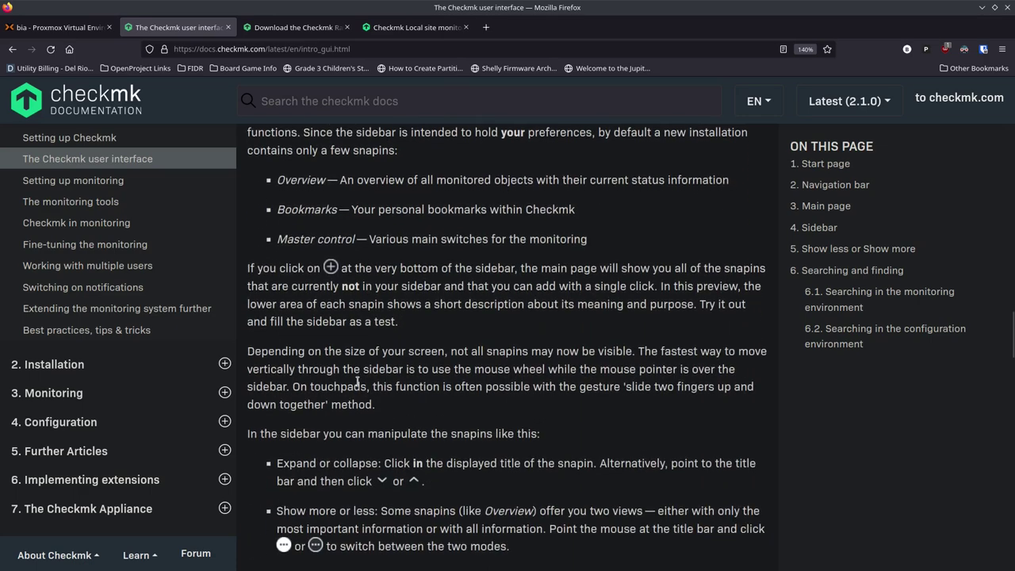
Read the article's sections on Show less or Show more and on searching the monitoring and configuration environments
{"action": "scroll", "coordinate": [358, 383], "scroll_direction": "down", "scroll_amount": 3}
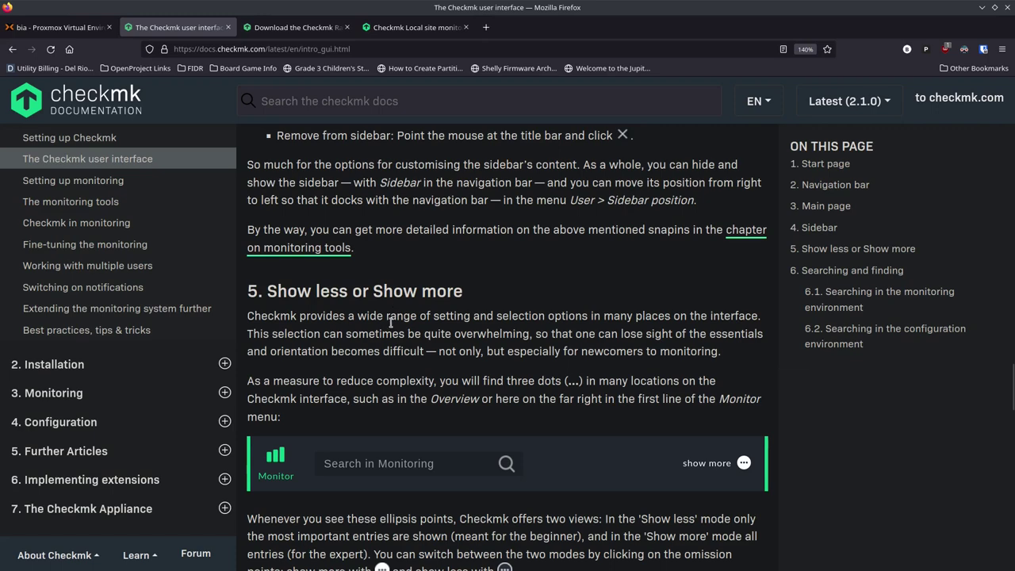
{"action": "scroll", "coordinate": [399, 317], "scroll_direction": "down", "scroll_amount": 2}
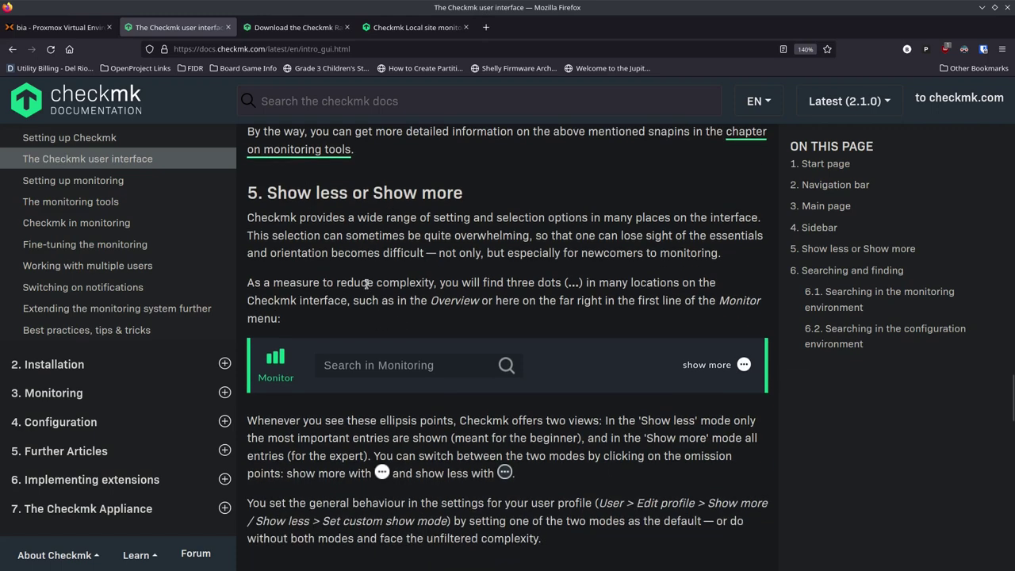
{"action": "scroll", "coordinate": [367, 283], "scroll_direction": "down", "scroll_amount": 2}
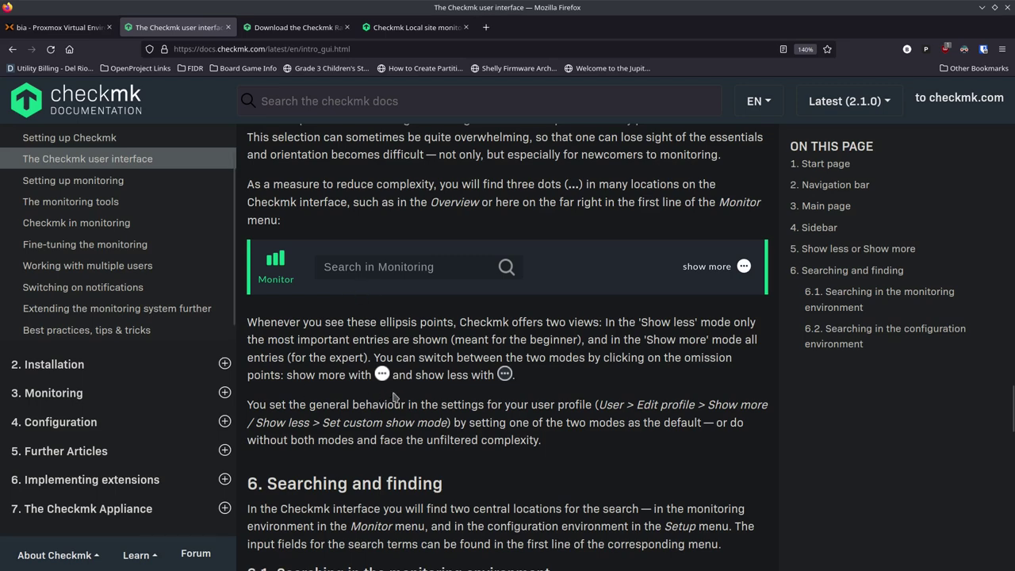
{"action": "scroll", "coordinate": [395, 399], "scroll_direction": "down", "scroll_amount": 4}
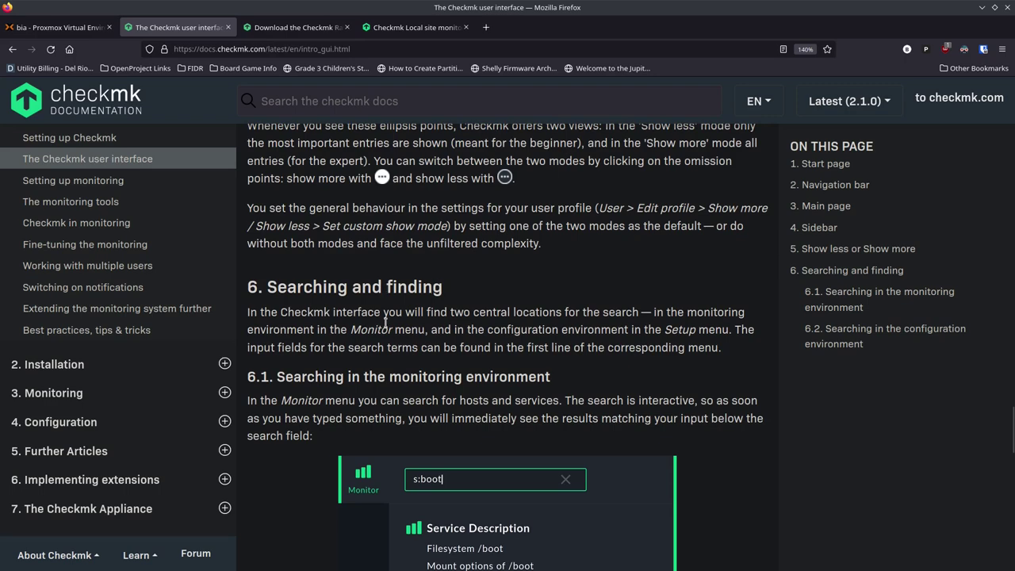
{"action": "scroll", "coordinate": [340, 343], "scroll_direction": "down", "scroll_amount": 16}
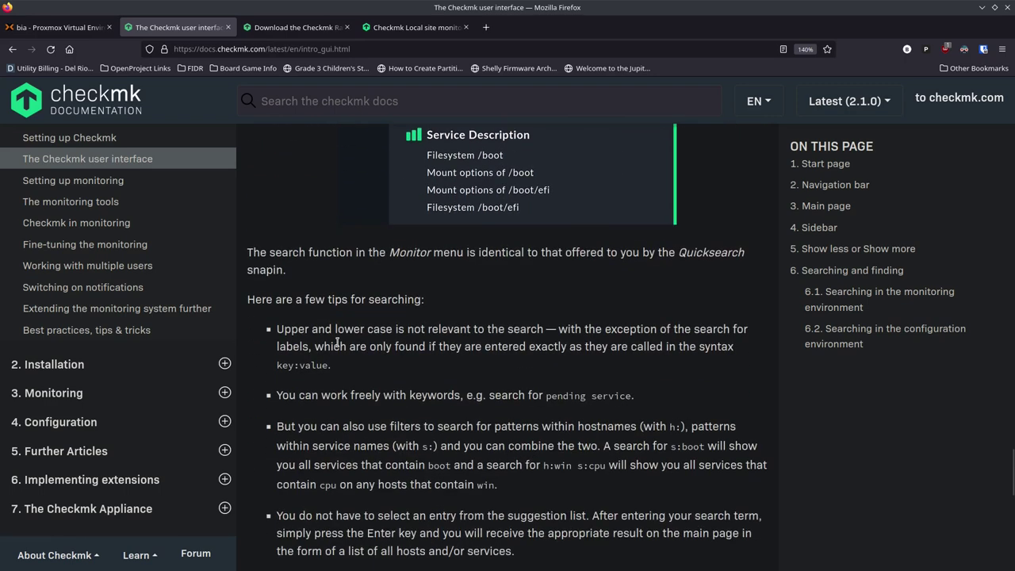
{"action": "scroll", "coordinate": [337, 343], "scroll_direction": "down", "scroll_amount": 3}
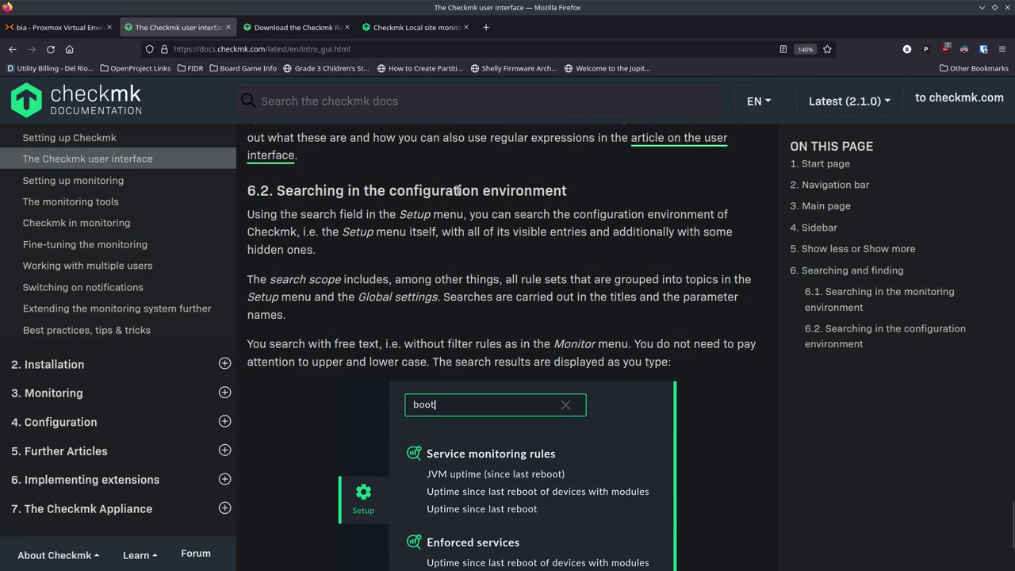
{"action": "scroll", "coordinate": [322, 329], "scroll_direction": "down", "scroll_amount": 4}
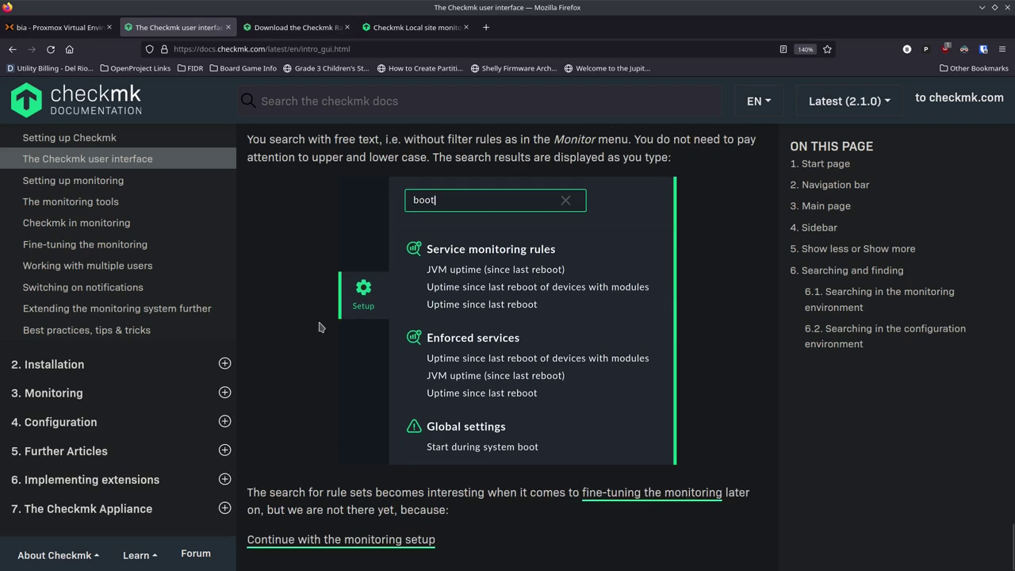
Continue to the Setting up monitoring article and read its sections on hosts, services and agents, DNS and folder structures
{"action": "left_click", "coordinate": [394, 540]}
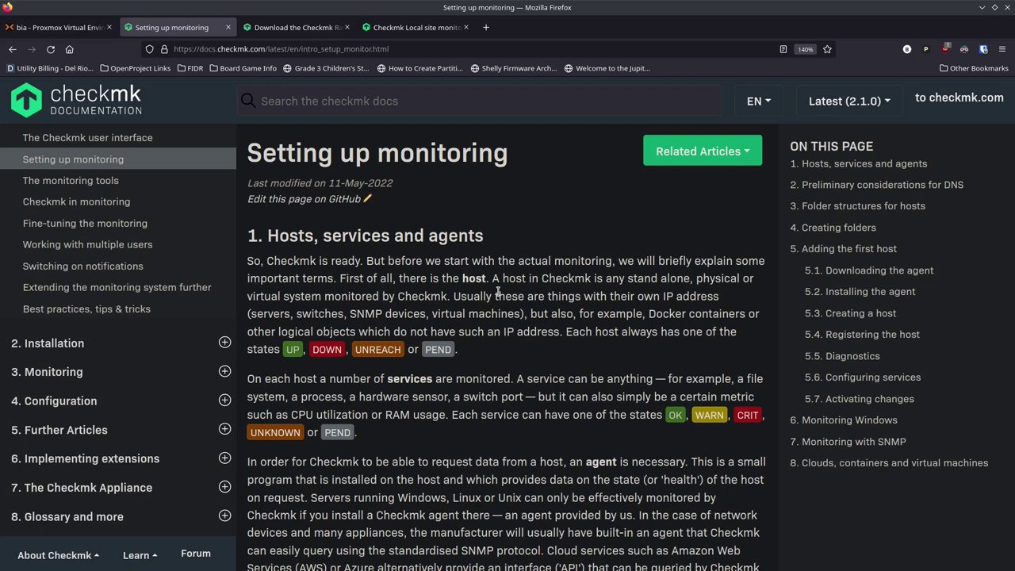
{"action": "scroll", "coordinate": [498, 291], "scroll_direction": "down", "scroll_amount": 5}
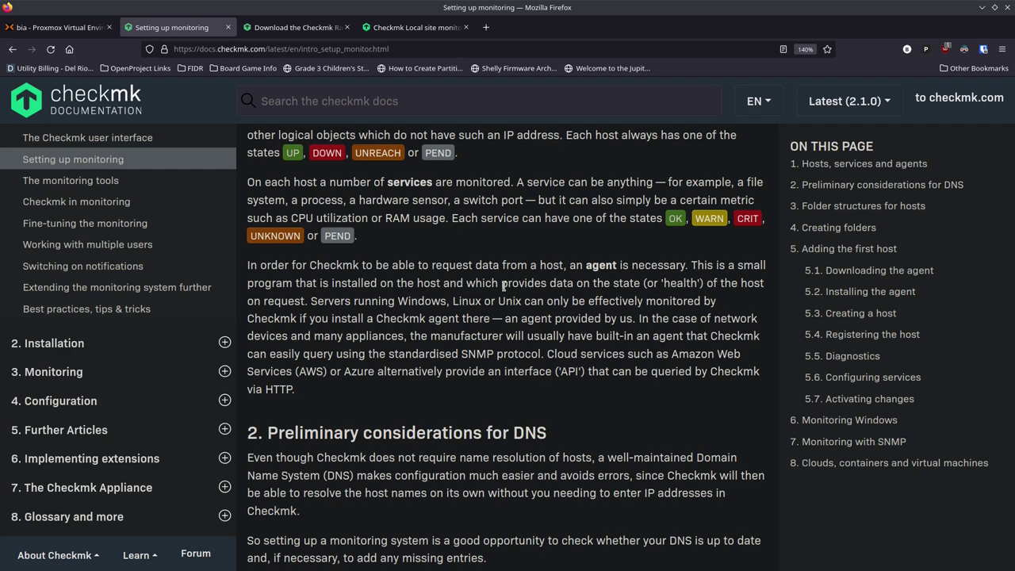
{"action": "scroll", "coordinate": [504, 285], "scroll_direction": "down", "scroll_amount": 2}
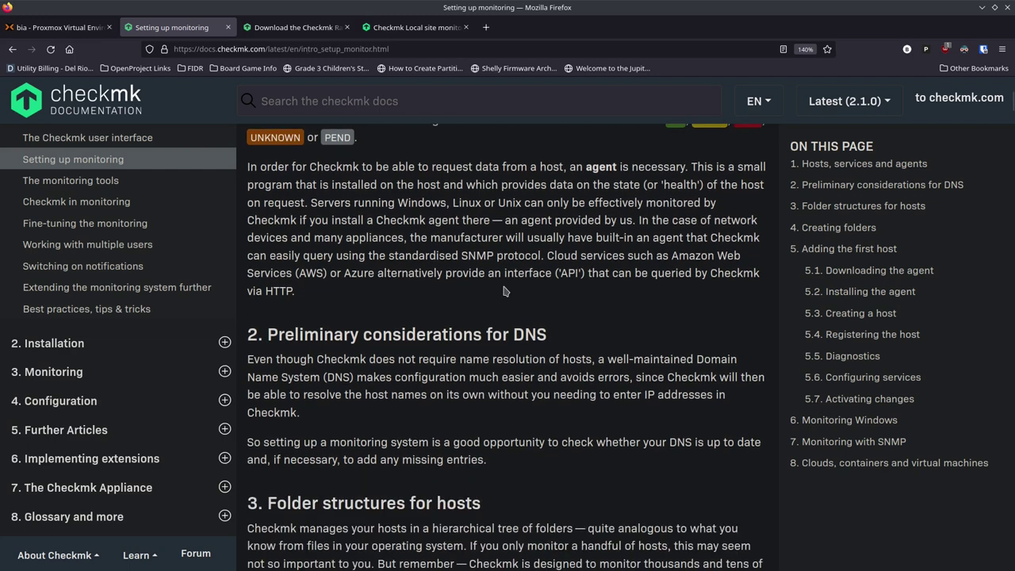
{"action": "scroll", "coordinate": [505, 290], "scroll_direction": "down", "scroll_amount": 2}
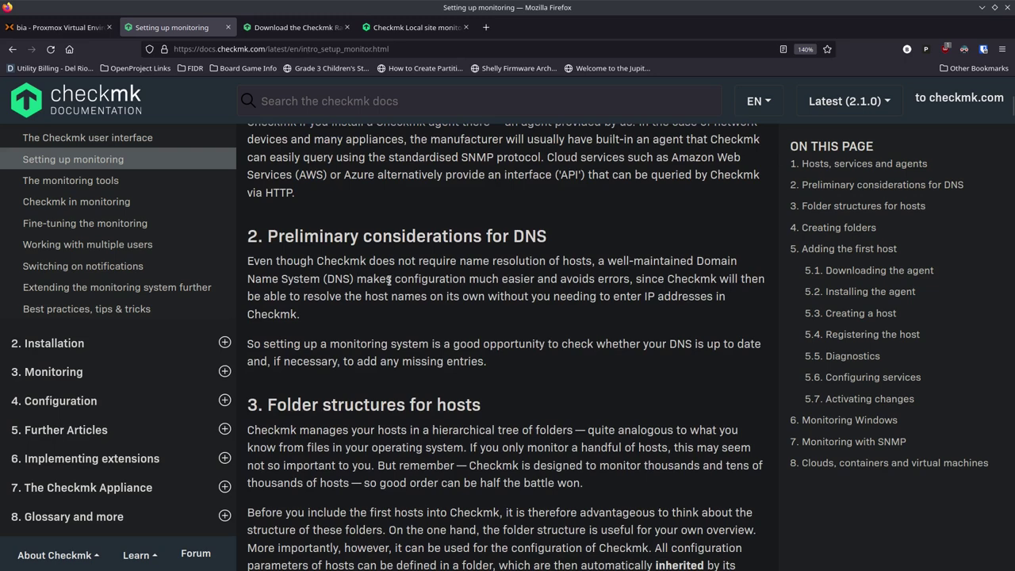
{"action": "scroll", "coordinate": [435, 272], "scroll_direction": "up", "scroll_amount": 2}
{"action": "scroll", "coordinate": [433, 273], "scroll_direction": "up", "scroll_amount": 1}
{"action": "scroll", "coordinate": [436, 270], "scroll_direction": "up", "scroll_amount": 1}
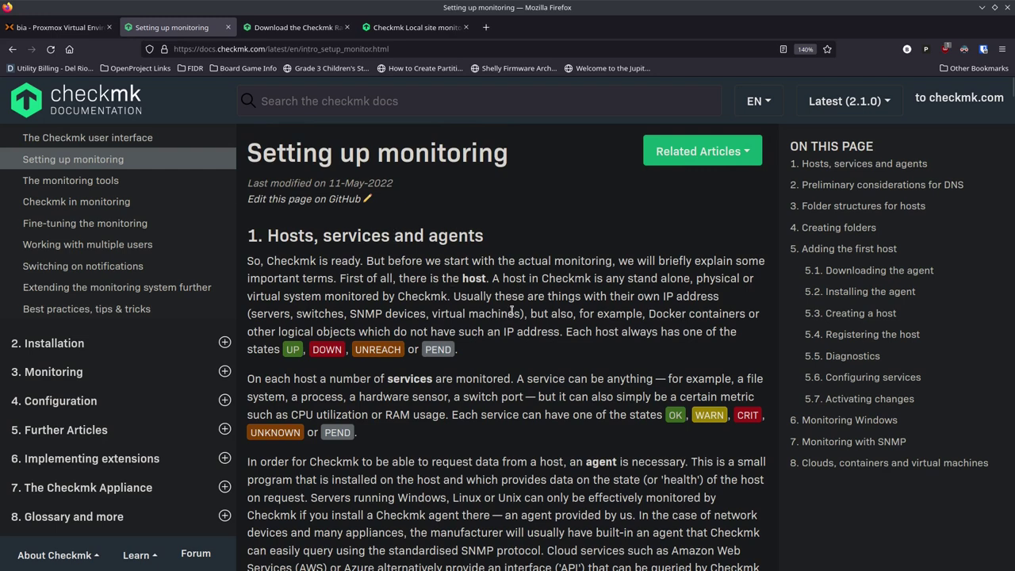
Read the Setting up monitoring article's sections on hosts, services and agents and on preliminary considerations for DNS
{"action": "scroll", "coordinate": [512, 310], "scroll_direction": "down", "scroll_amount": 2}
{"action": "scroll", "coordinate": [504, 311], "scroll_direction": "down", "scroll_amount": 4}
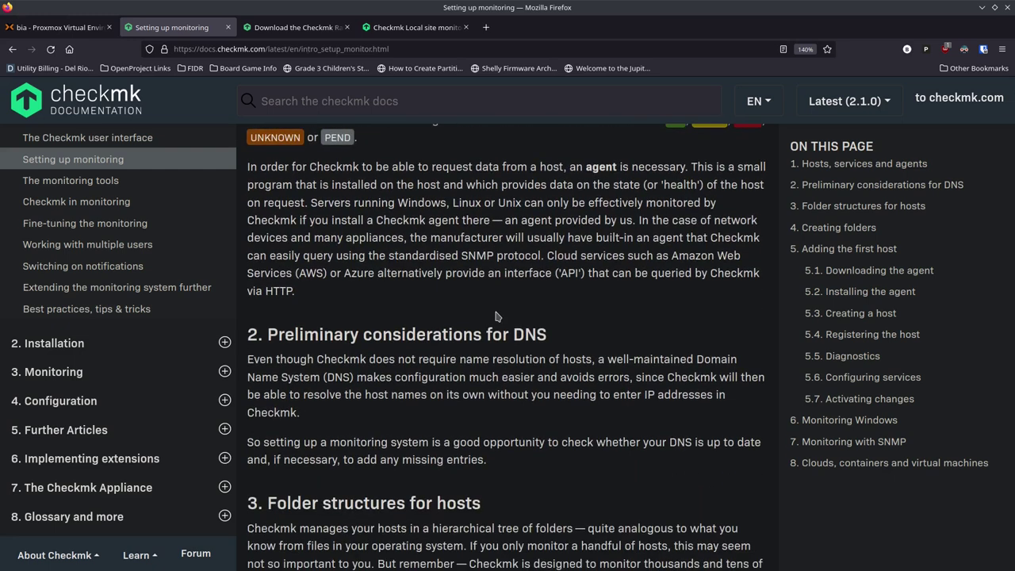
{"action": "scroll", "coordinate": [496, 317], "scroll_direction": "down", "scroll_amount": 2}
{"action": "scroll", "coordinate": [496, 317], "scroll_direction": "down", "scroll_amount": 2}
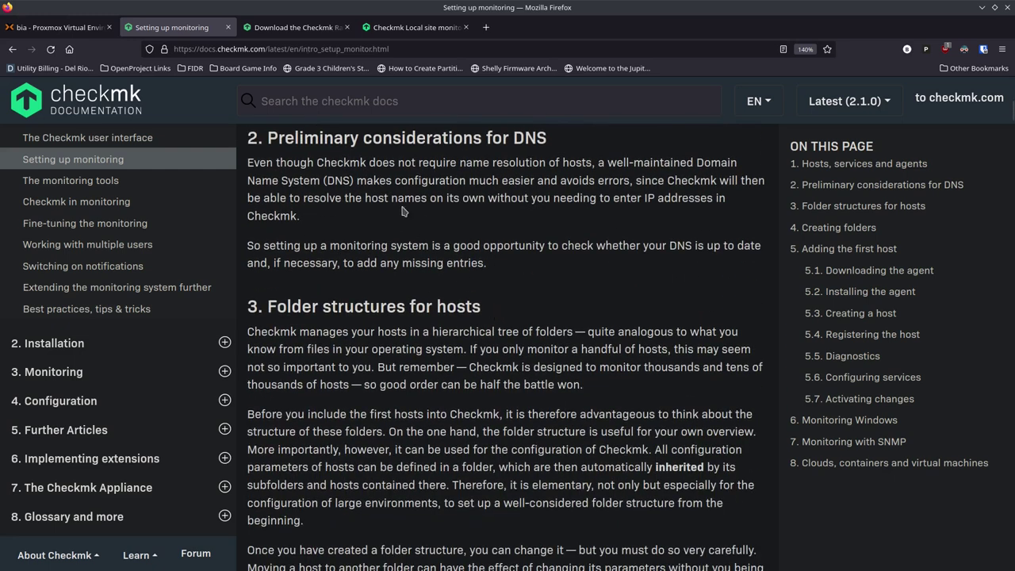
Return to the Checkmk site, bring up its Setup options, and enlarge the page to 150% to review them
{"action": "left_click", "coordinate": [381, 29]}
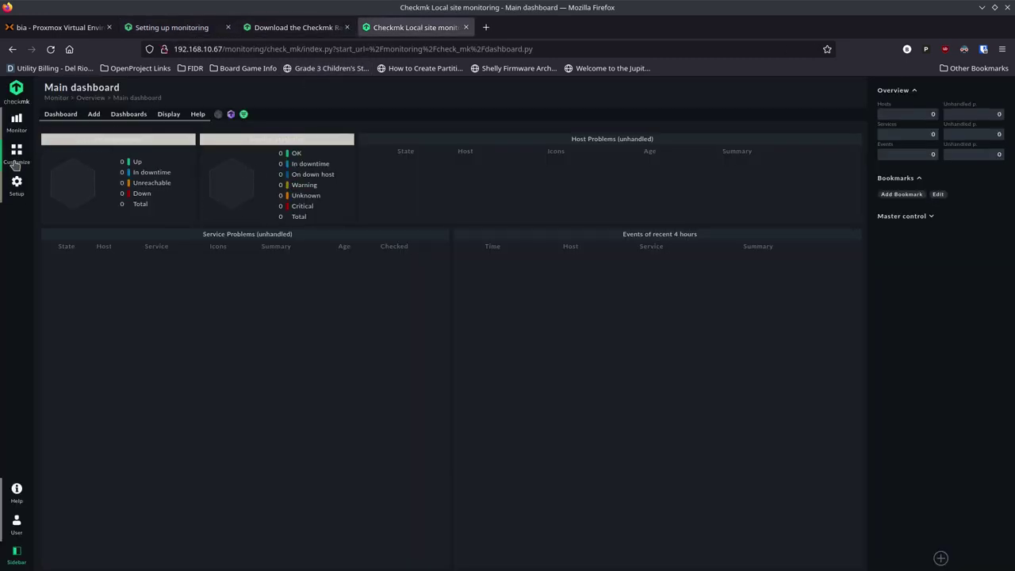
{"action": "left_click", "coordinate": [16, 187]}
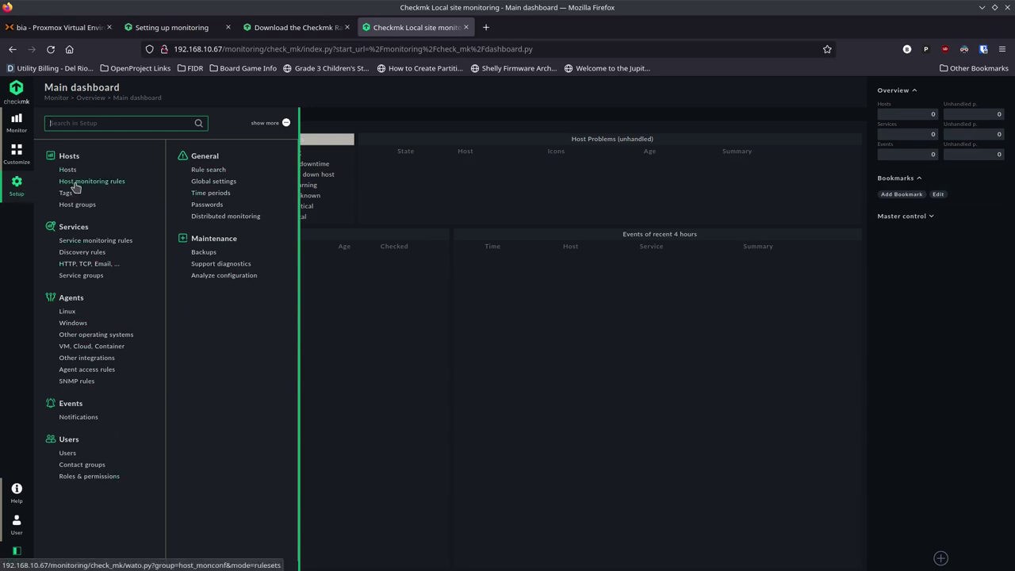
{"action": "key", "text": "ctrl+plus"}
{"action": "key", "text": "ctrl+plus"}
{"action": "key", "text": "ctrl+plus"}
{"action": "key", "text": "ctrl+plus"}
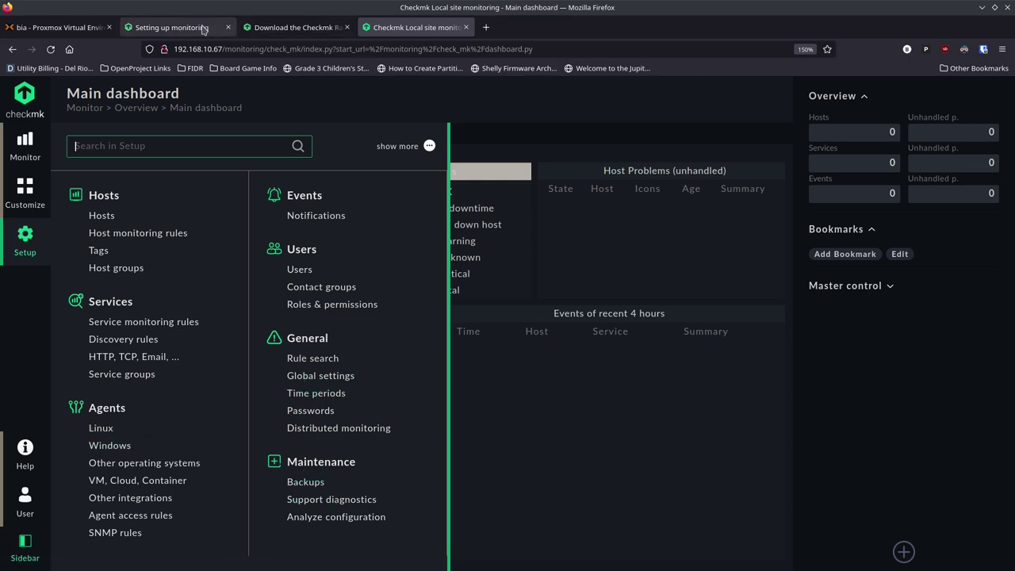
Return to the Setting up monitoring article and read its section on folder structures for hosts
{"action": "left_click", "coordinate": [175, 29]}
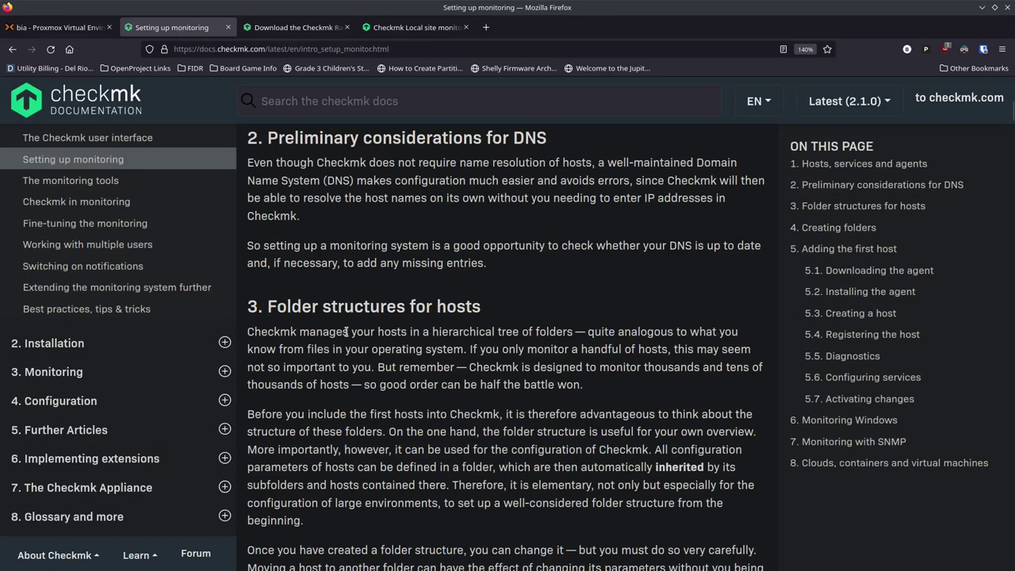
{"action": "scroll", "coordinate": [347, 331], "scroll_direction": "down", "scroll_amount": 2}
{"action": "scroll", "coordinate": [347, 331], "scroll_direction": "up", "scroll_amount": 2}
{"action": "scroll", "coordinate": [398, 352], "scroll_direction": "down", "scroll_amount": 2}
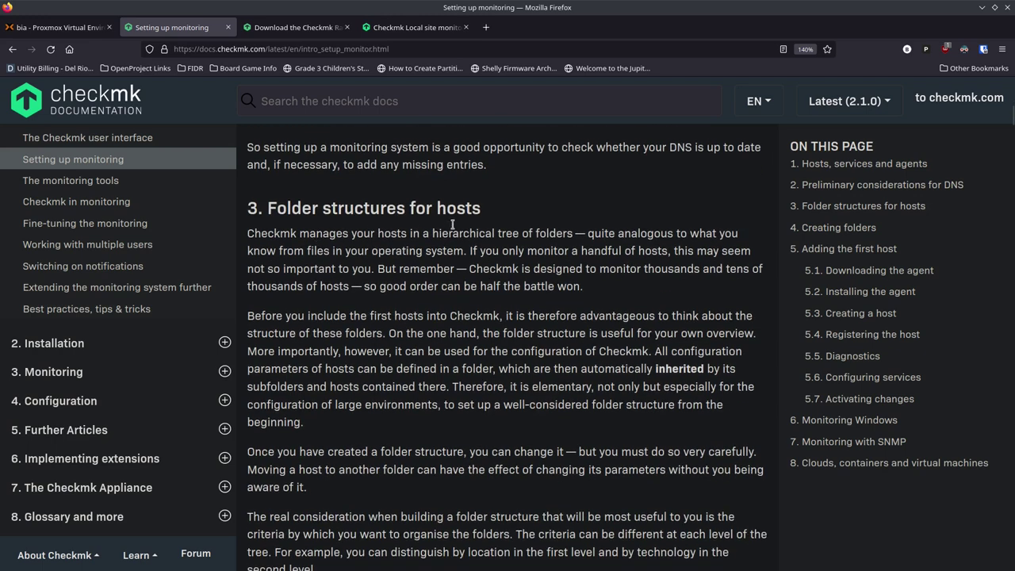
{"action": "scroll", "coordinate": [454, 287], "scroll_direction": "down", "scroll_amount": 2}
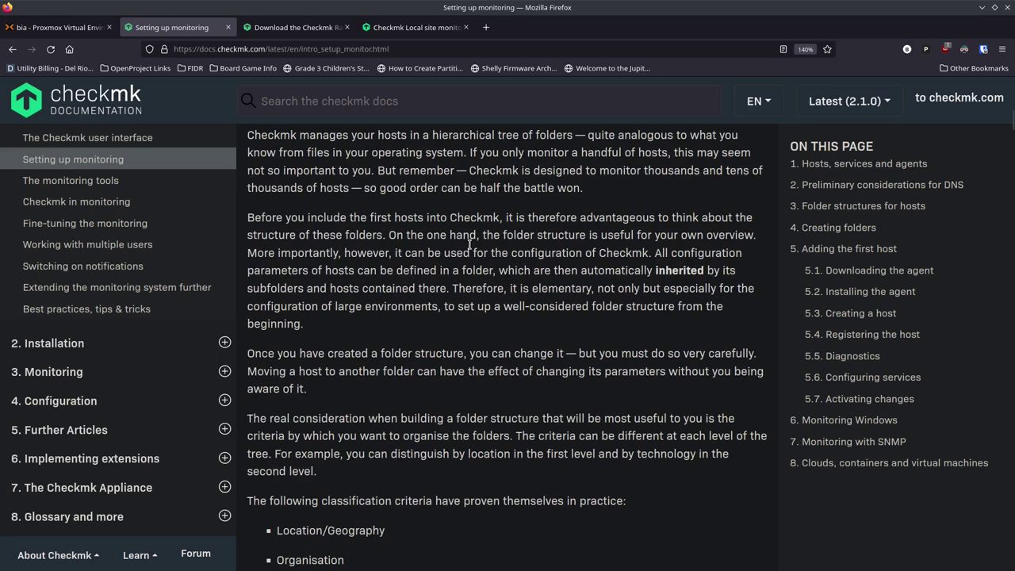
In the Checkmk site's host setup, create a folder titled Linux with Checkmk agent / API integrations set to "API integrations if configured, else Checkmk agent"
{"action": "left_click", "coordinate": [425, 30]}
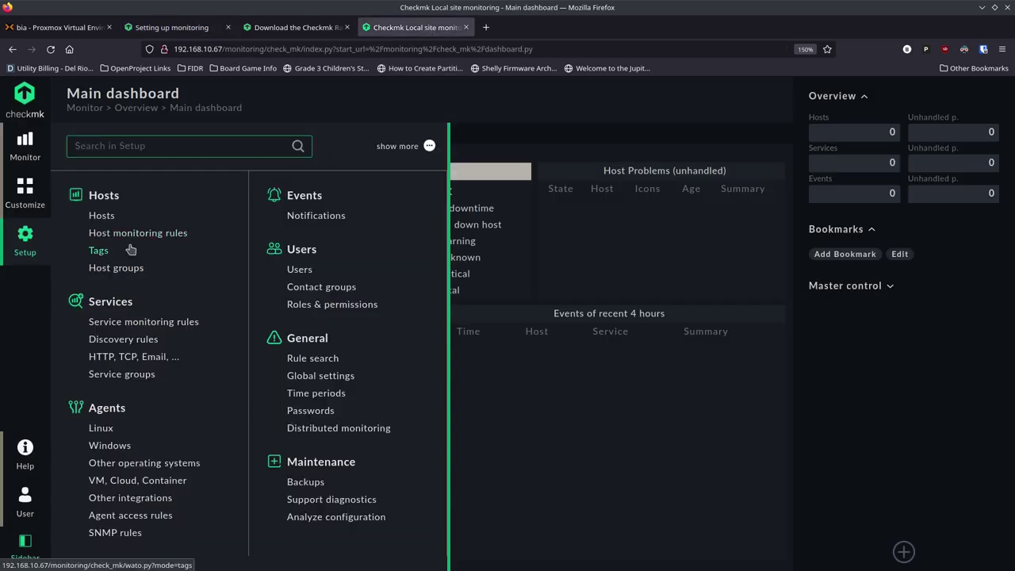
{"action": "left_click", "coordinate": [98, 219]}
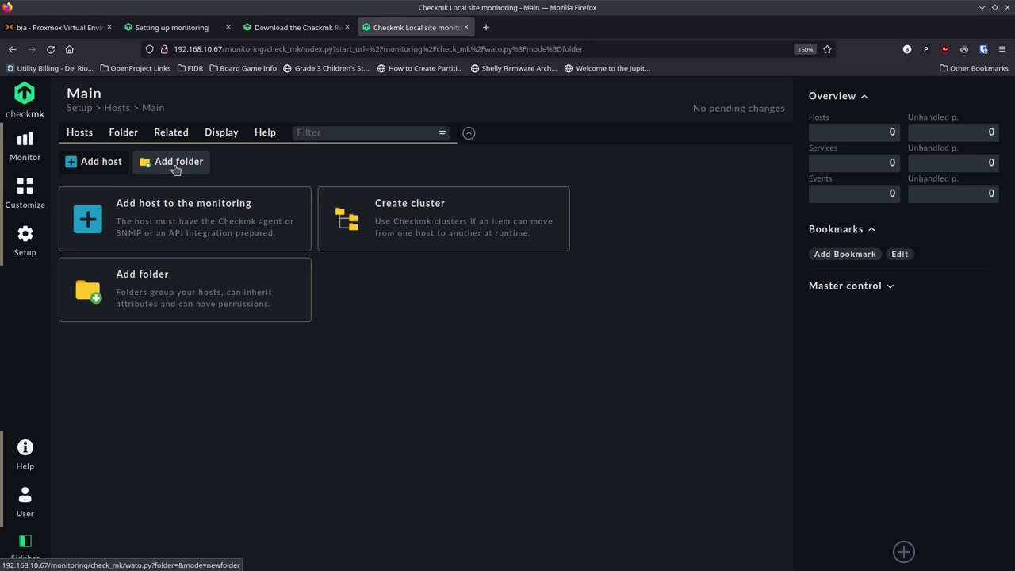
{"action": "scroll", "coordinate": [175, 169], "scroll_direction": "up", "scroll_amount": 3}
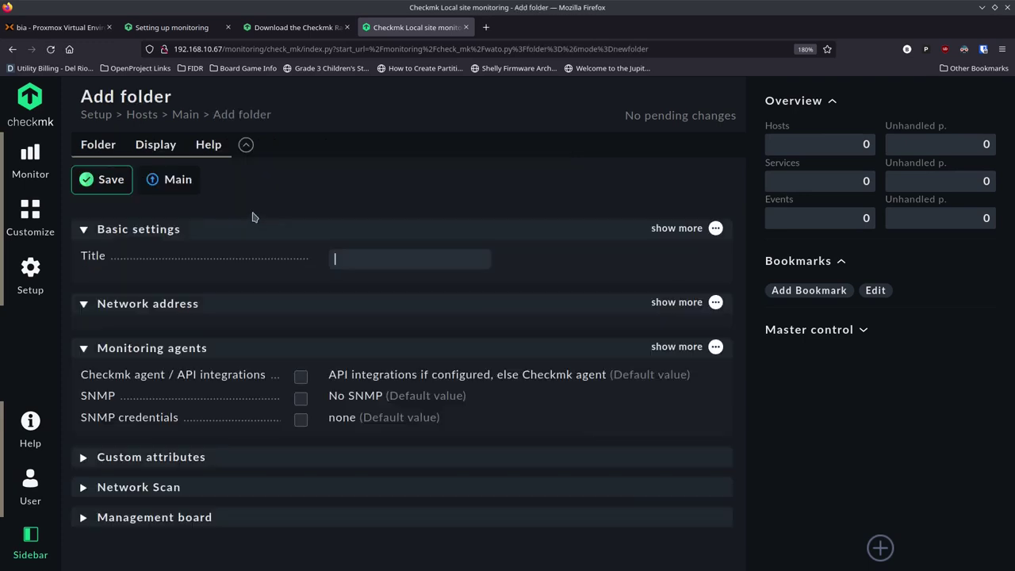
{"action": "left_click", "coordinate": [360, 265]}
{"action": "type", "text": "Linux"}
{"action": "left_click", "coordinate": [300, 379]}
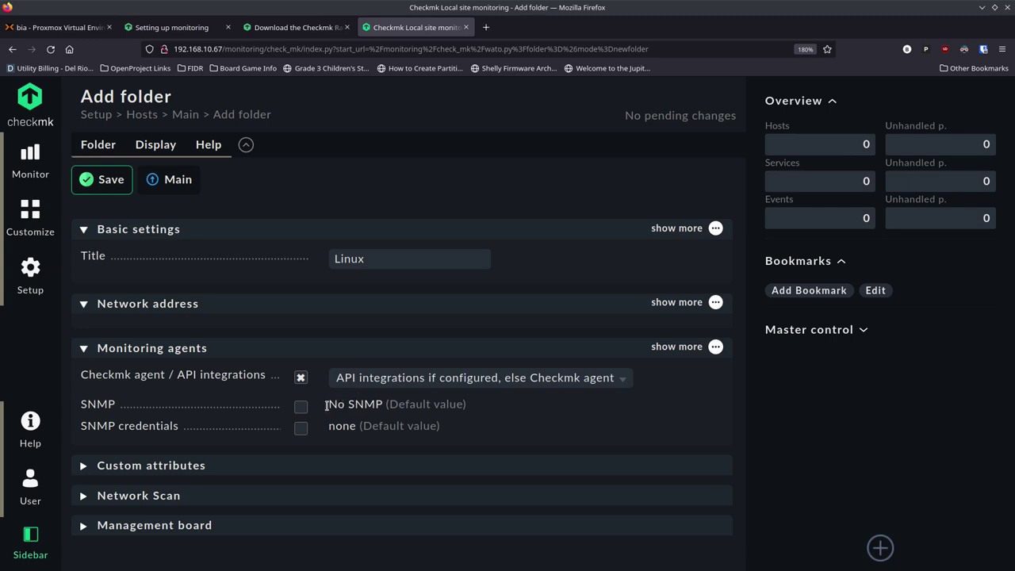
{"action": "left_click", "coordinate": [111, 180]}
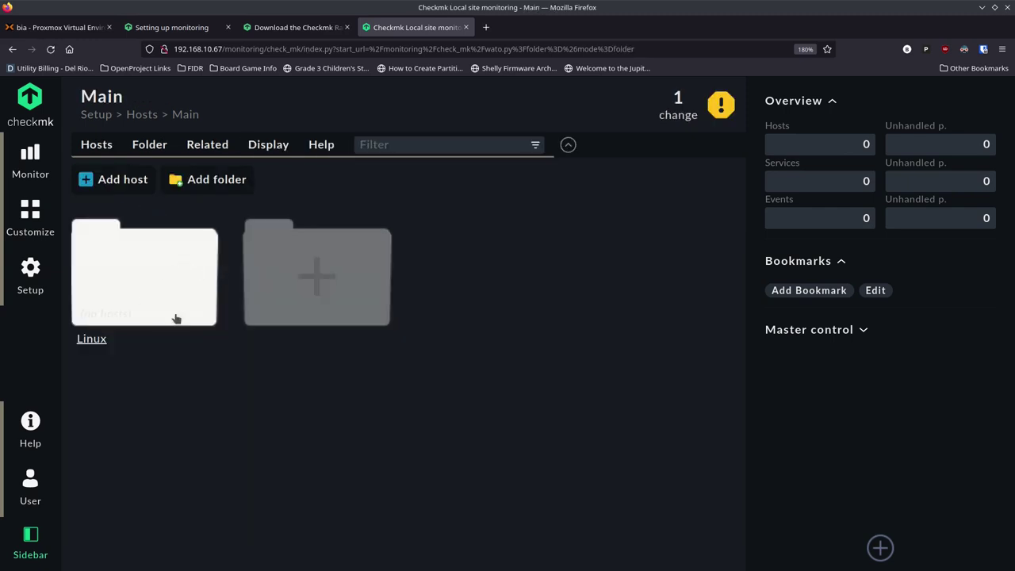
Create a host folder titled Windows with Checkmk agent / API integrations set to "API integrations if configured, else Checkmk agent"
{"action": "left_click", "coordinate": [308, 286]}
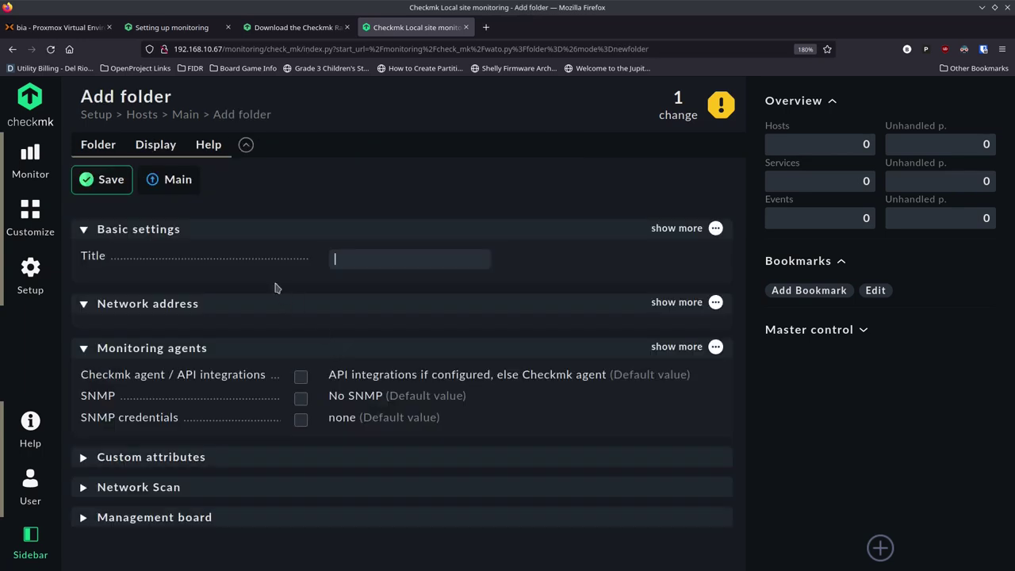
{"action": "left_click", "coordinate": [405, 264]}
{"action": "type", "text": "Win"}
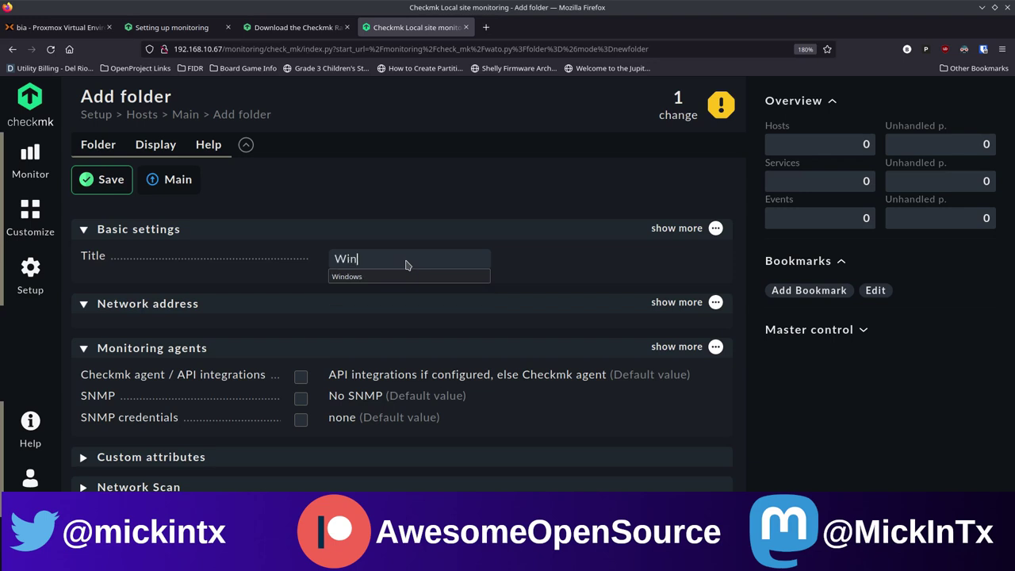
{"action": "type", "text": "dows"}
{"action": "left_click", "coordinate": [557, 277]}
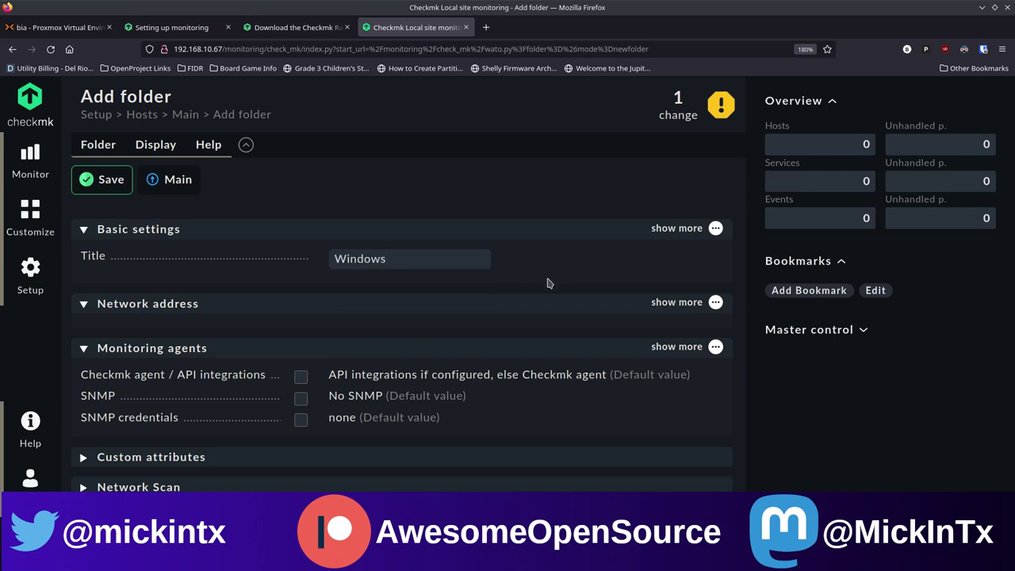
{"action": "left_click", "coordinate": [300, 378]}
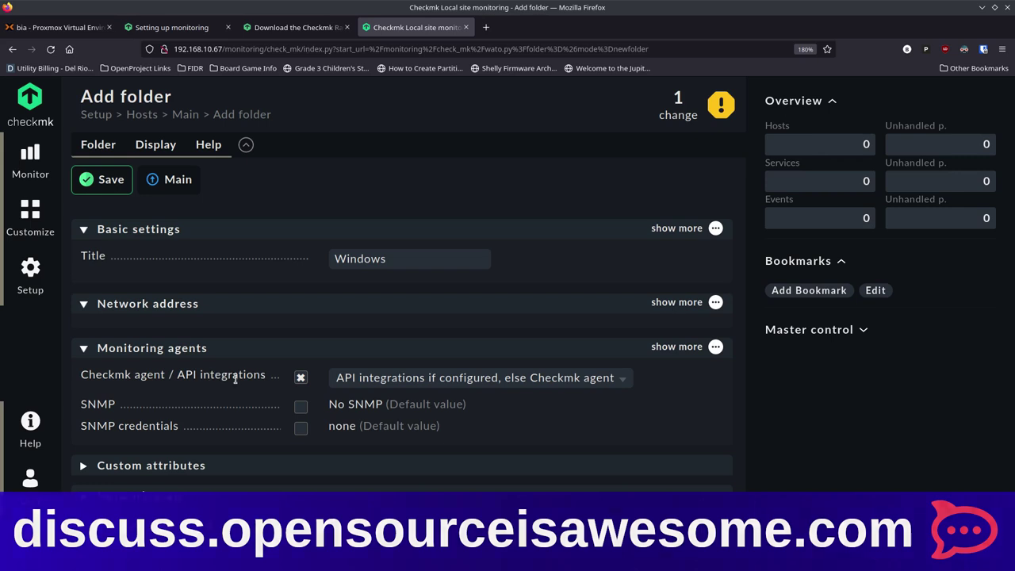
{"action": "left_click", "coordinate": [112, 193]}
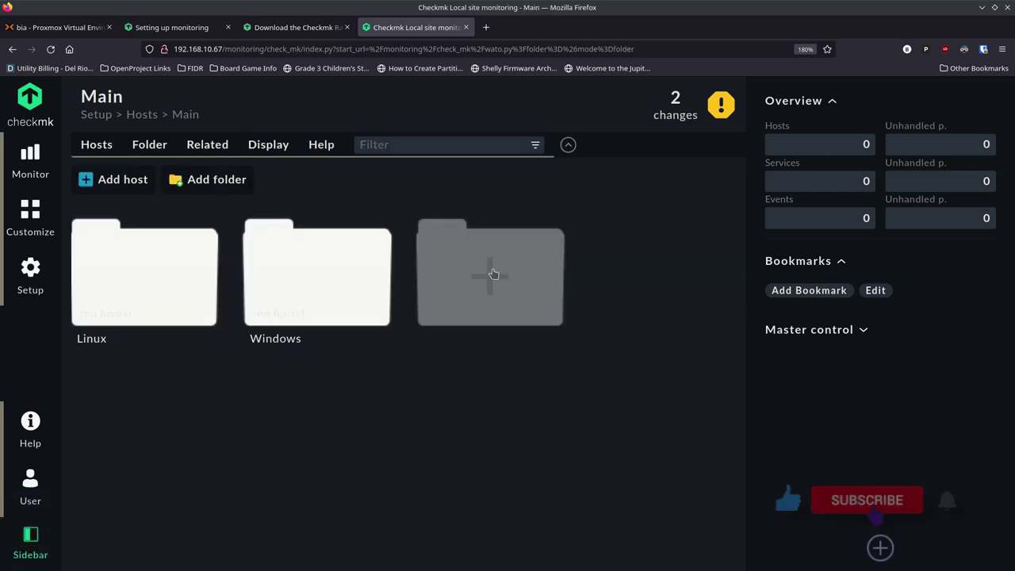
Create a host folder titled Network with its SNMP attribute enabled, and save it
{"action": "left_click", "coordinate": [493, 274]}
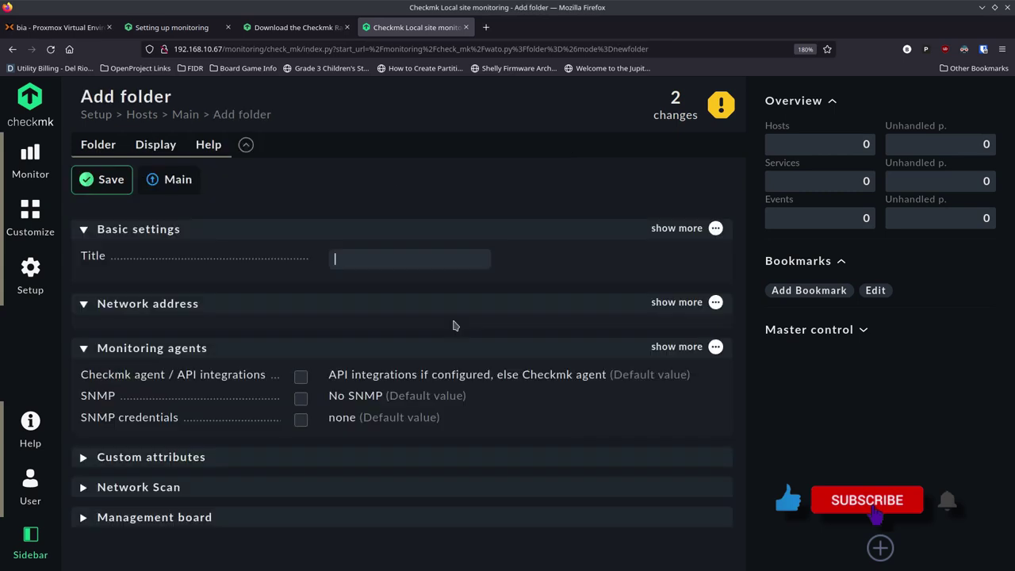
{"action": "type", "text": "Network"}
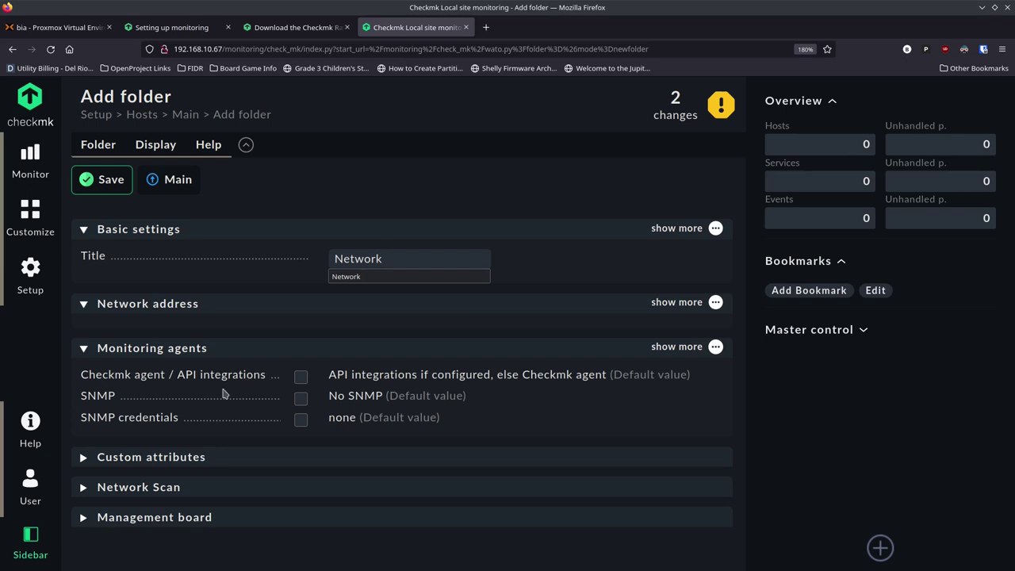
{"action": "left_click", "coordinate": [305, 398]}
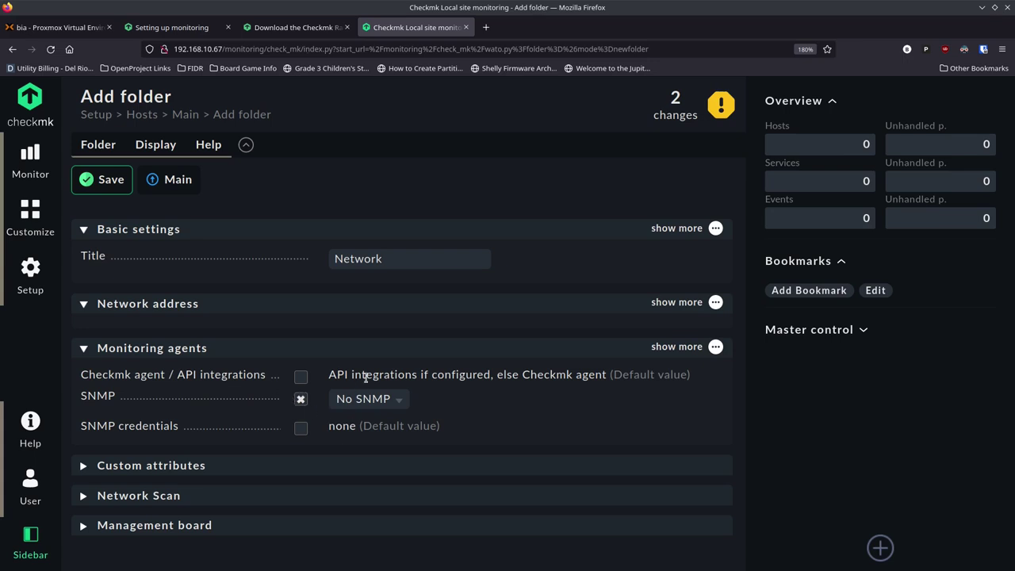
{"action": "left_click", "coordinate": [105, 179]}
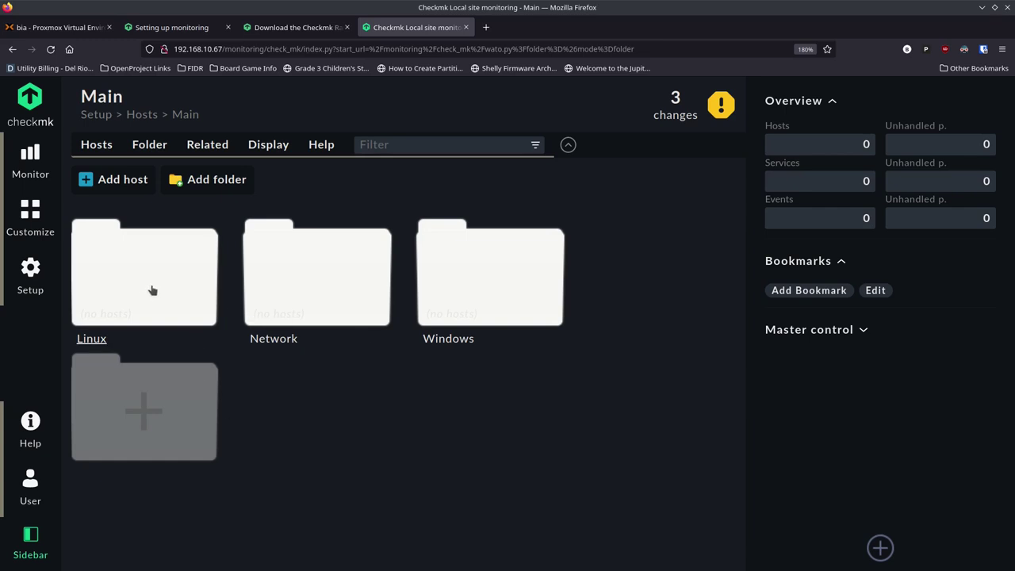
Open the Linux agent files from the site's setup and look through the available packages and scripts
{"action": "left_click", "coordinate": [27, 270]}
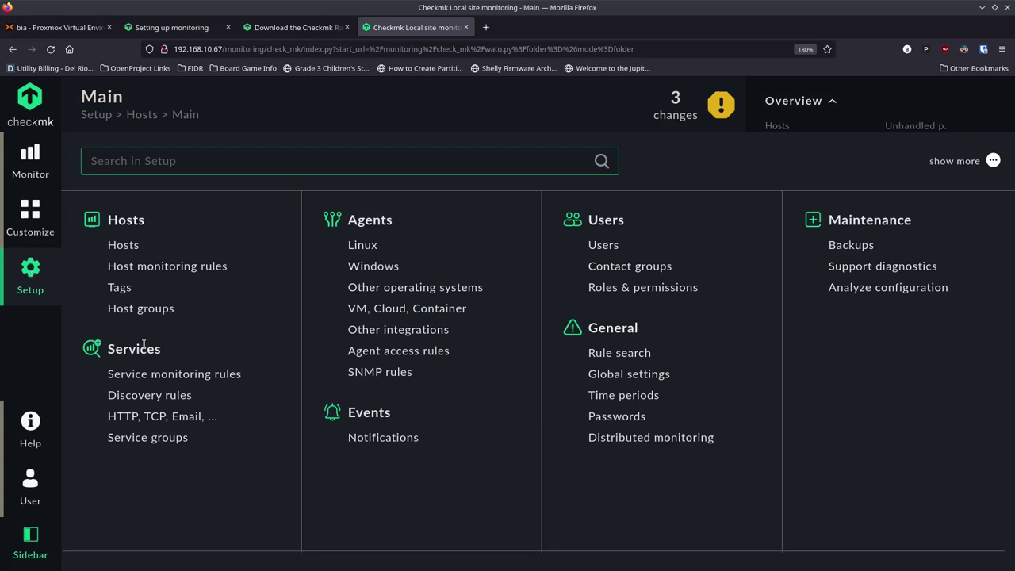
{"action": "left_click", "coordinate": [41, 272]}
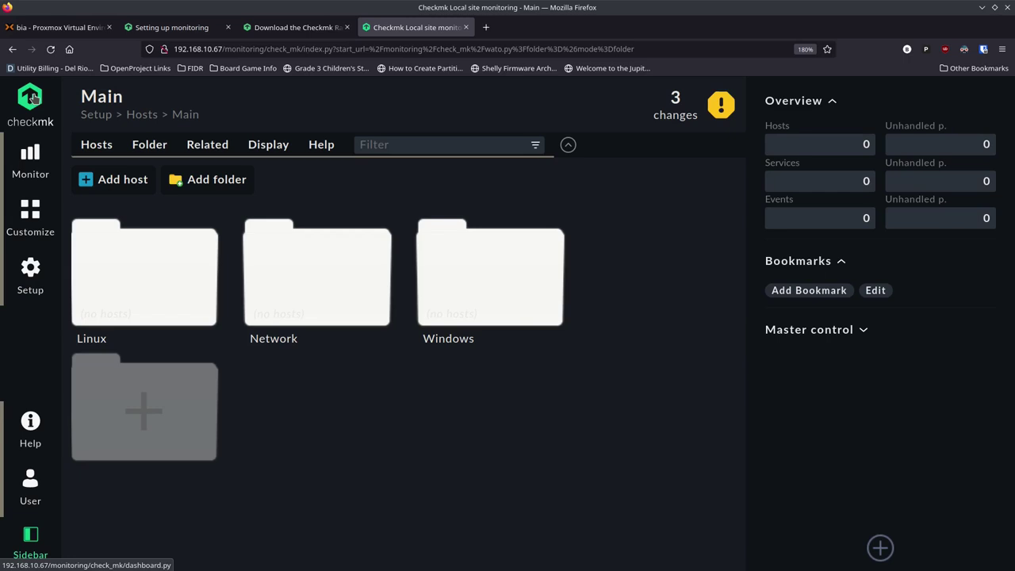
{"action": "left_click", "coordinate": [36, 276]}
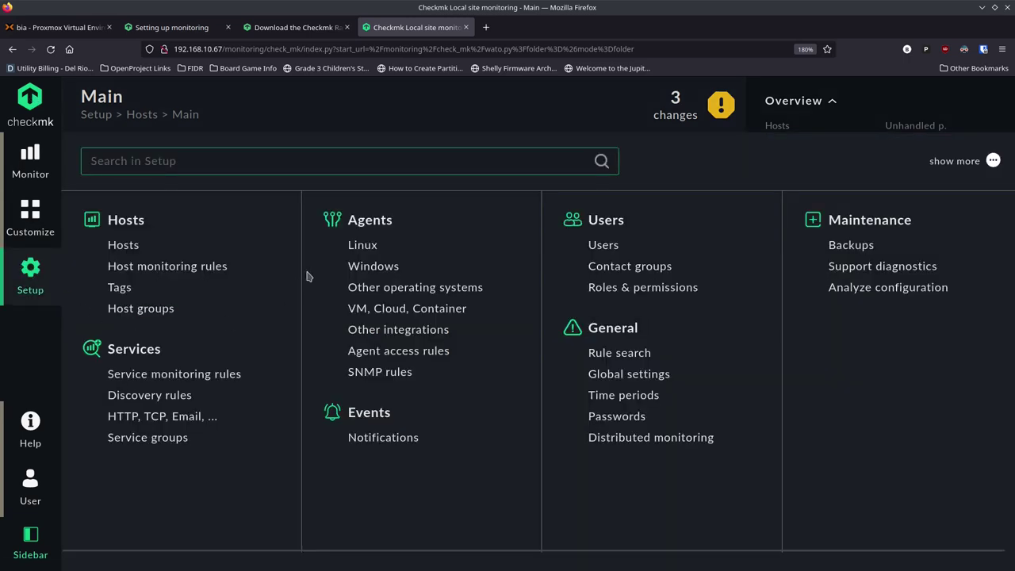
{"action": "left_click", "coordinate": [368, 247]}
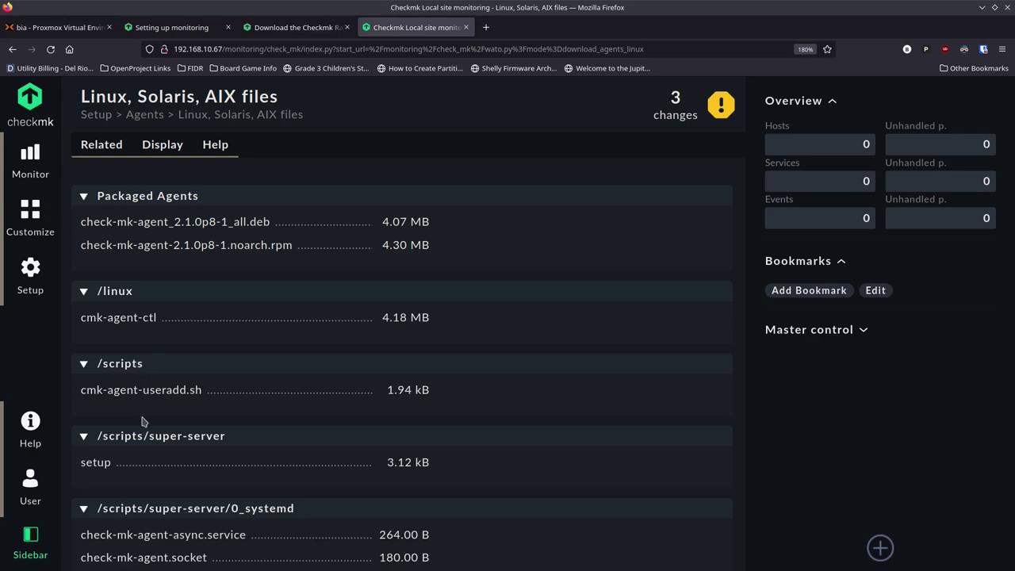
{"action": "scroll", "coordinate": [198, 492], "scroll_direction": "down", "scroll_amount": 5}
{"action": "scroll", "coordinate": [187, 467], "scroll_direction": "down", "scroll_amount": 15}
{"action": "scroll", "coordinate": [191, 442], "scroll_direction": "down", "scroll_amount": 12}
{"action": "scroll", "coordinate": [194, 438], "scroll_direction": "up", "scroll_amount": 12}
{"action": "scroll", "coordinate": [197, 437], "scroll_direction": "up", "scroll_amount": 20}
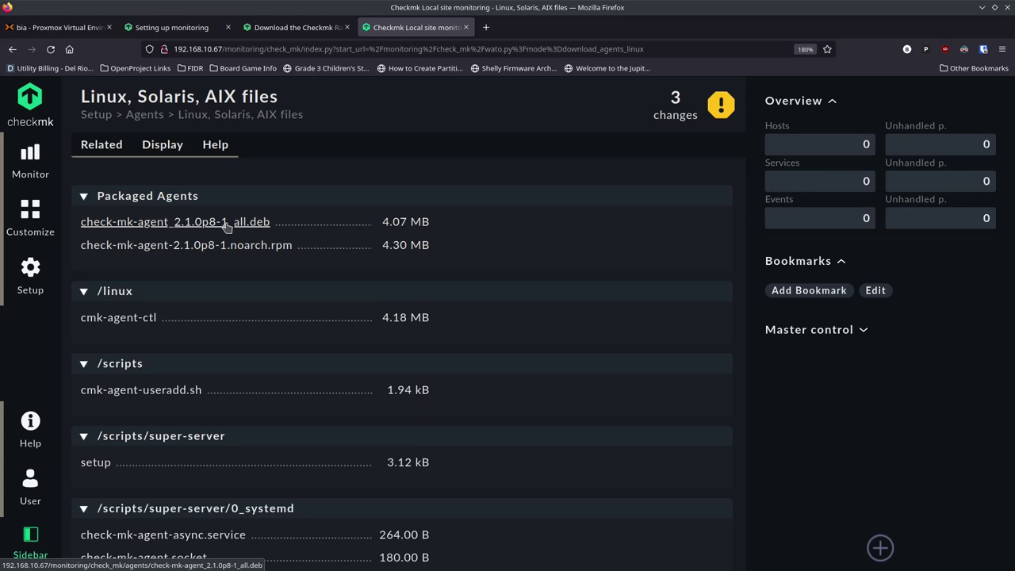
Copy the link to check-mk-agent_2.1.0p8-1_all.deb, download it with wget in the Konsole session on the server, and list the directory
{"action": "right_click", "coordinate": [230, 226]}
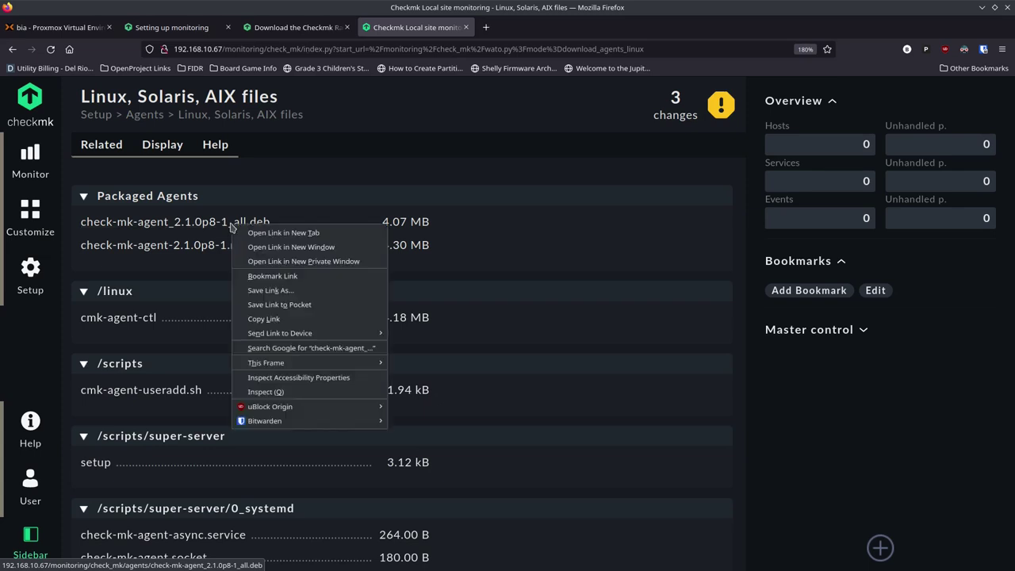
{"action": "left_click", "coordinate": [266, 319]}
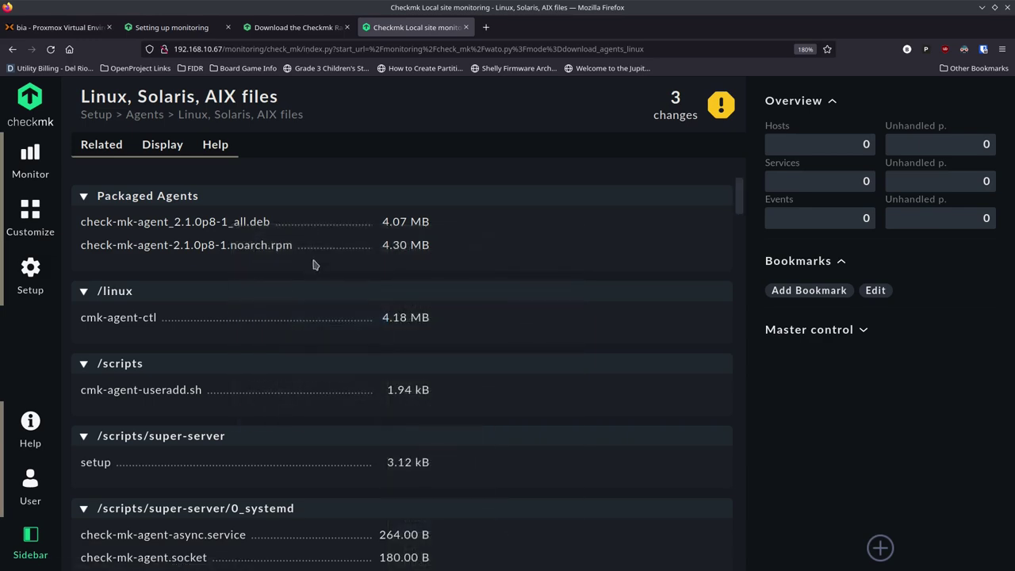
{"action": "key", "text": "alt+Tab"}
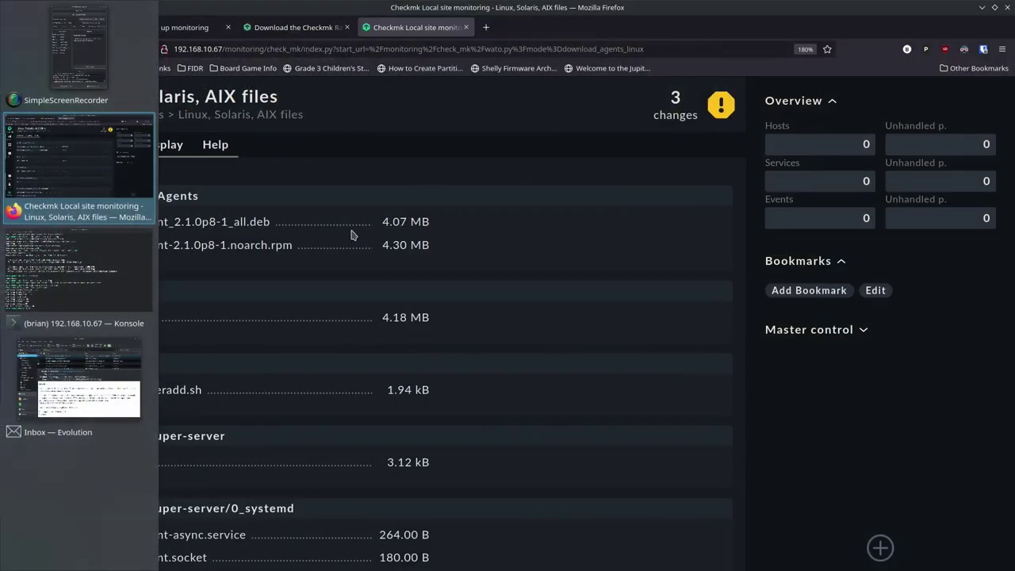
{"action": "key", "text": "alt+Tab"}
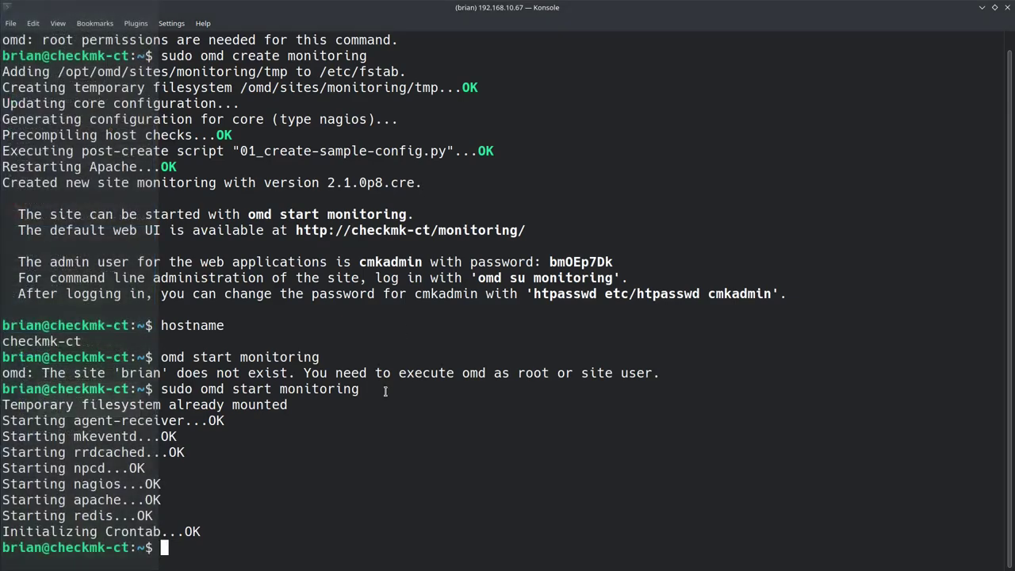
{"action": "type", "text": "wget"}
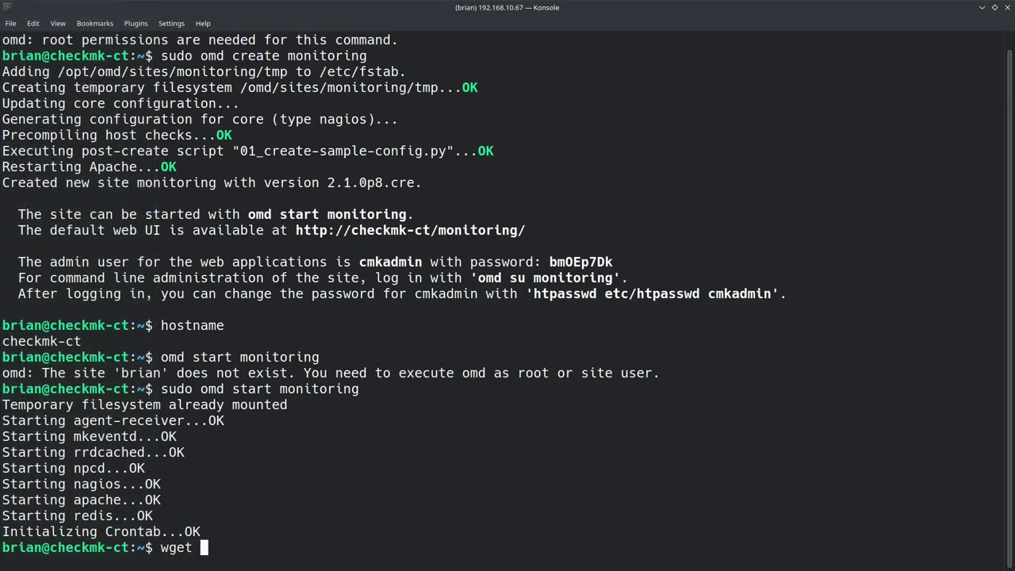
{"action": "type", "text": "http://192.168.10.67/monitoring/check_mk/agents/check-mk-agent_2.1.0p8-1_all.deb"}
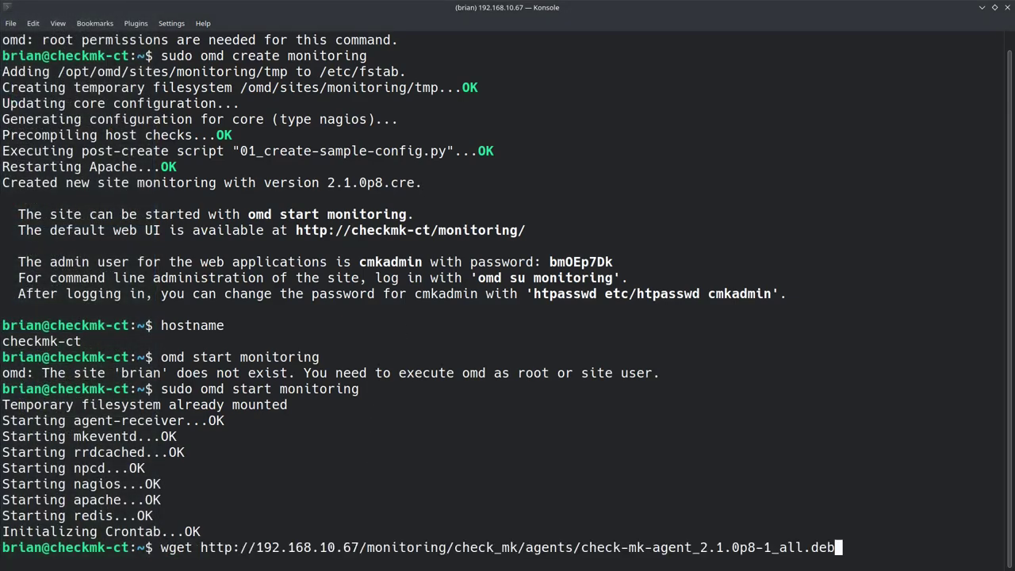
{"action": "key", "text": "Return"}
{"action": "type", "text": "ls"}
{"action": "key", "text": "Return"}
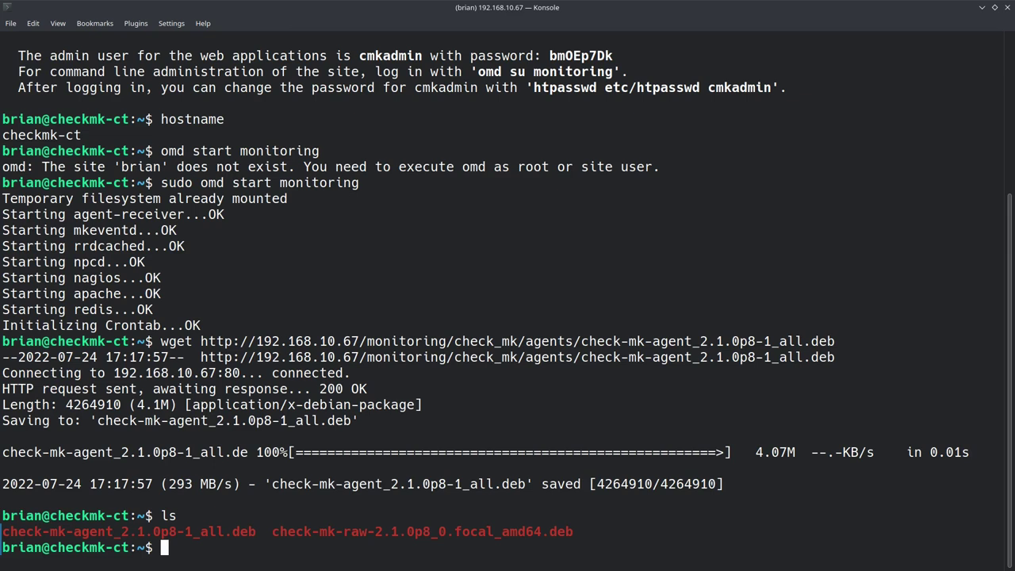
Delete check-mk-raw-2.1.0p8_0.focal_amd64.deb from the home directory and list the remaining files
{"action": "left_click_drag", "start_coordinate": [77, 531], "coordinate": [258, 533]}
{"action": "left_click", "coordinate": [249, 539]}
{"action": "type", "text": "rm check-mk-ra"}
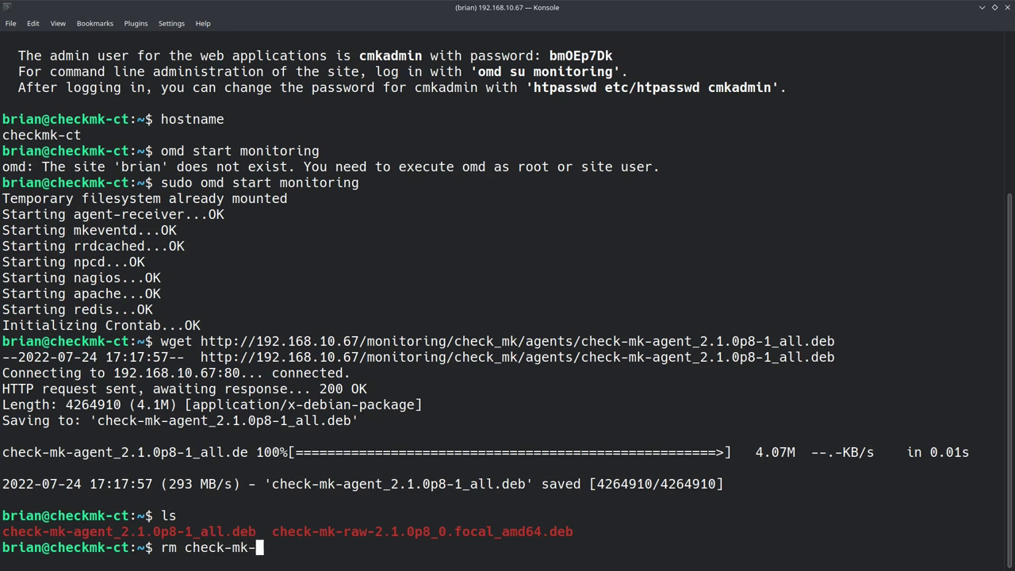
{"action": "key", "text": "Tab"}
{"action": "key", "text": "Return"}
{"action": "type", "text": "ls"}
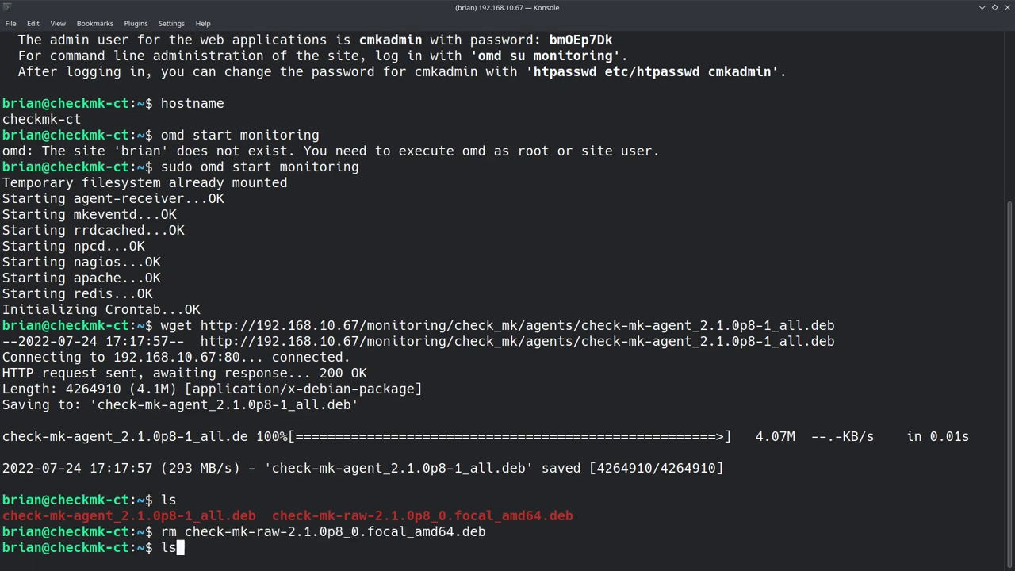
{"action": "key", "text": "Return"}
Install ./check-mk-agent_2.1.0p8-1_all.deb with sudo apt, entering the sudo password, and clear the terminal
{"action": "type", "text": "udo ap"}
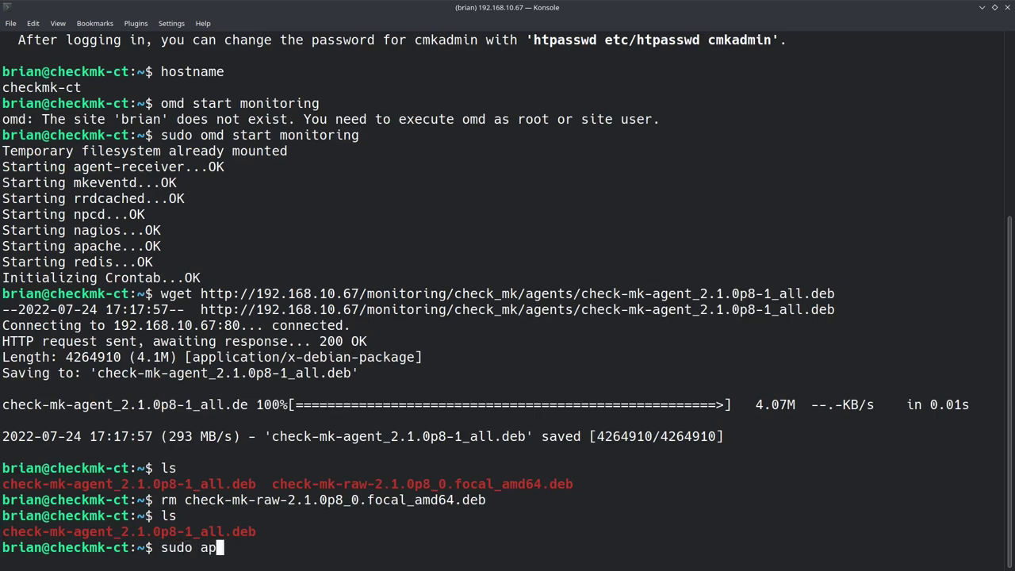
{"action": "type", "text": "t install ./ch"}
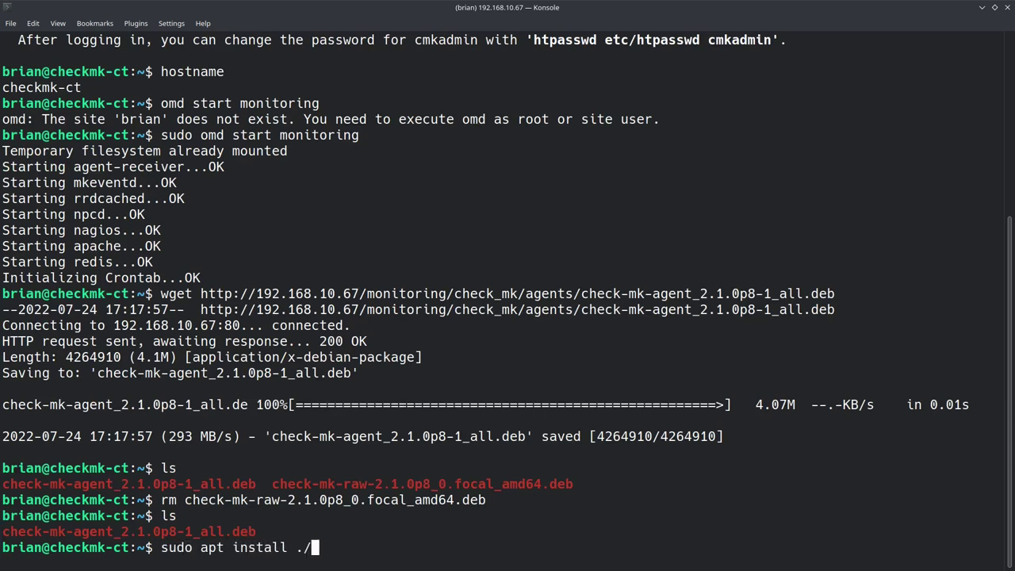
{"action": "key", "text": "Tab"}
{"action": "key", "text": "Return"}
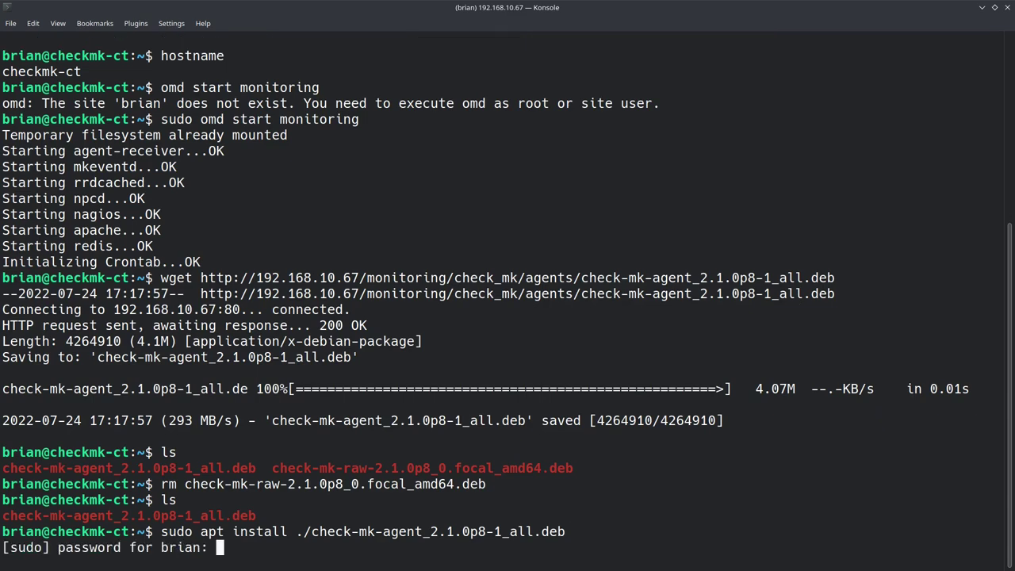
{"action": "key", "text": "Return"}
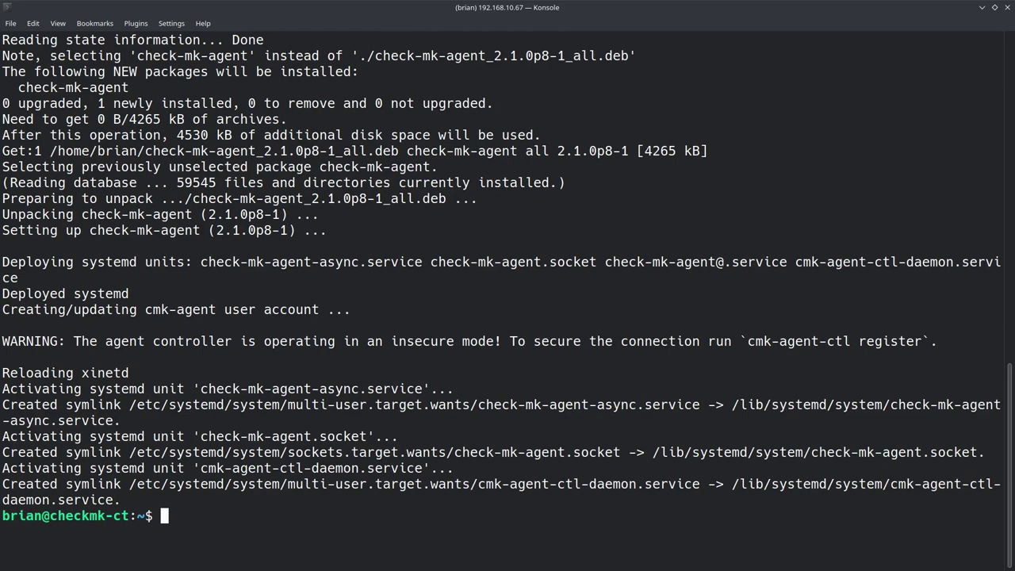
{"action": "key", "text": "ctrl+l"}
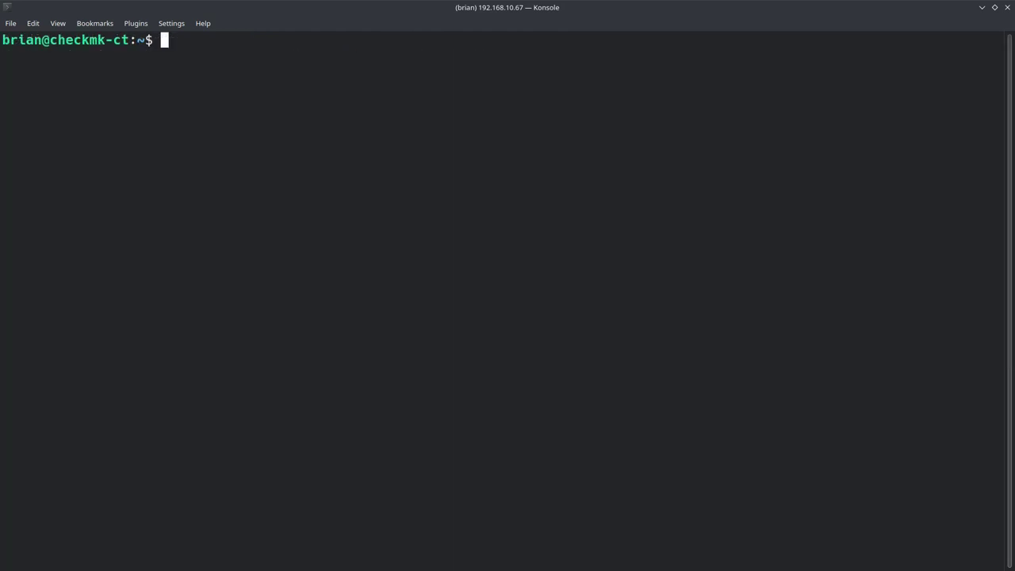
Check the systemctl status of check-mk-agent.socket with sudo, examine its active state, and clear the terminal
{"action": "type", "text": "sudo syte"}
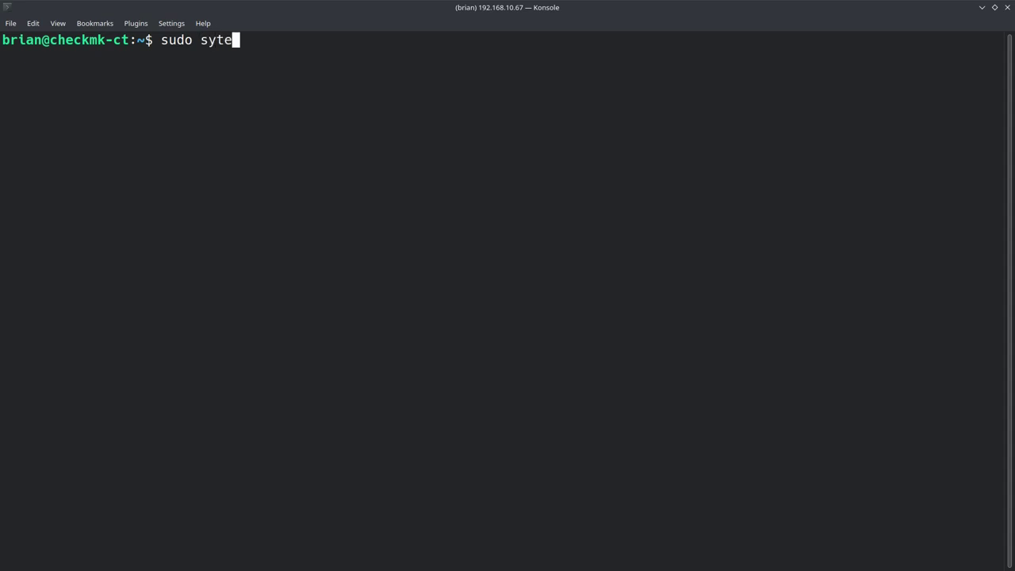
{"action": "key", "text": "BackSpace"}
{"action": "key", "text": "BackSpace"}
{"action": "type", "text": "stemctl status check-mk-"}
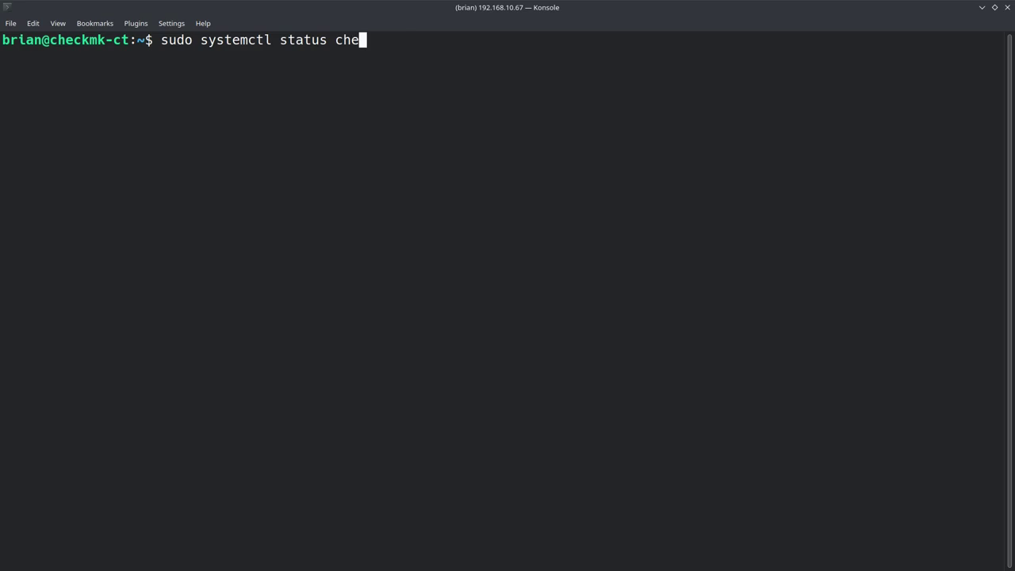
{"action": "key", "text": "BackSpace"}
{"action": "type", "text": "-agent.socket"}
{"action": "key", "text": "Return"}
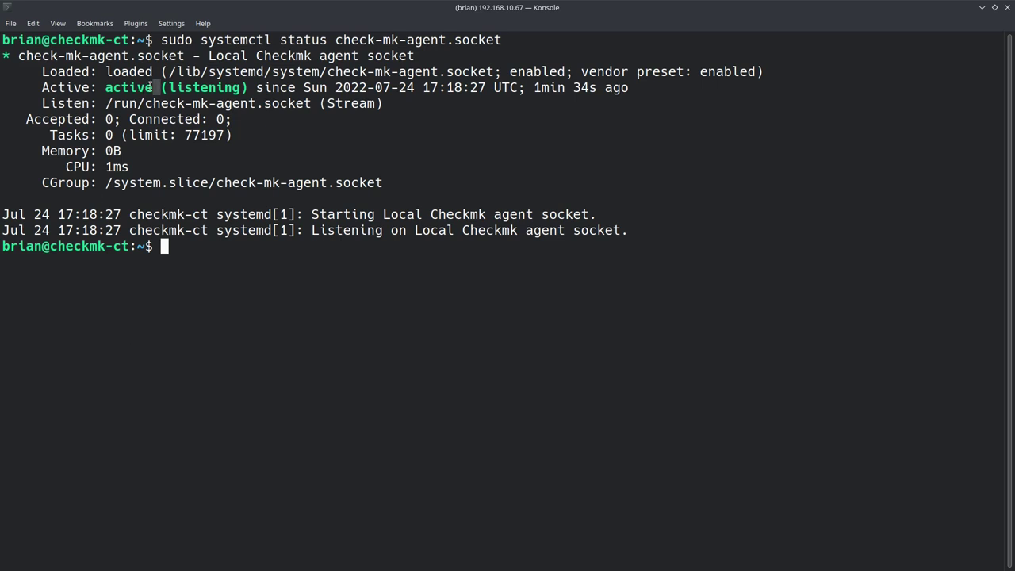
{"action": "left_click_drag", "start_coordinate": [157, 87], "coordinate": [106, 87]}
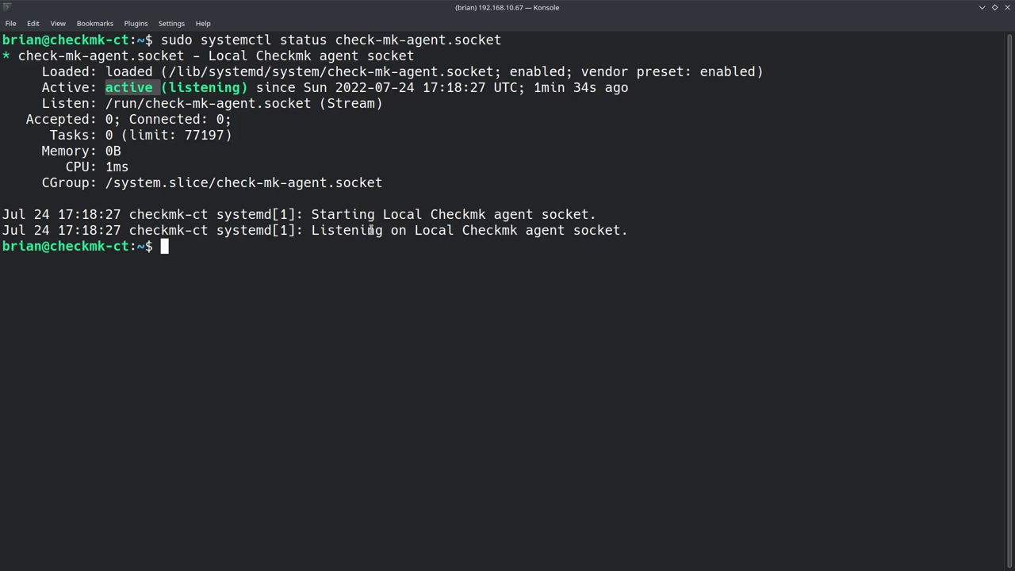
{"action": "left_click", "coordinate": [357, 263]}
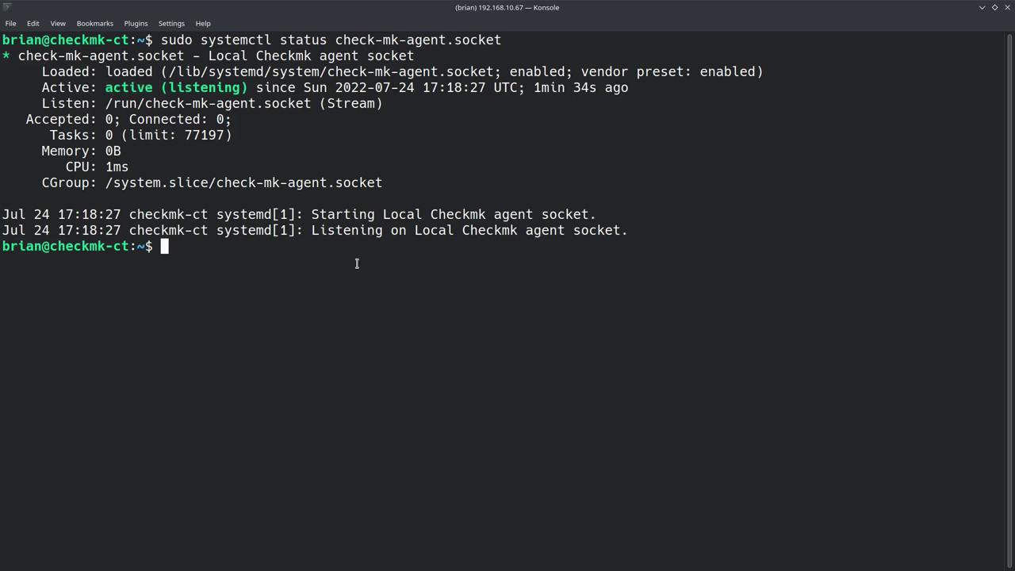
{"action": "type", "text": "clear"}
{"action": "key", "text": "Return"}
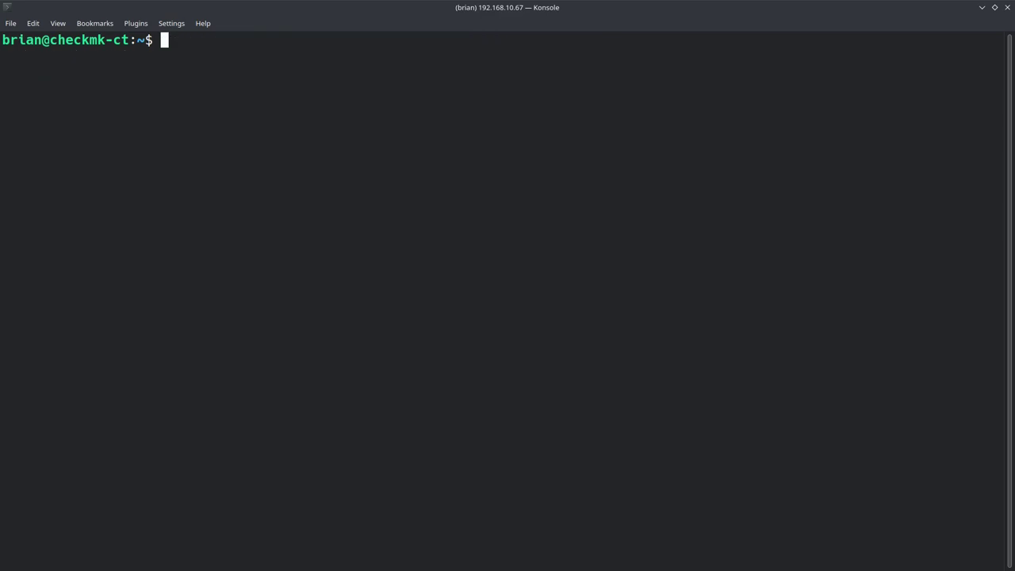
Switch to Firefox and open the form for adding a new host inside the Linux host folder
{"action": "key", "text": "alt+Tab"}
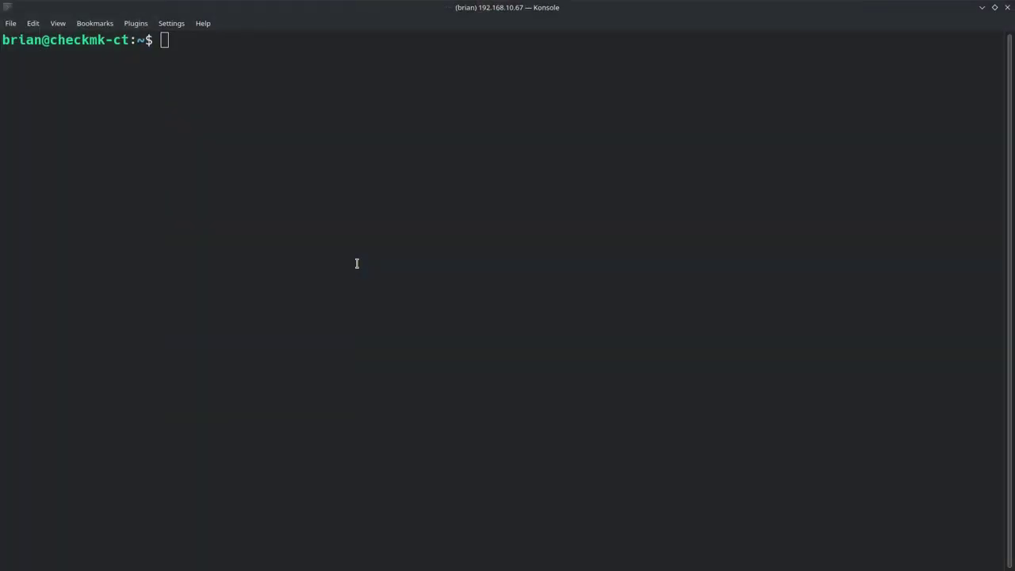
{"action": "key", "text": "alt+Tab"}
{"action": "key", "text": "alt+Tab"}
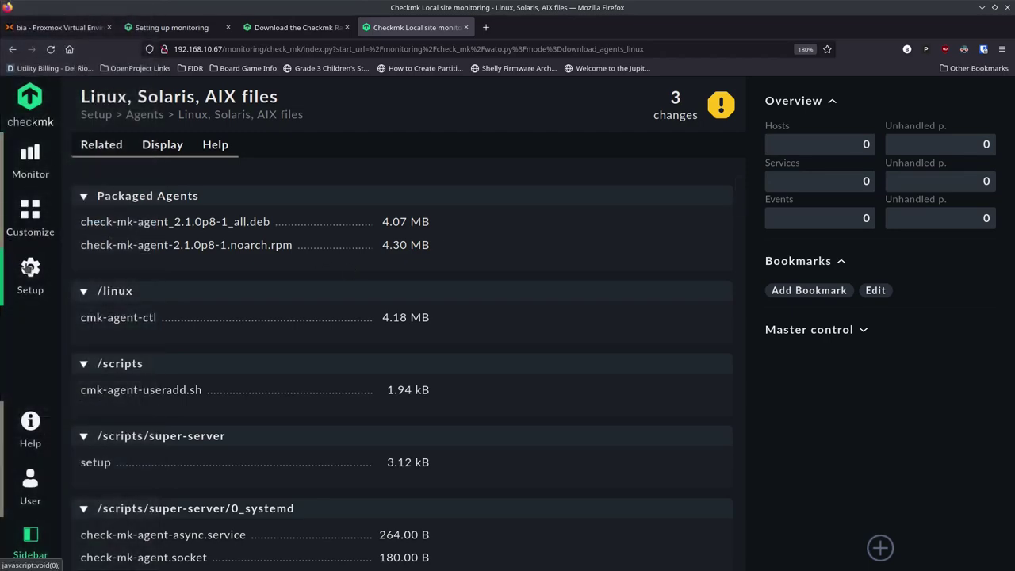
{"action": "left_click", "coordinate": [30, 269]}
{"action": "left_click", "coordinate": [119, 245]}
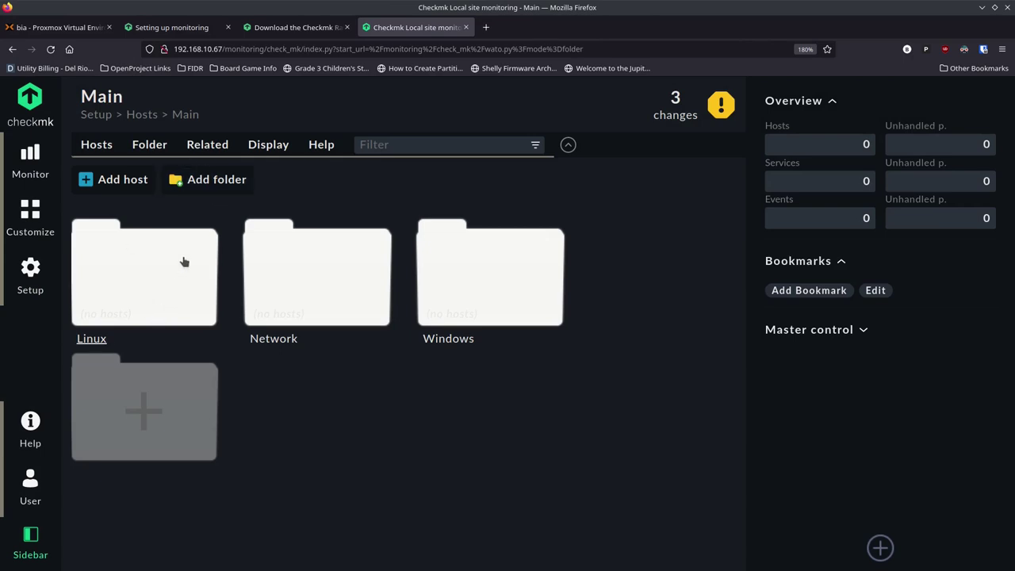
{"action": "left_click", "coordinate": [40, 114]}
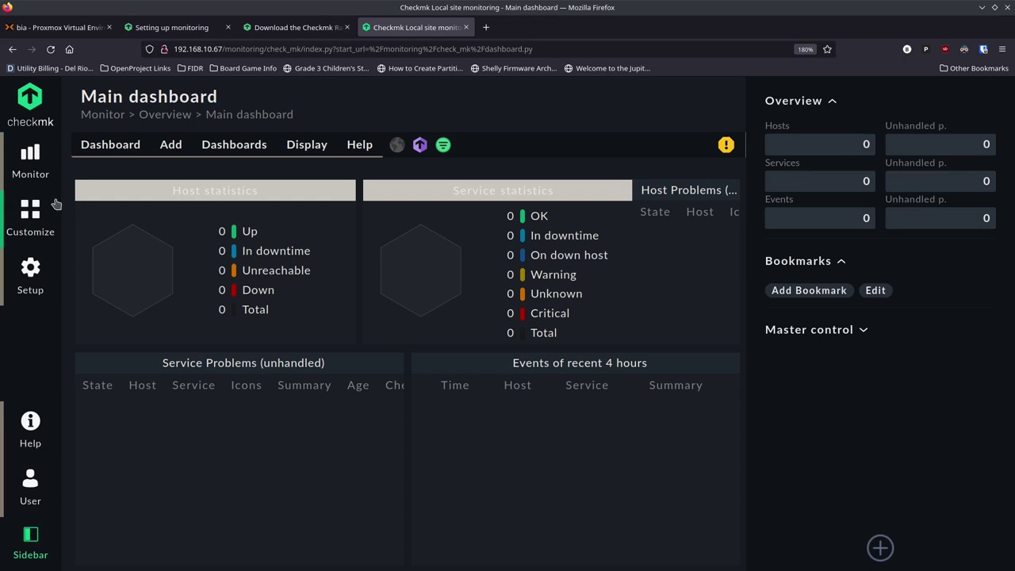
{"action": "left_click", "coordinate": [28, 273]}
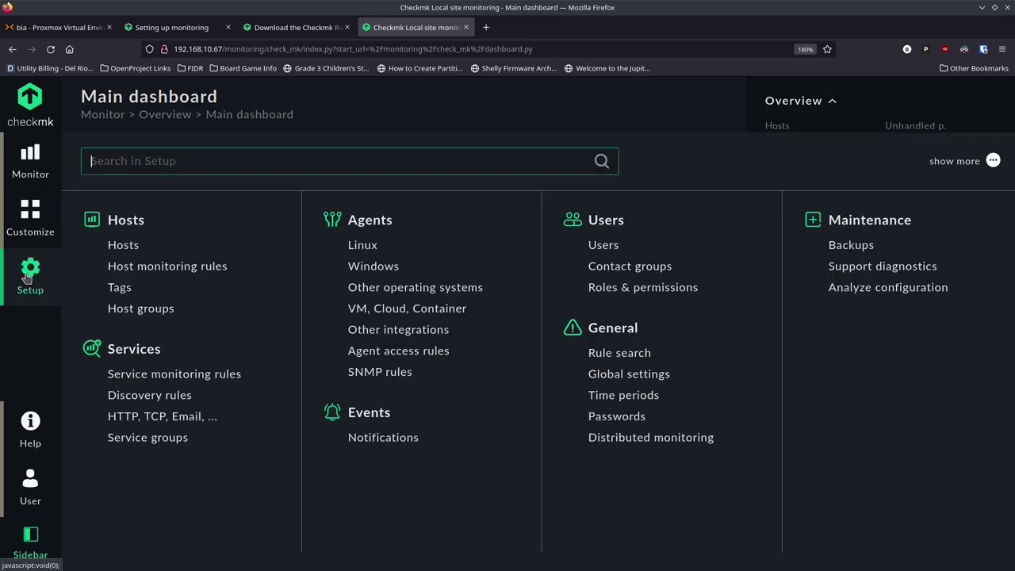
{"action": "left_click", "coordinate": [124, 246]}
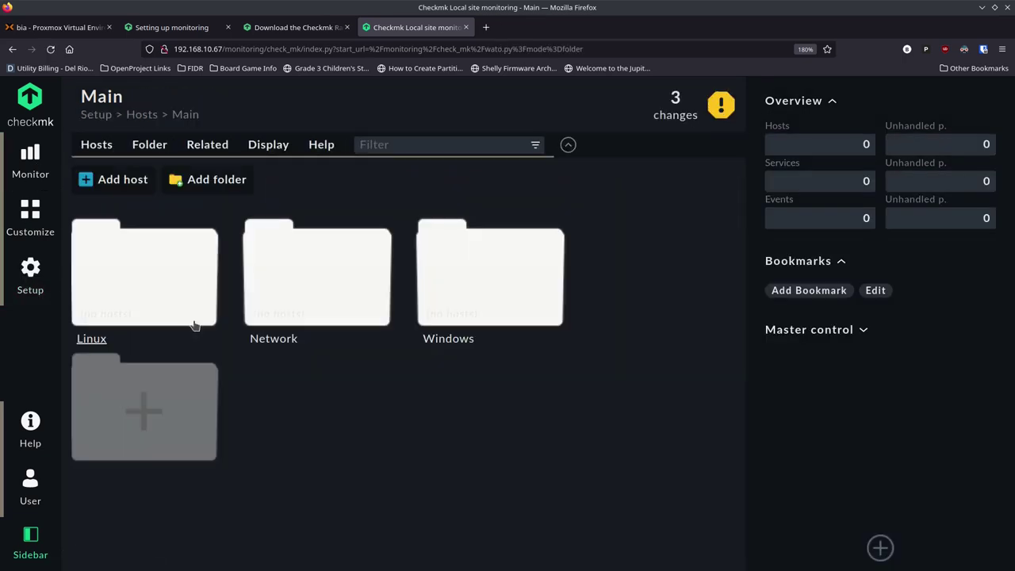
{"action": "left_click", "coordinate": [154, 323]}
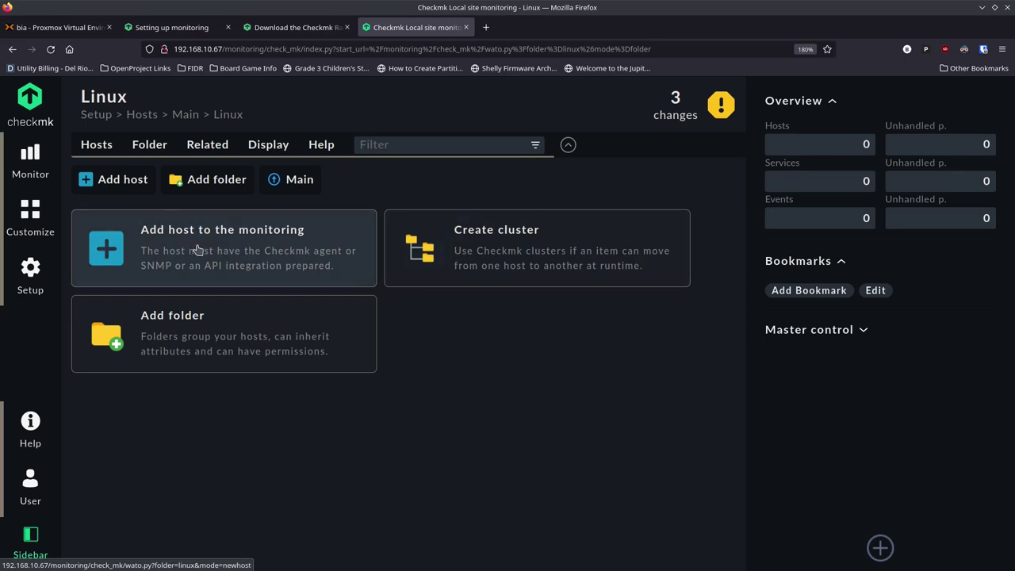
{"action": "left_click", "coordinate": [109, 188]}
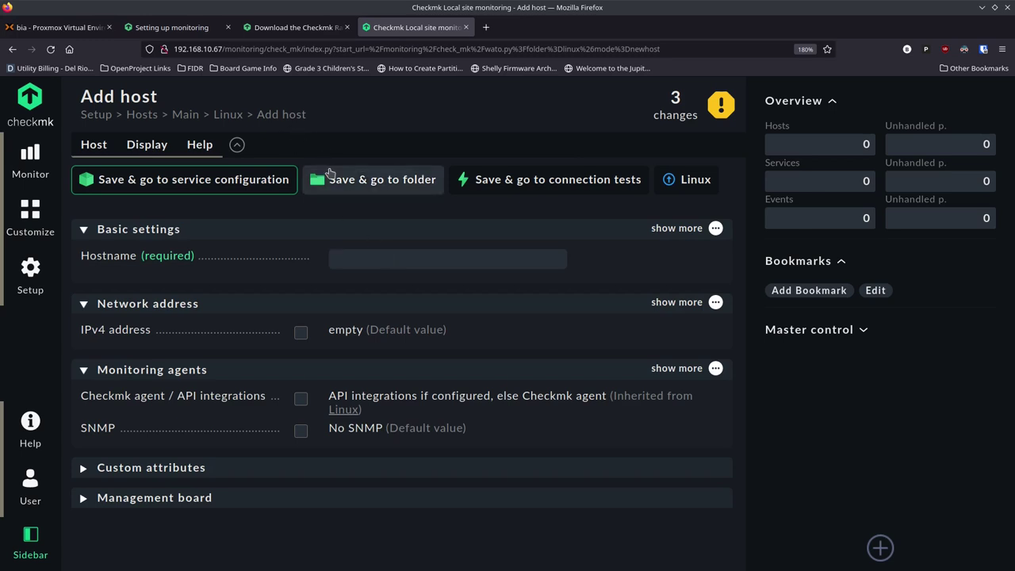
Query the server's hostname in Konsole and enter checkmk-ct as the new host's hostname in Firefox
{"action": "key", "text": "alt+Tab"}
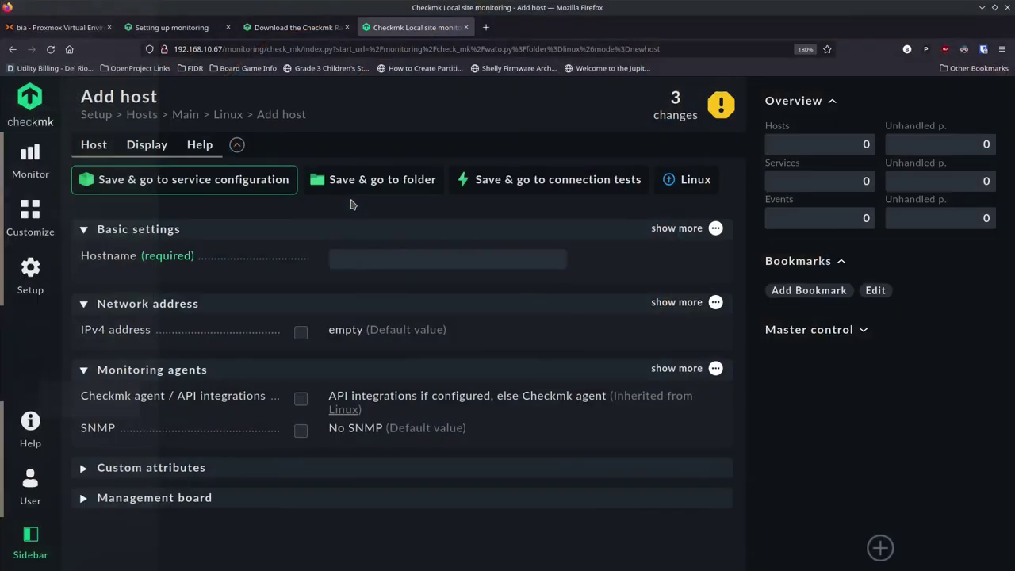
{"action": "key", "text": "alt+Tab"}
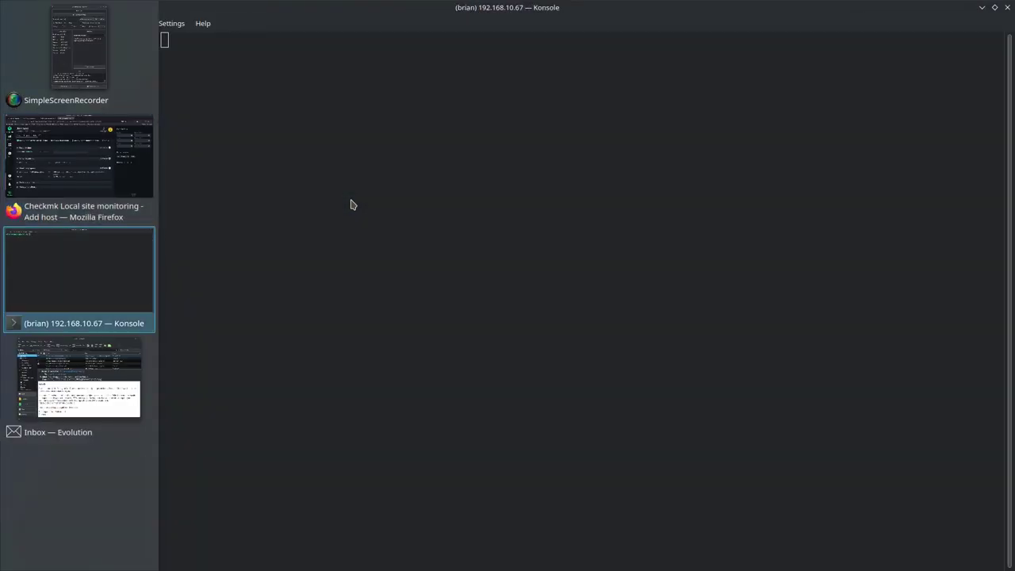
{"action": "type", "text": "hostnm"}
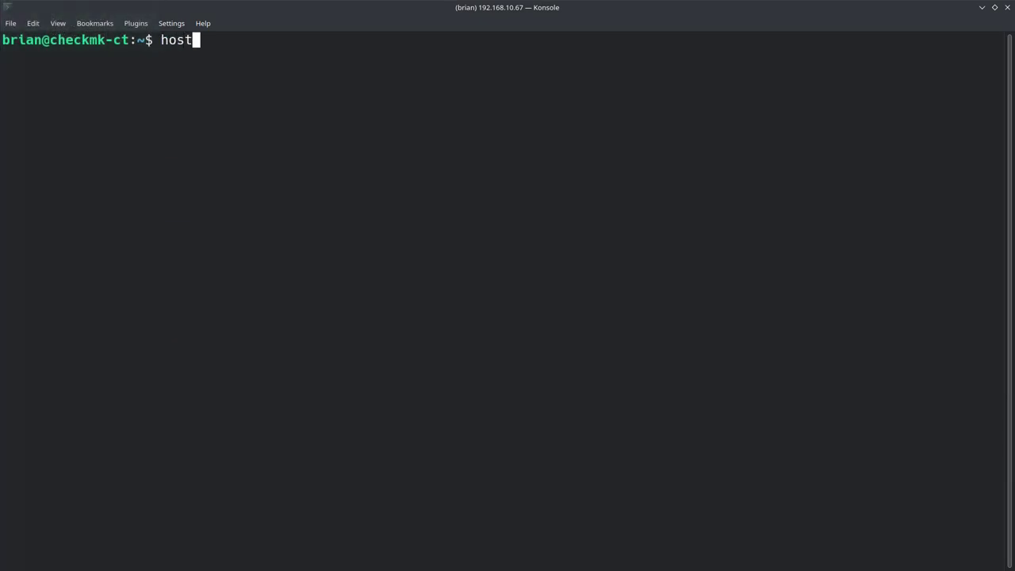
{"action": "key", "text": "BackSpace"}
{"action": "type", "text": "ame"}
{"action": "key", "text": "Return"}
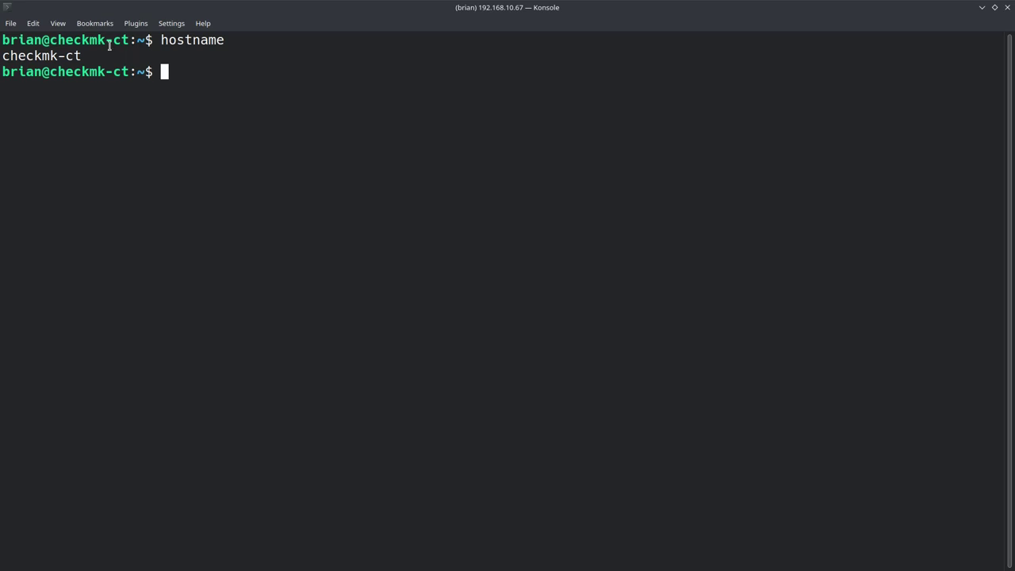
{"action": "key", "text": "alt+Tab"}
{"action": "key", "text": "alt+Tab"}
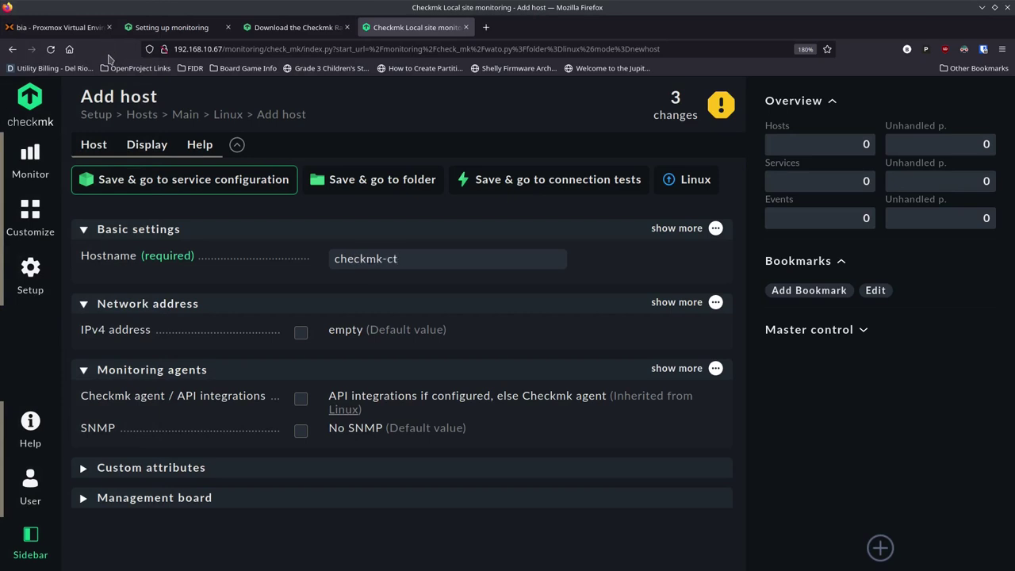
Set the host's IPv4 address to 192.168.10.67 and enable its Checkmk agent / API integrations attribute
{"action": "left_click", "coordinate": [300, 334]}
{"action": "left_click", "coordinate": [378, 332]}
{"action": "type", "text": "192.168.10.67"}
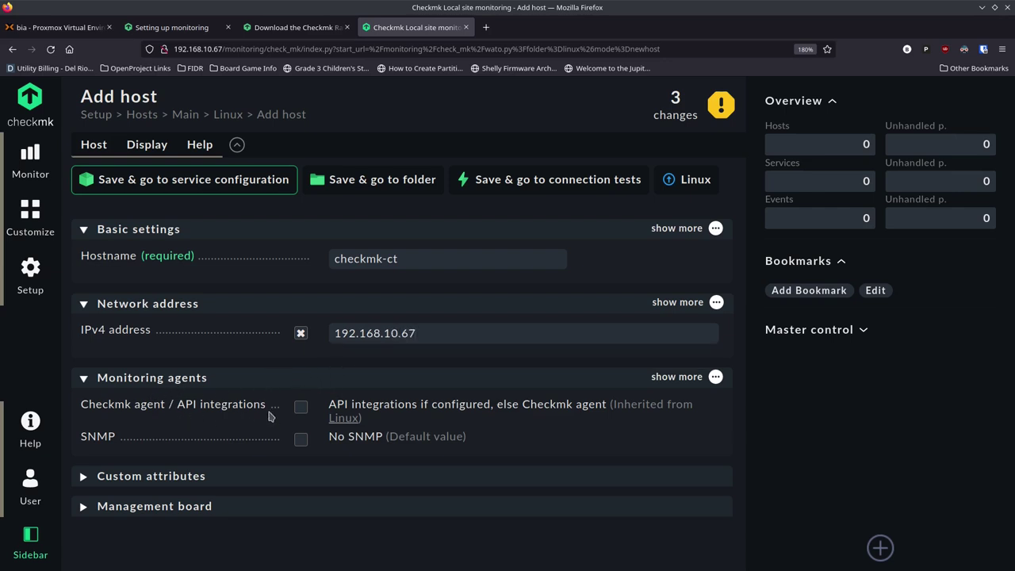
{"action": "left_click", "coordinate": [301, 408]}
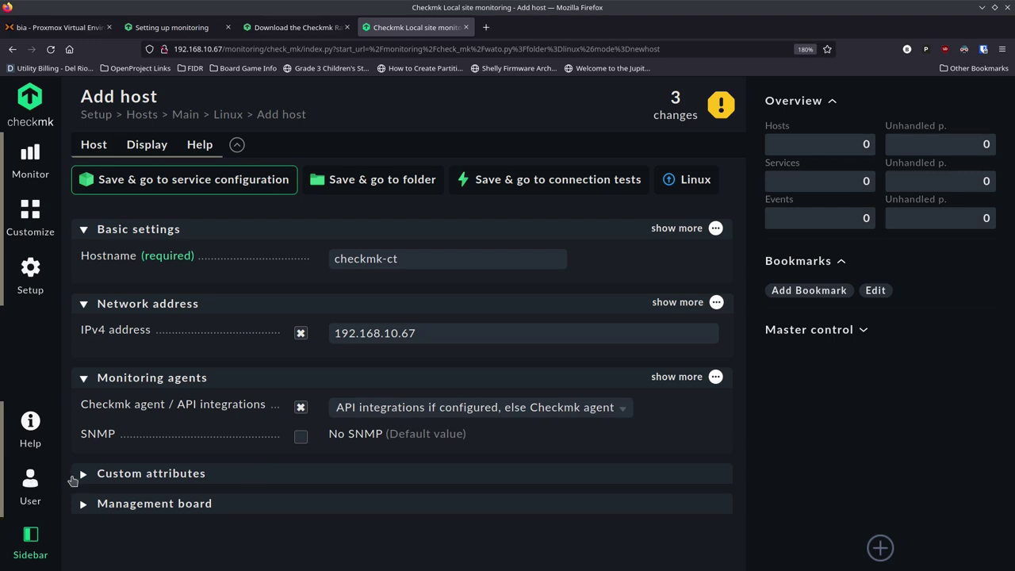
Examine the new host's custom attributes and management board options
{"action": "left_click", "coordinate": [84, 474]}
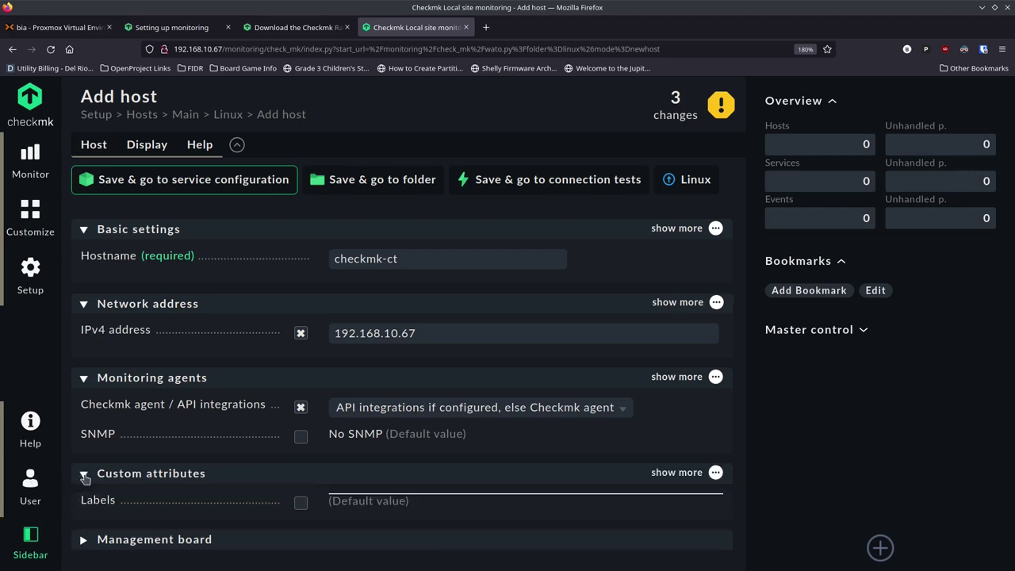
{"action": "scroll", "coordinate": [242, 496], "scroll_direction": "down", "scroll_amount": 1}
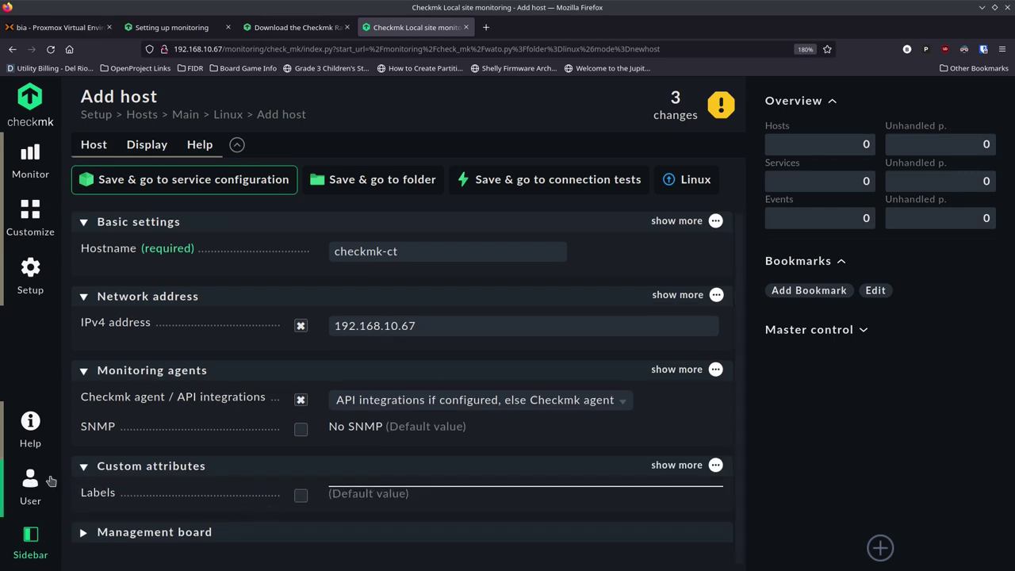
{"action": "left_click", "coordinate": [83, 468]}
{"action": "left_click", "coordinate": [83, 506]}
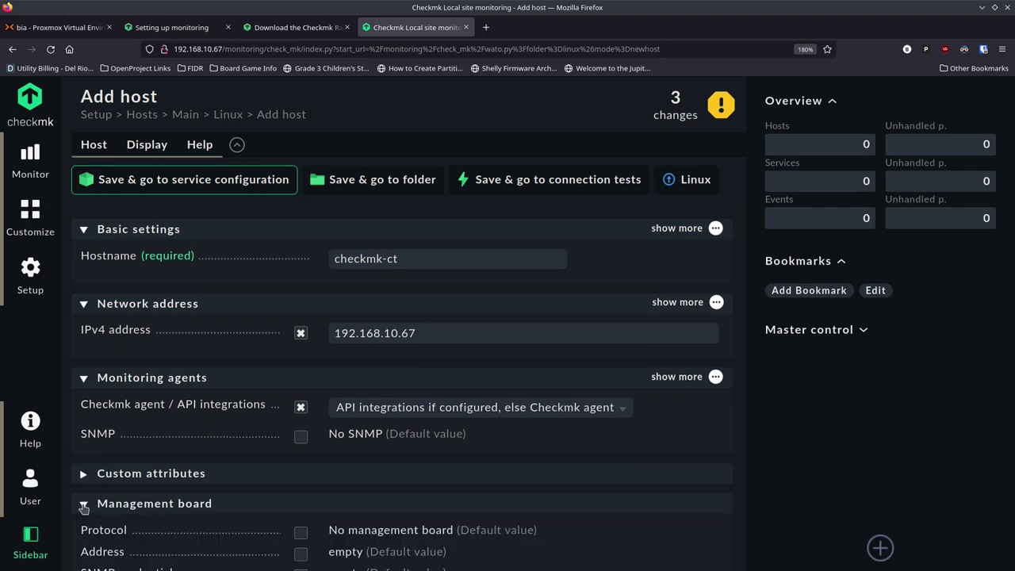
{"action": "scroll", "coordinate": [84, 499], "scroll_direction": "down", "scroll_amount": 2}
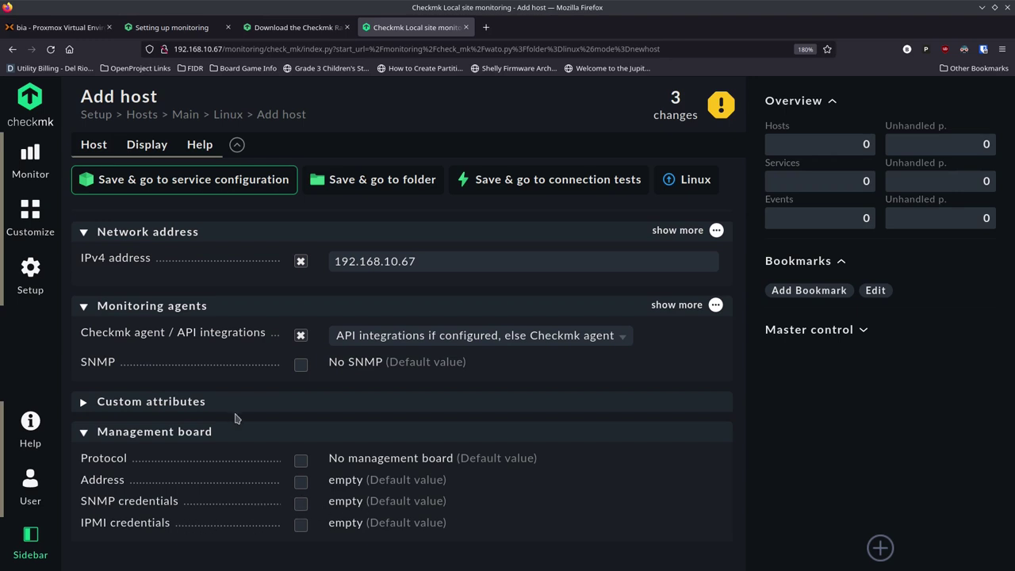
{"action": "scroll", "coordinate": [245, 449], "scroll_direction": "up", "scroll_amount": 2}
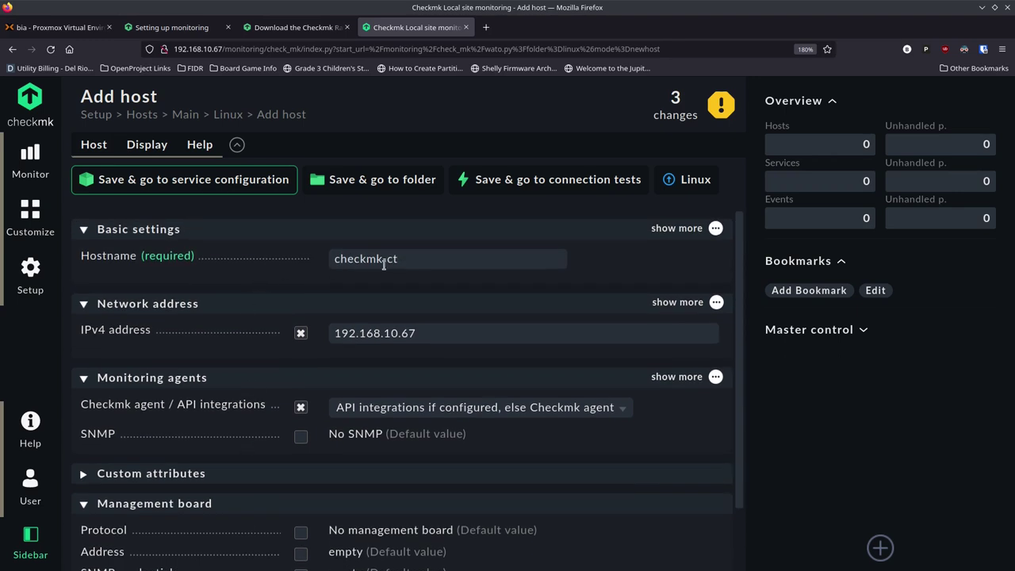
Save the host, go to its service configuration, and look through the undecided services
{"action": "left_click", "coordinate": [180, 185]}
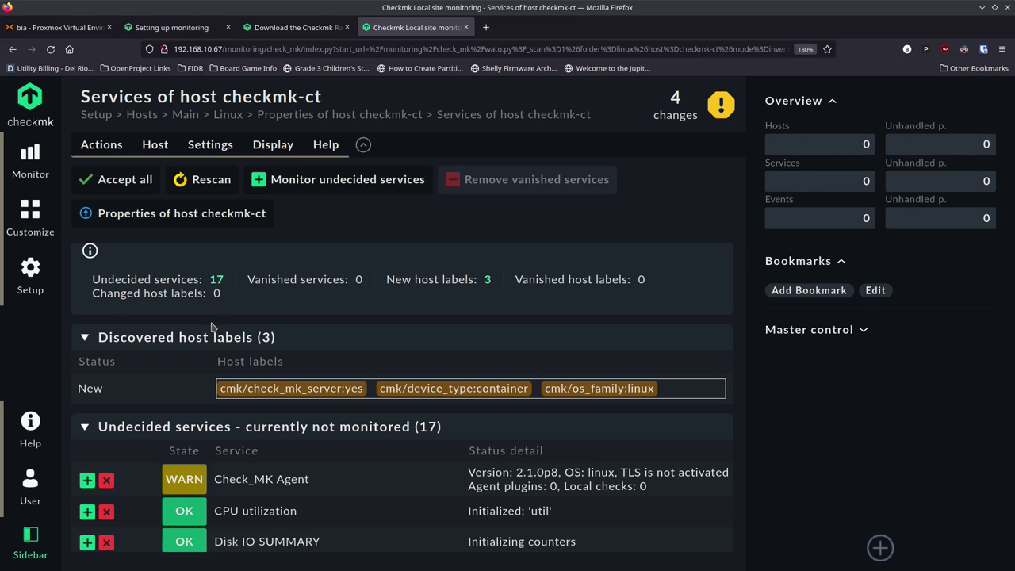
{"action": "scroll", "coordinate": [176, 340], "scroll_direction": "down", "scroll_amount": 3}
{"action": "scroll", "coordinate": [176, 339], "scroll_direction": "down", "scroll_amount": 2}
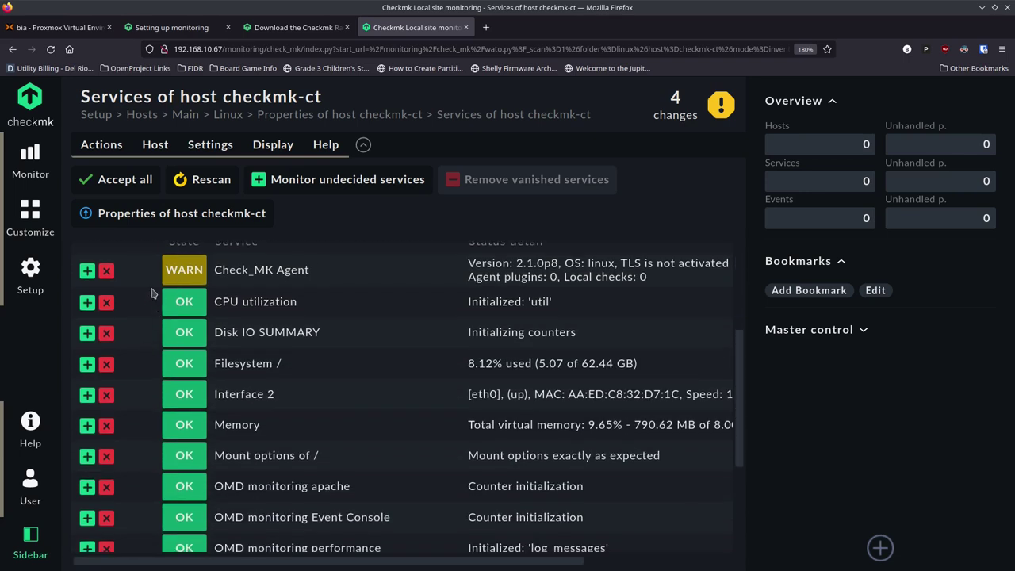
Examine the undecided services and discovered host labels of checkmk-ct
{"action": "scroll", "coordinate": [249, 285], "scroll_direction": "up", "scroll_amount": 2}
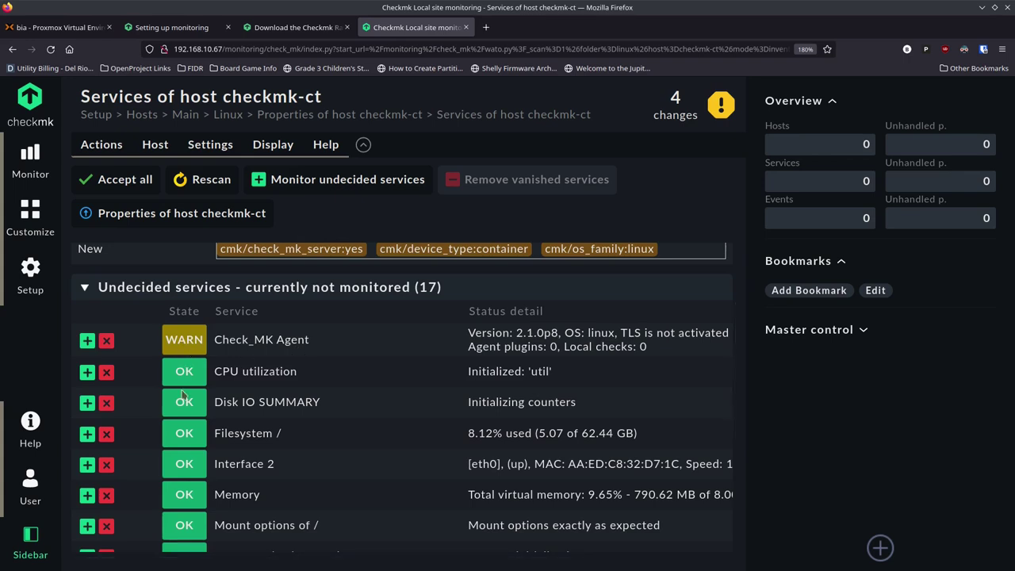
{"action": "scroll", "coordinate": [274, 383], "scroll_direction": "down", "scroll_amount": 2}
{"action": "scroll", "coordinate": [225, 369], "scroll_direction": "up", "scroll_amount": 2}
{"action": "scroll", "coordinate": [298, 404], "scroll_direction": "down", "scroll_amount": 2}
{"action": "scroll", "coordinate": [300, 409], "scroll_direction": "down", "scroll_amount": 2}
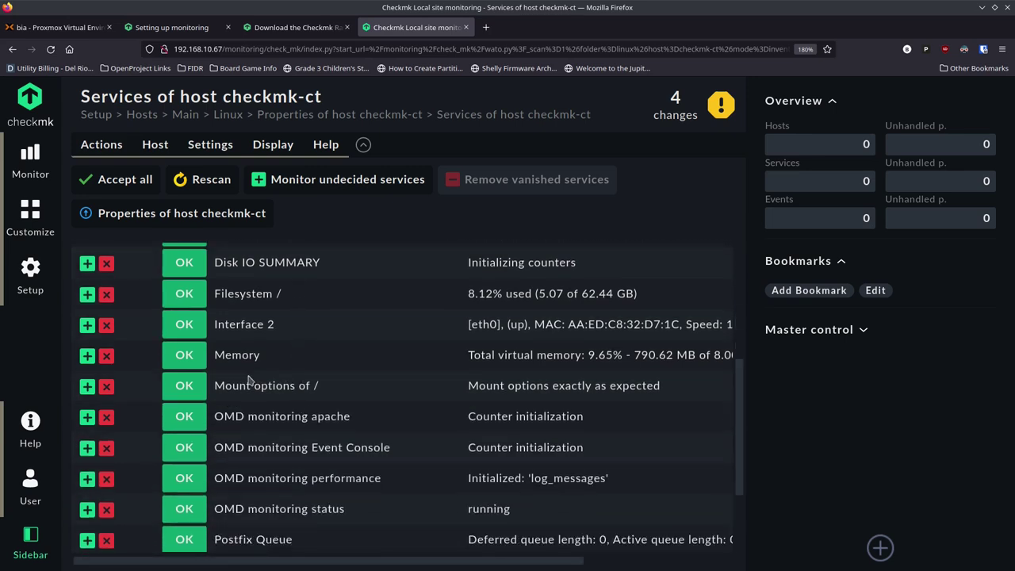
{"action": "scroll", "coordinate": [238, 373], "scroll_direction": "down", "scroll_amount": 2}
{"action": "scroll", "coordinate": [238, 393], "scroll_direction": "down", "scroll_amount": 2}
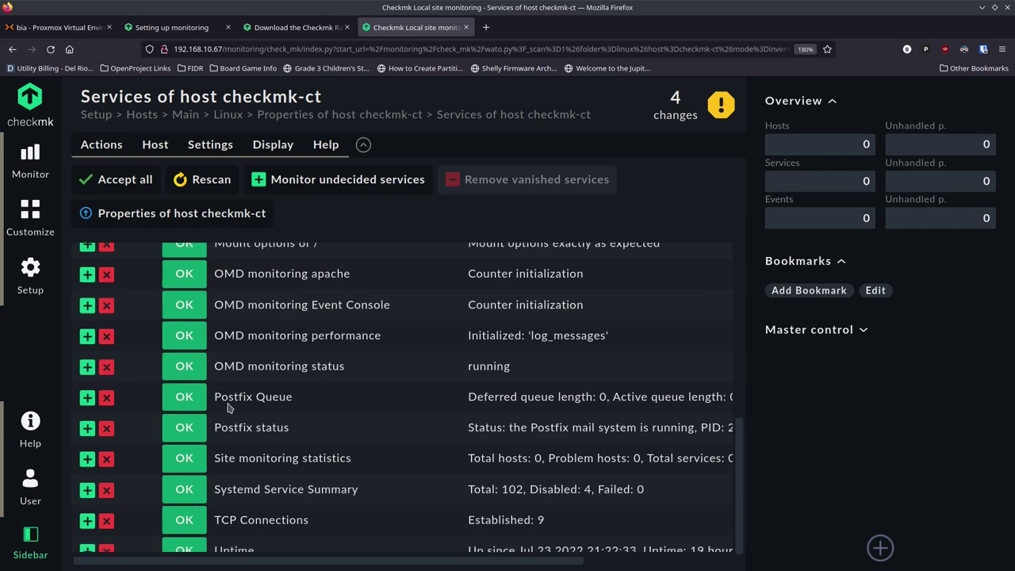
{"action": "scroll", "coordinate": [231, 406], "scroll_direction": "down", "scroll_amount": 1}
{"action": "scroll", "coordinate": [249, 480], "scroll_direction": "up", "scroll_amount": 10}
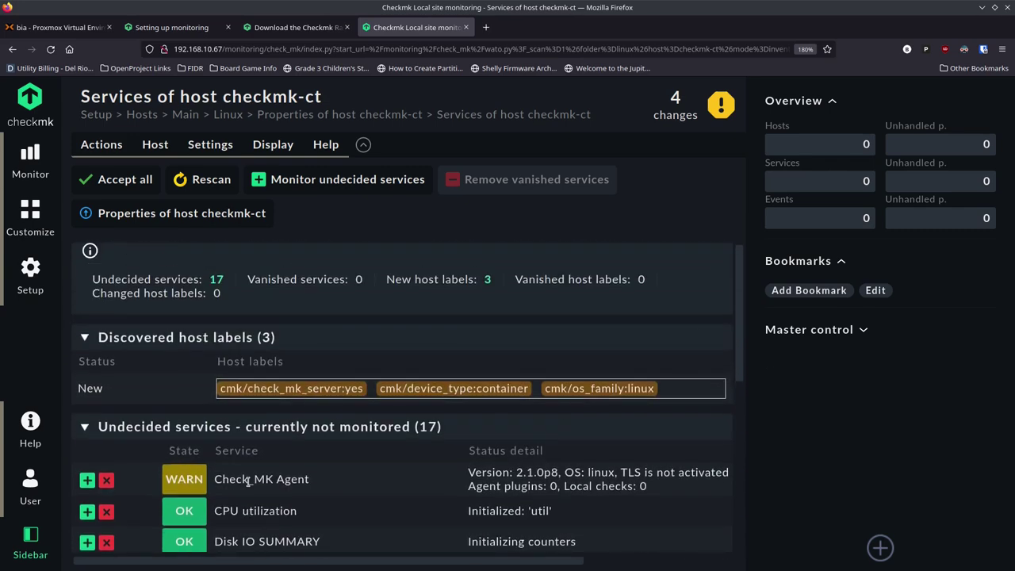
Add CPU utilization, Disk IO SUMMARY, Interface 2, Memory and Uptime individually to the monitored services of checkmk-ct
{"action": "left_click", "coordinate": [99, 346]}
{"action": "left_click", "coordinate": [87, 334]}
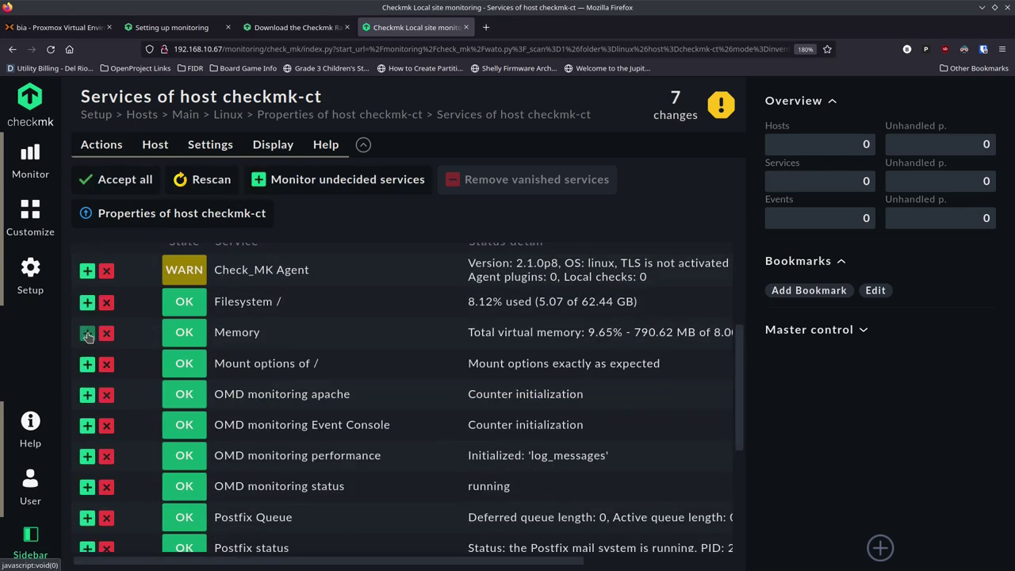
{"action": "left_click", "coordinate": [88, 334]}
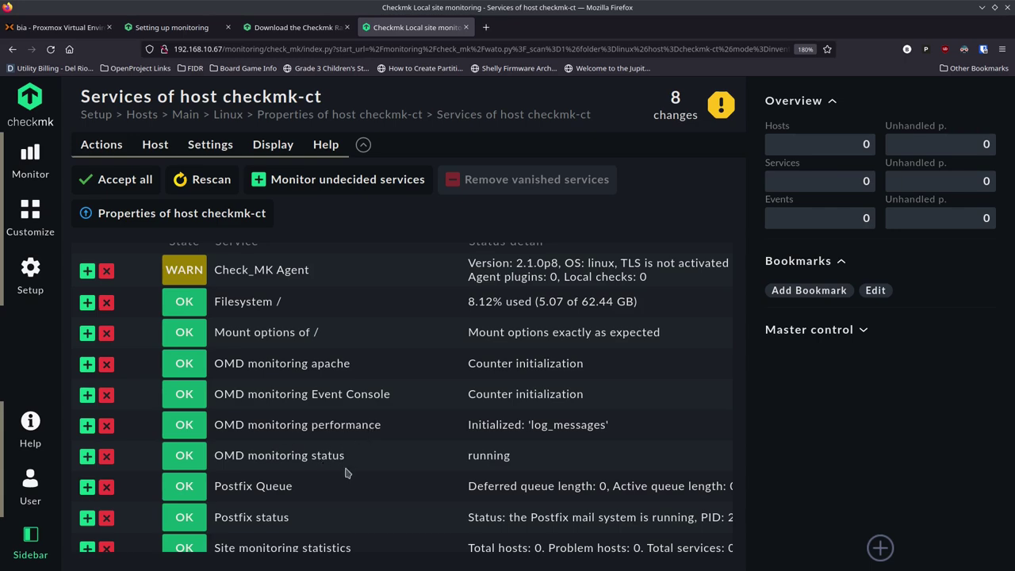
{"action": "scroll", "coordinate": [341, 476], "scroll_direction": "down", "scroll_amount": 3}
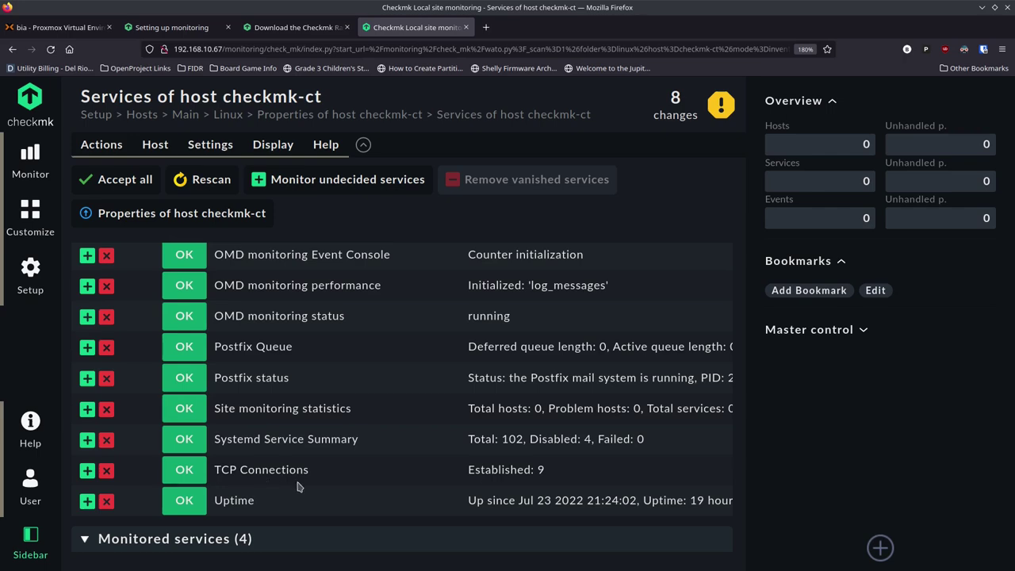
{"action": "left_click", "coordinate": [87, 501]}
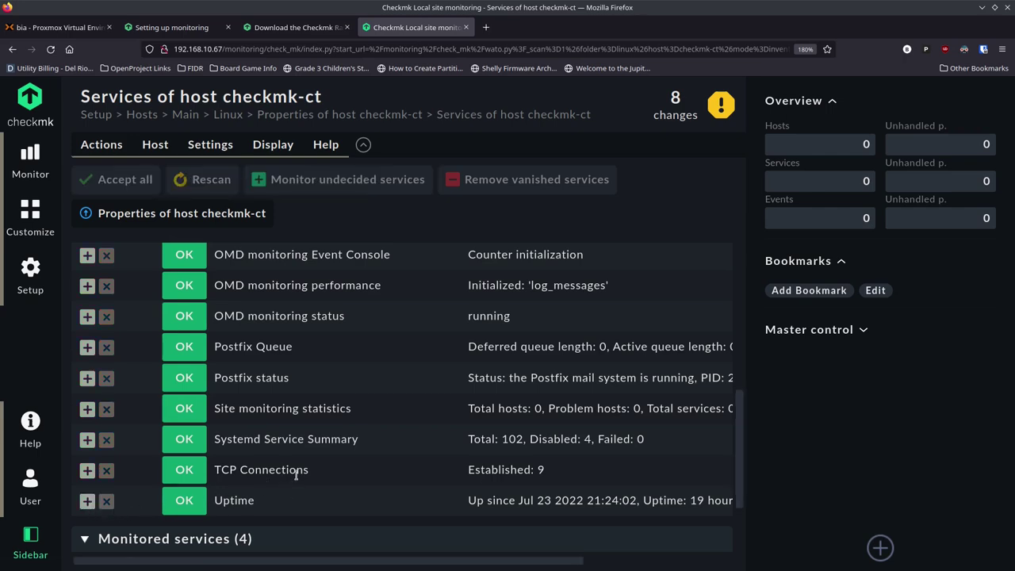
Accept all remaining undecided services and discovered host labels for checkmk-ct and review the monitored list
{"action": "scroll", "coordinate": [238, 445], "scroll_direction": "up", "scroll_amount": 3}
{"action": "scroll", "coordinate": [238, 444], "scroll_direction": "down", "scroll_amount": 2}
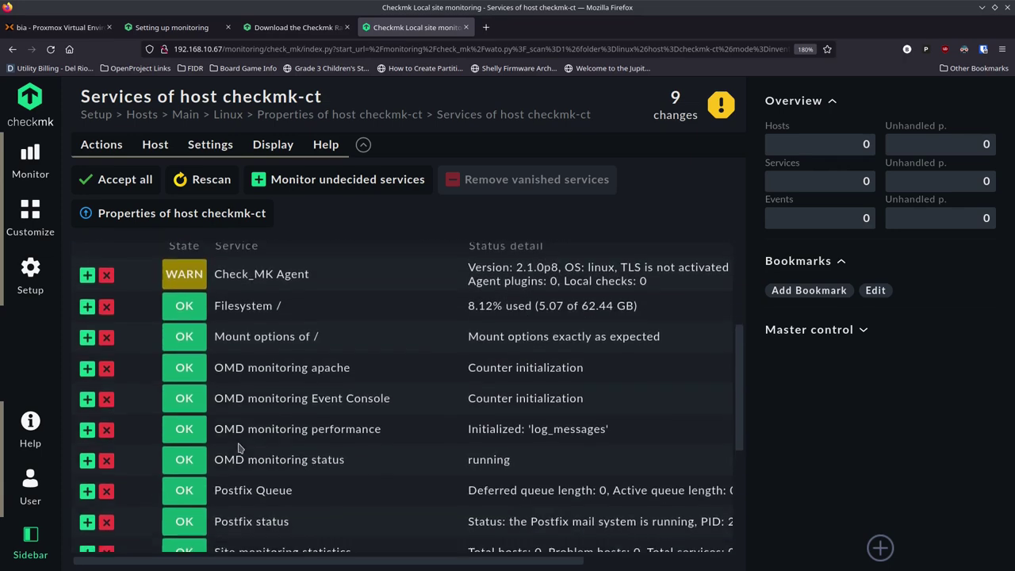
{"action": "scroll", "coordinate": [322, 418], "scroll_direction": "up", "scroll_amount": 5}
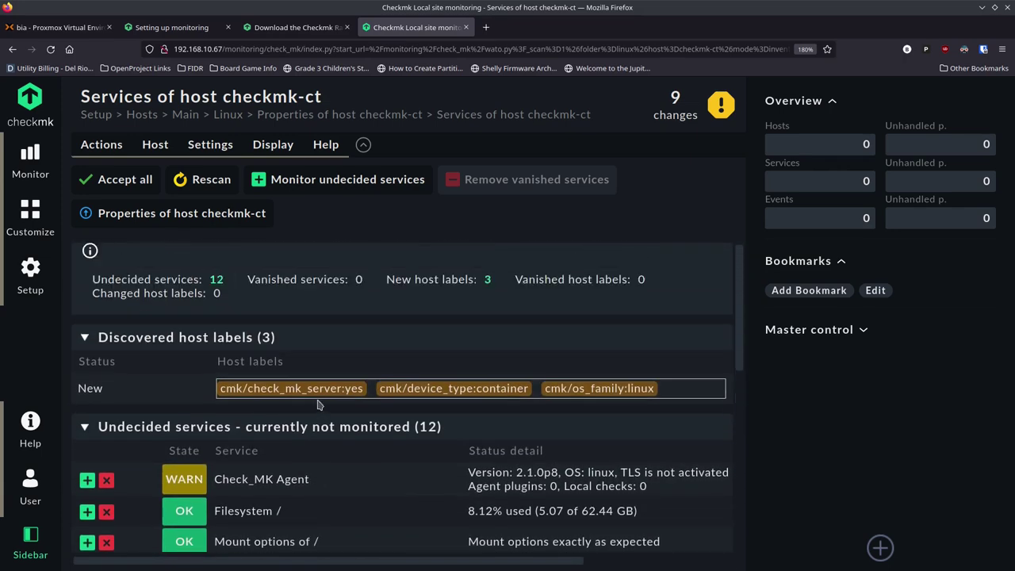
{"action": "left_click", "coordinate": [119, 179]}
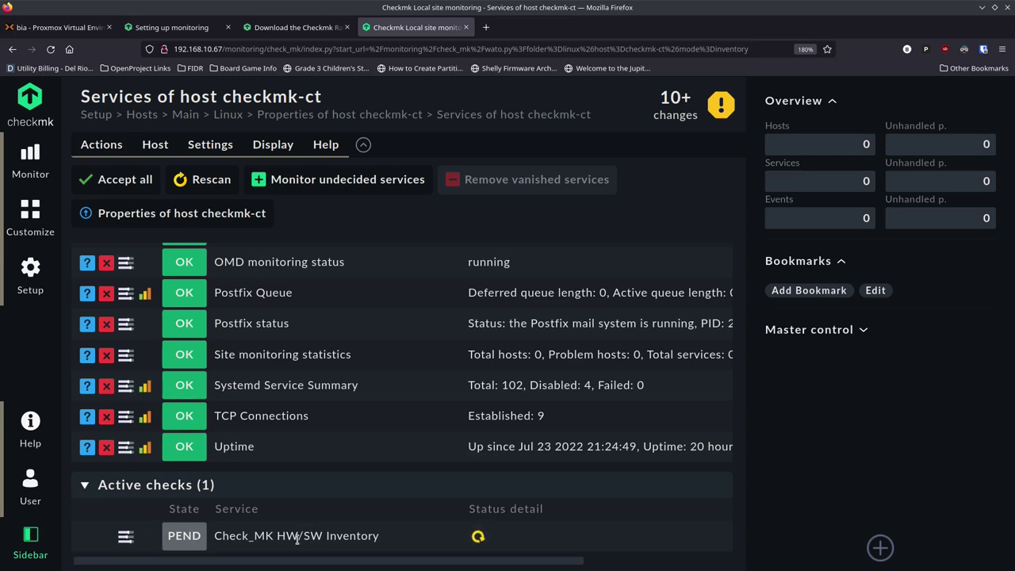
{"action": "scroll", "coordinate": [379, 531], "scroll_direction": "up", "scroll_amount": 1}
{"action": "scroll", "coordinate": [379, 531], "scroll_direction": "up", "scroll_amount": 10}
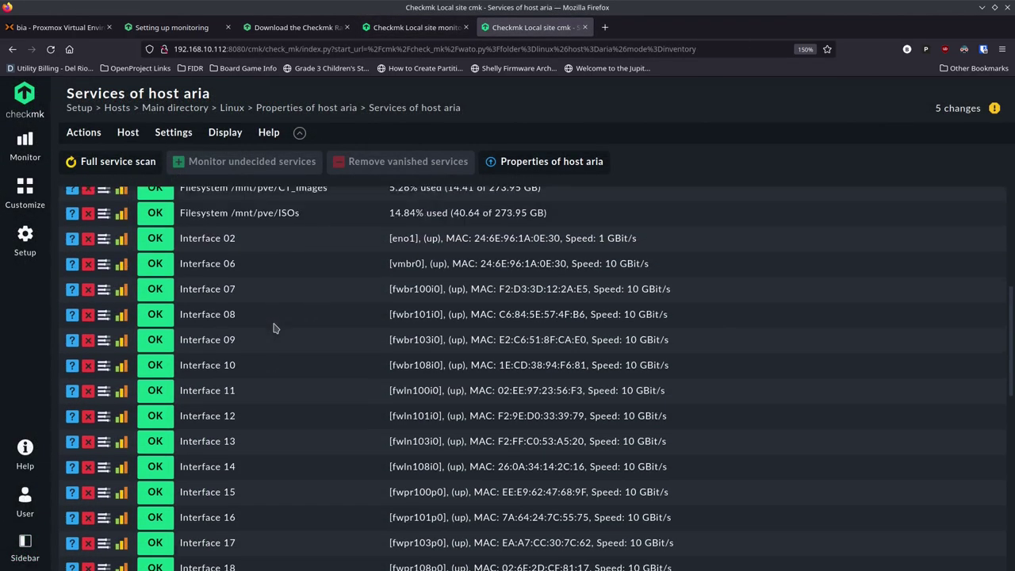
On the Checkmk site at 192.168.10.112:8080, open the main dashboard and examine the Check_MK Discovery service of host bia
{"action": "scroll", "coordinate": [274, 327], "scroll_direction": "up", "scroll_amount": 8}
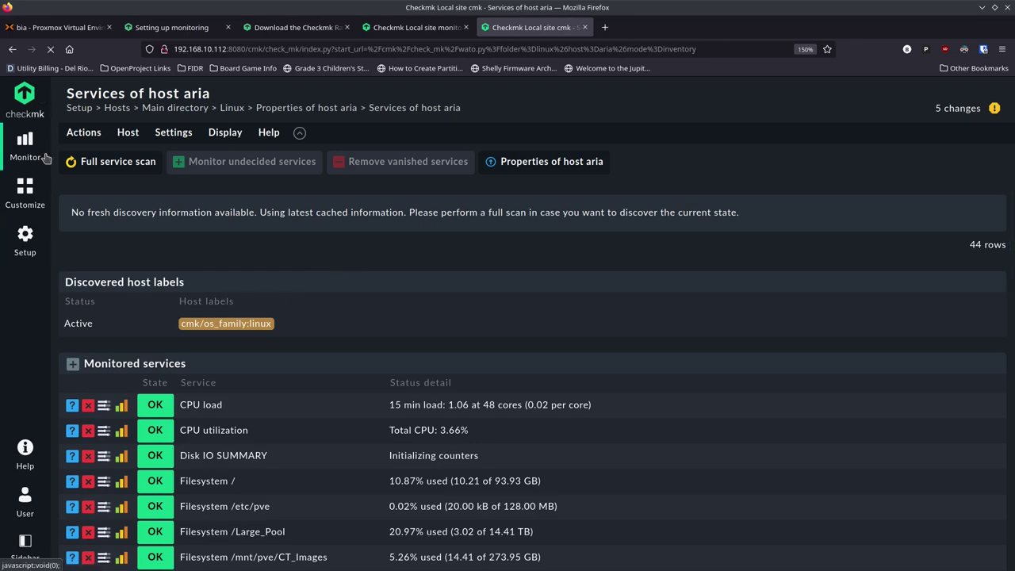
{"action": "left_click", "coordinate": [24, 97]}
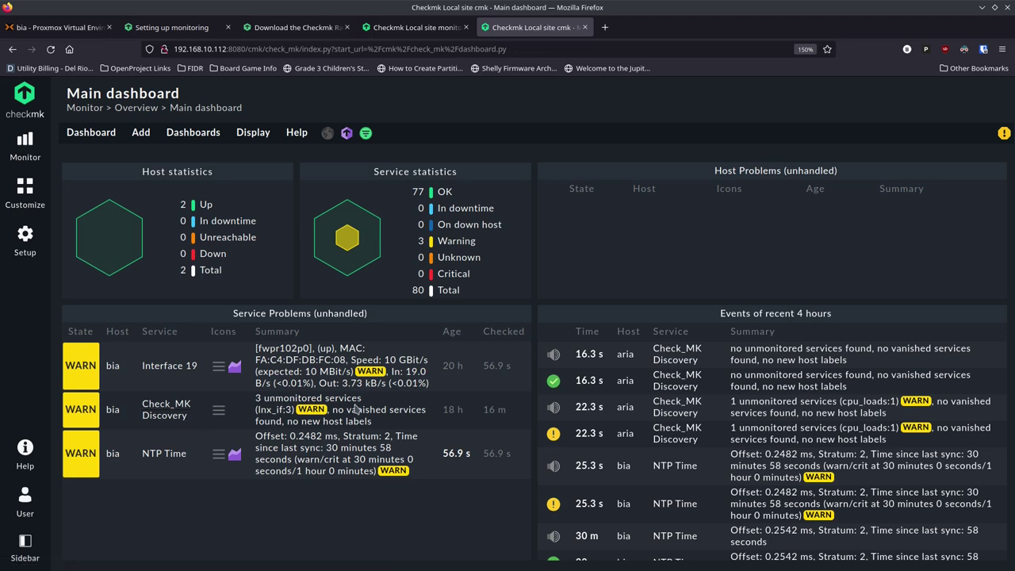
{"action": "left_click", "coordinate": [163, 410]}
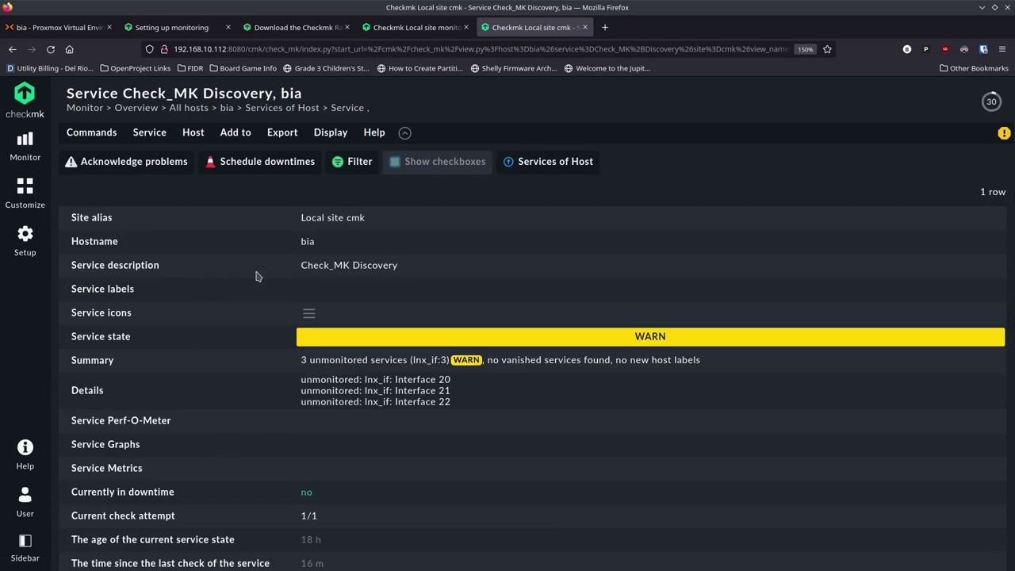
{"action": "scroll", "coordinate": [281, 308], "scroll_direction": "down", "scroll_amount": 3}
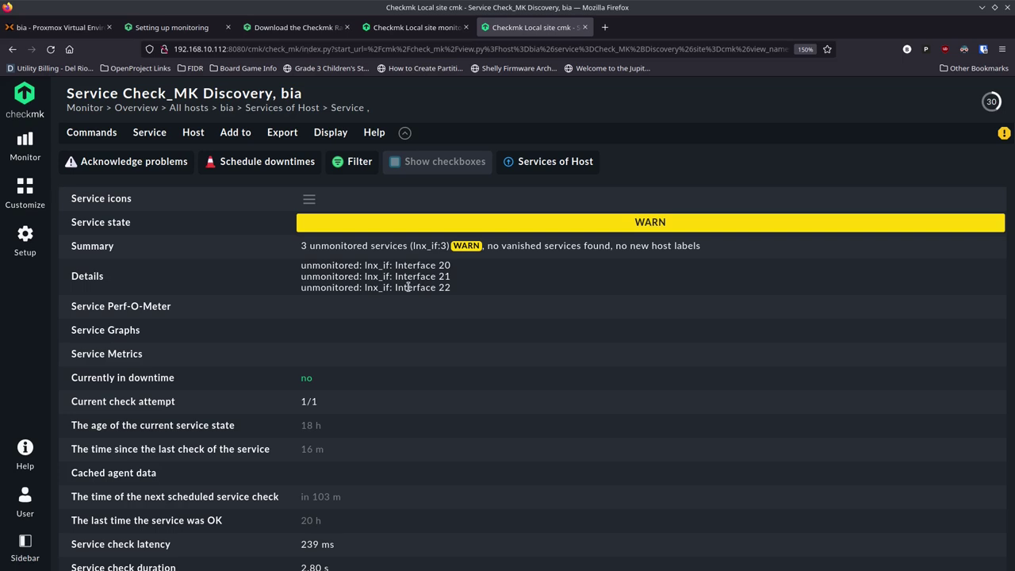
{"action": "scroll", "coordinate": [217, 288], "scroll_direction": "up", "scroll_amount": 3}
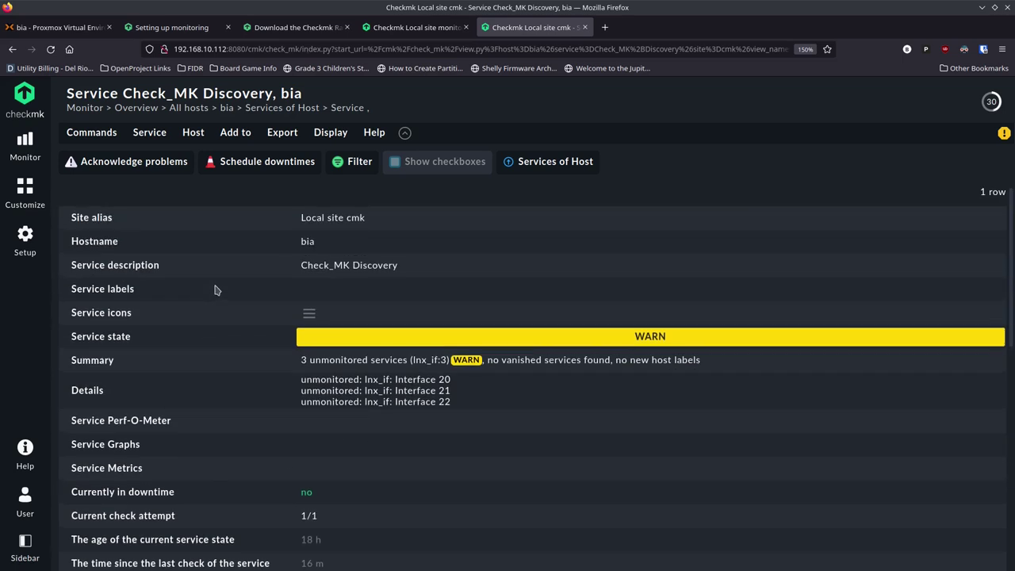
{"action": "left_click", "coordinate": [99, 136]}
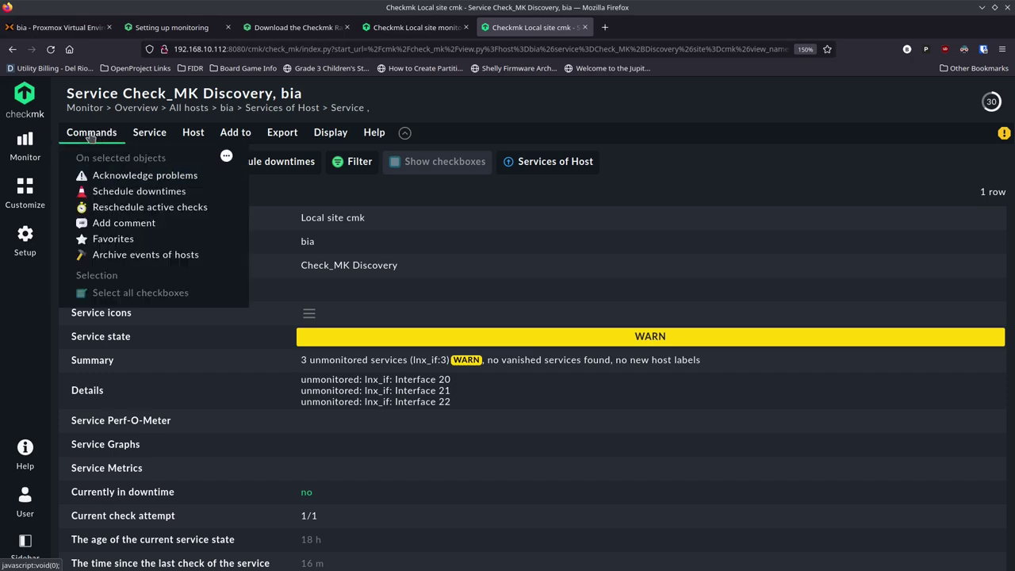
Return to the main dashboard and look through the events of the recent 4 hours
{"action": "left_click", "coordinate": [33, 108]}
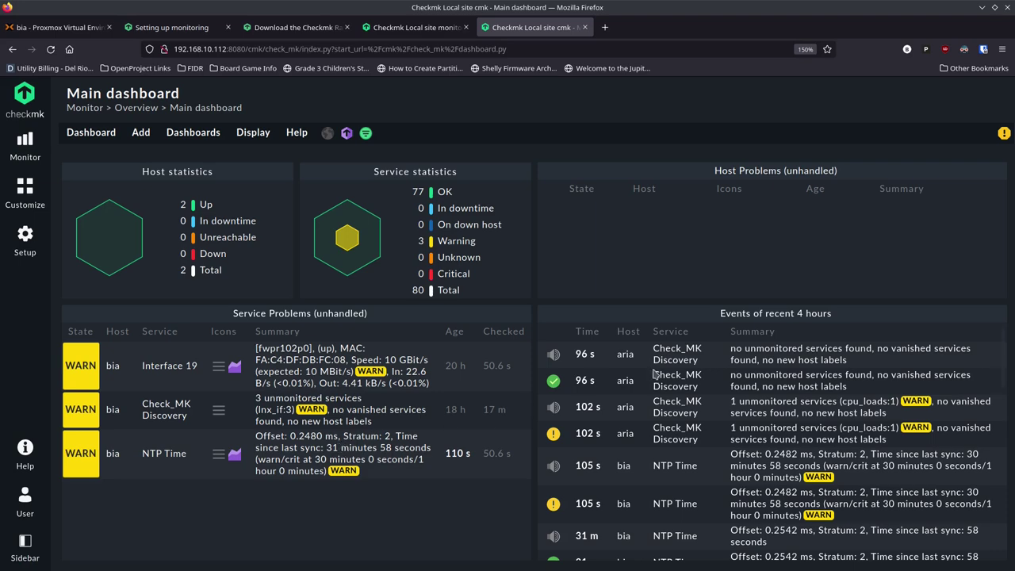
{"action": "scroll", "coordinate": [654, 373], "scroll_direction": "down", "scroll_amount": 10}
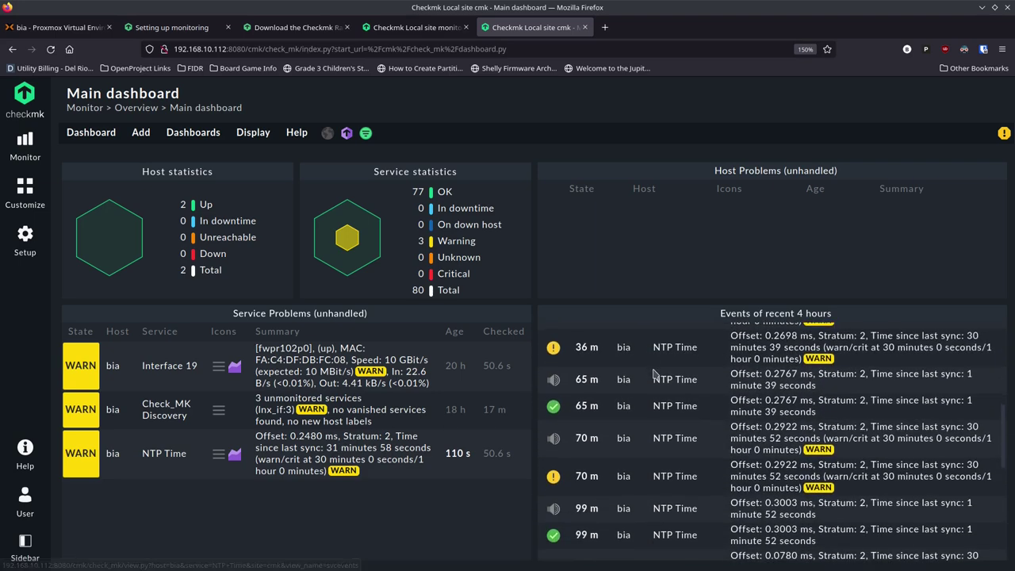
{"action": "scroll", "coordinate": [654, 373], "scroll_direction": "down", "scroll_amount": 2}
{"action": "scroll", "coordinate": [653, 372], "scroll_direction": "down", "scroll_amount": 5}
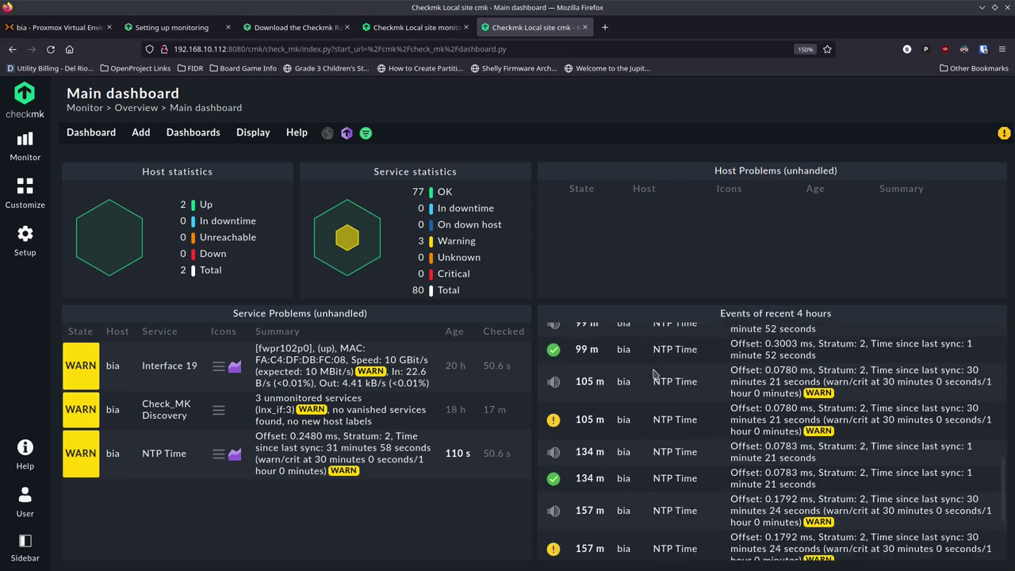
{"action": "scroll", "coordinate": [653, 373], "scroll_direction": "up", "scroll_amount": 3}
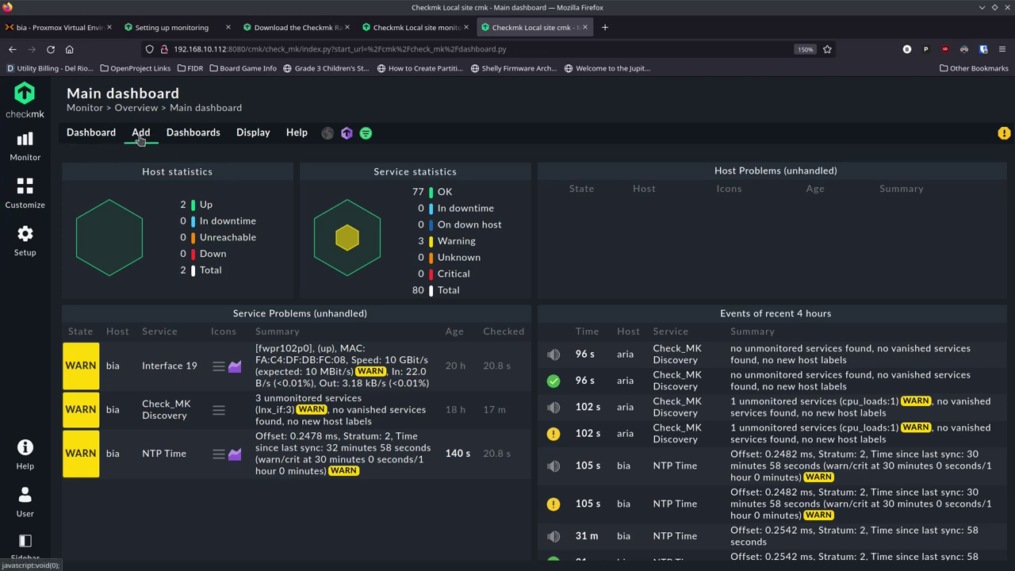
{"action": "left_click", "coordinate": [196, 140]}
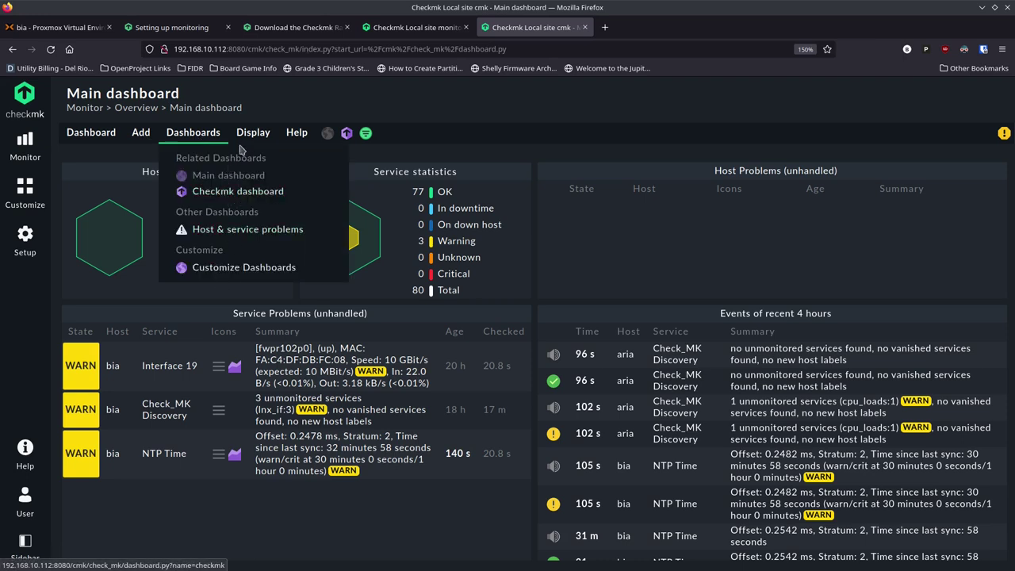
{"action": "mouse_move", "coordinate": [252, 134]}
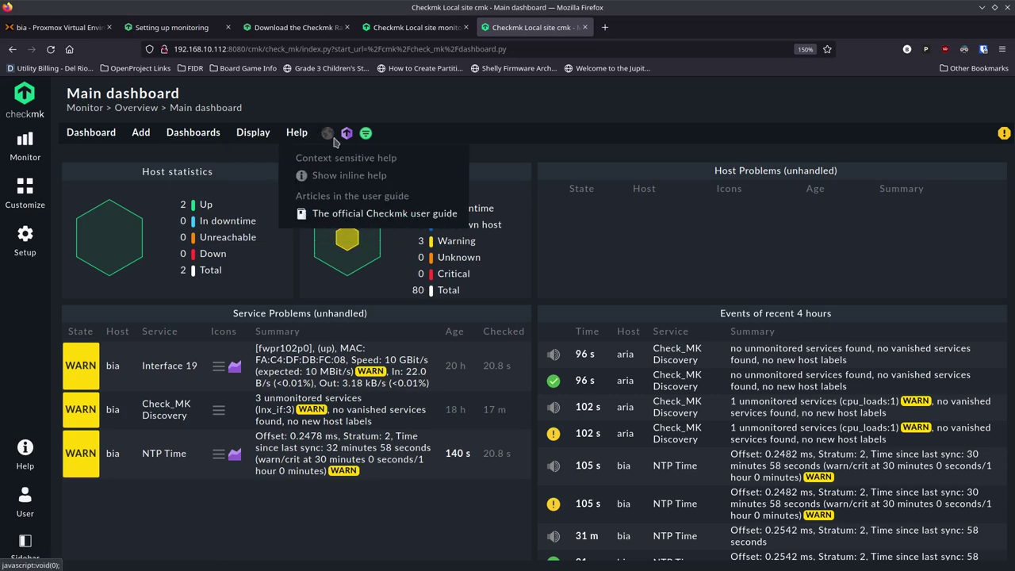
{"action": "mouse_move", "coordinate": [118, 135]}
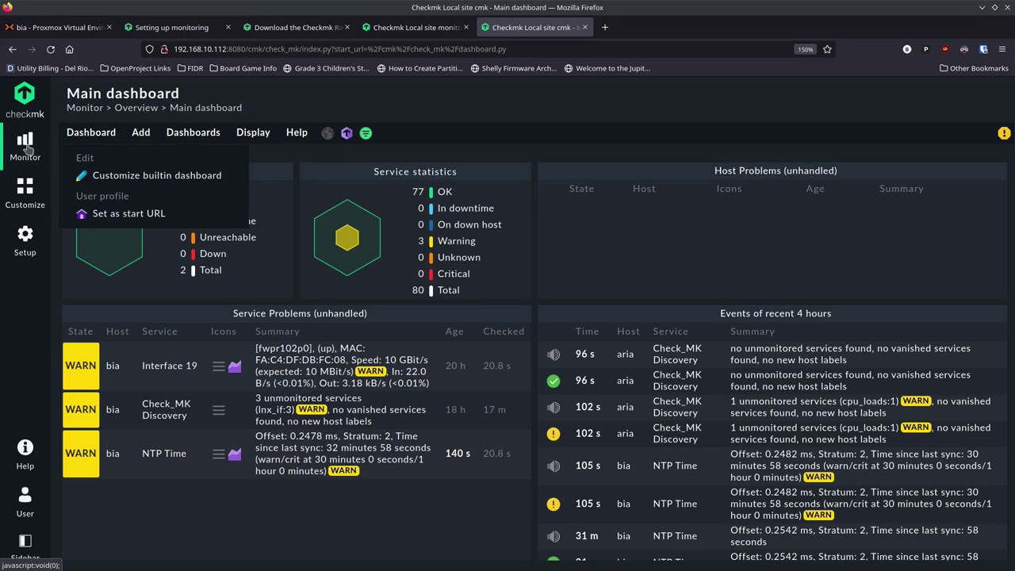
{"action": "left_click", "coordinate": [26, 148]}
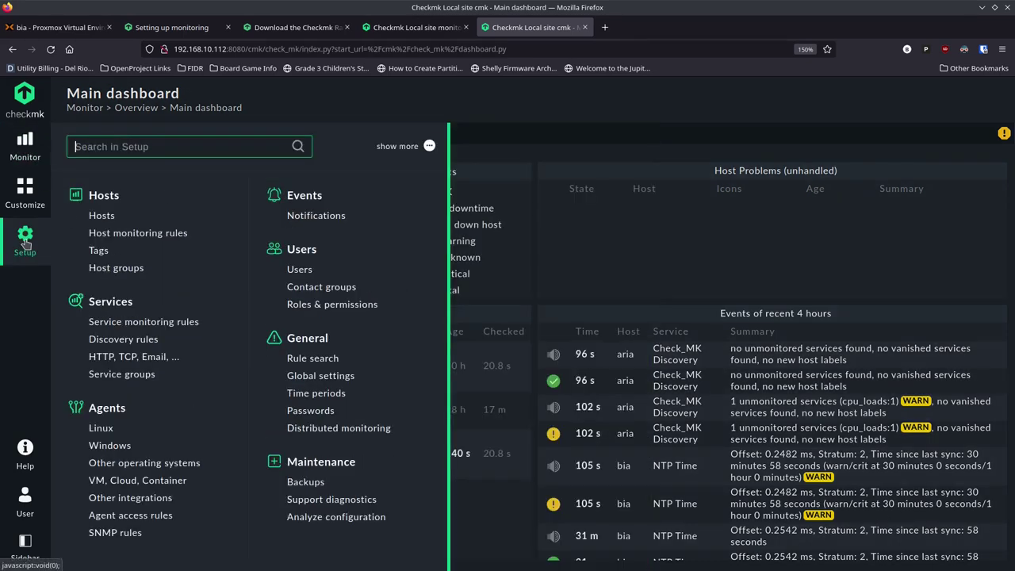
{"action": "left_click", "coordinate": [27, 205]}
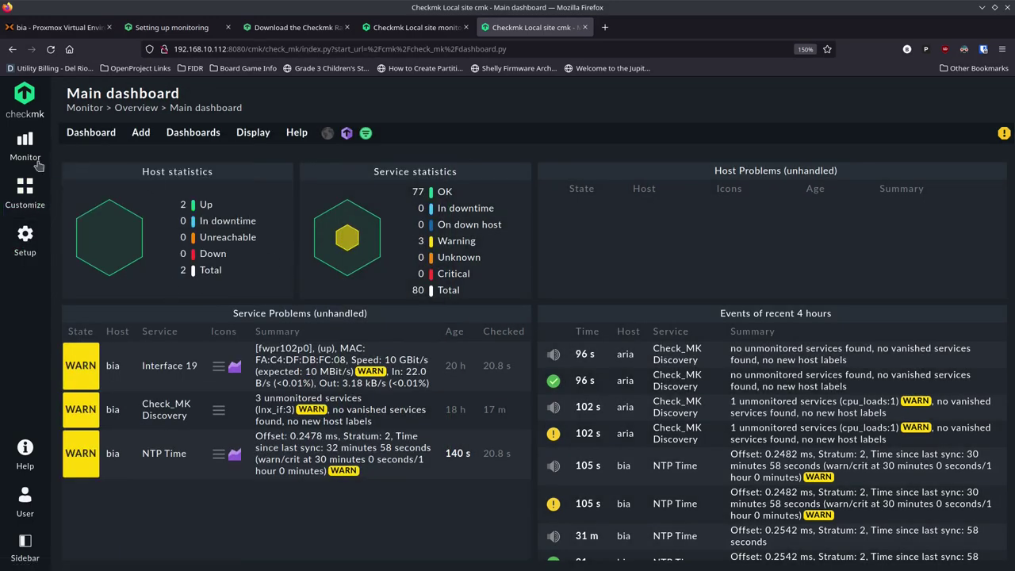
View the site's user list and its roles and permissions in the setup
{"action": "left_click", "coordinate": [27, 237]}
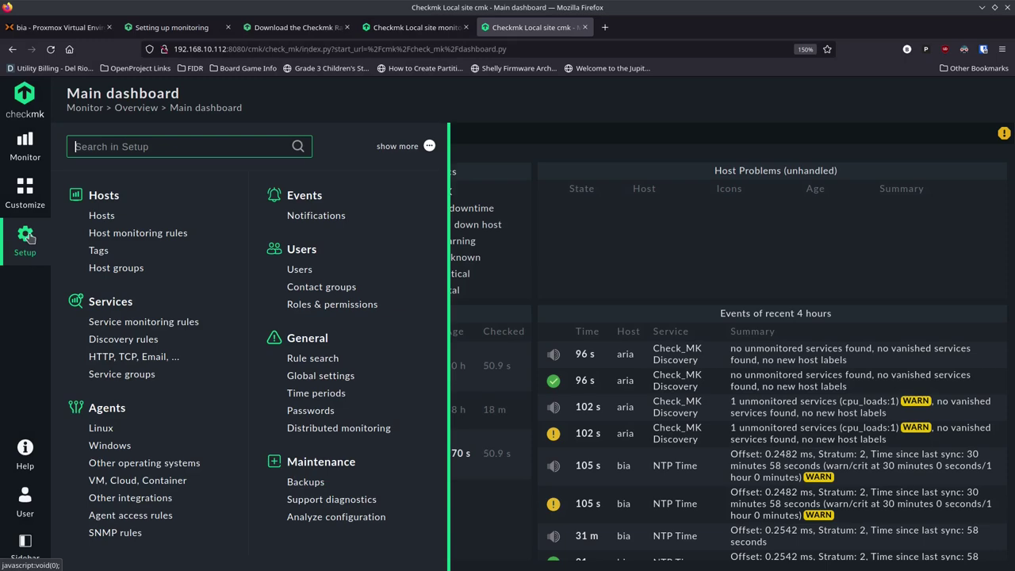
{"action": "left_click", "coordinate": [299, 269]}
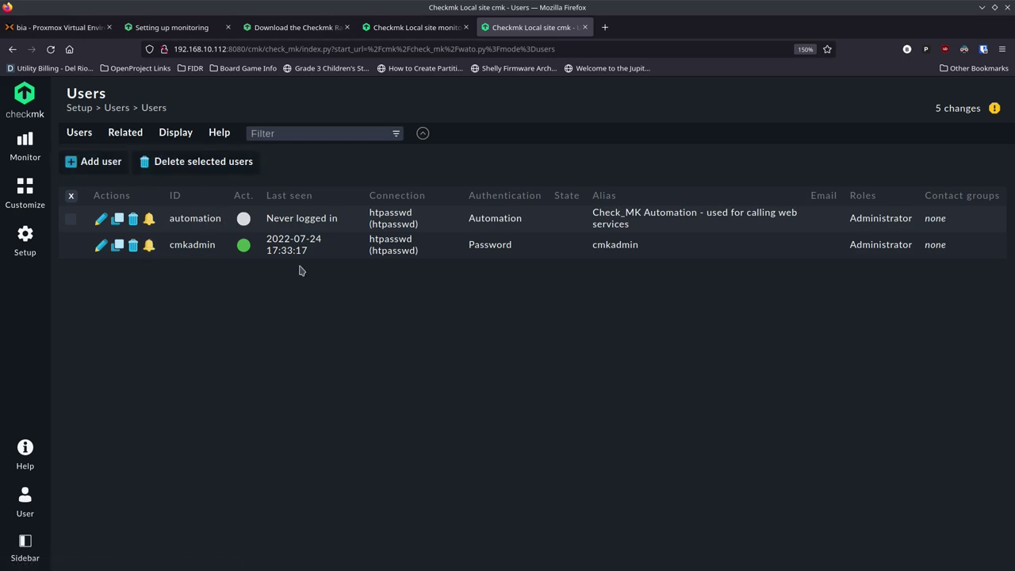
{"action": "left_click", "coordinate": [24, 242]}
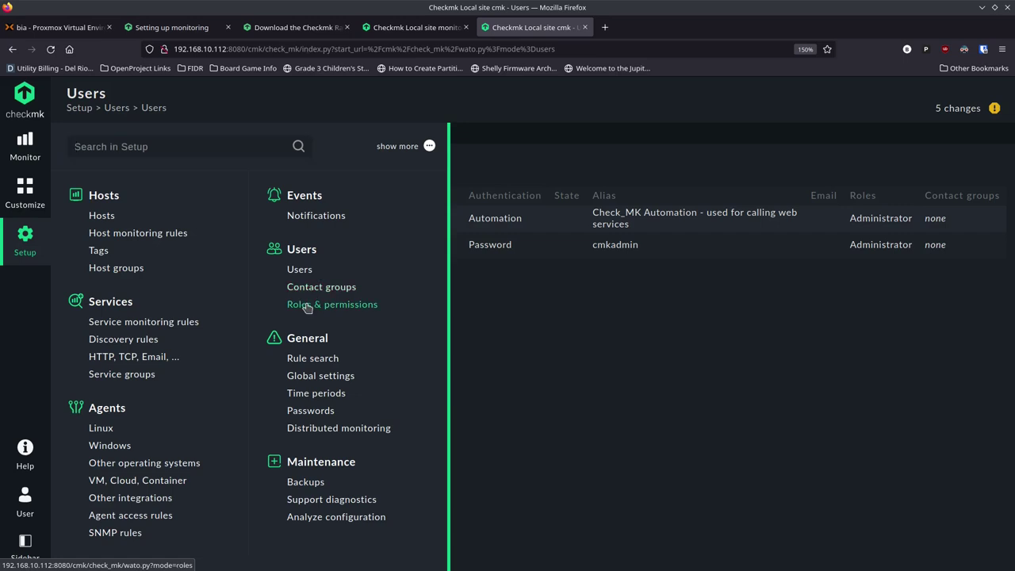
{"action": "left_click", "coordinate": [310, 305]}
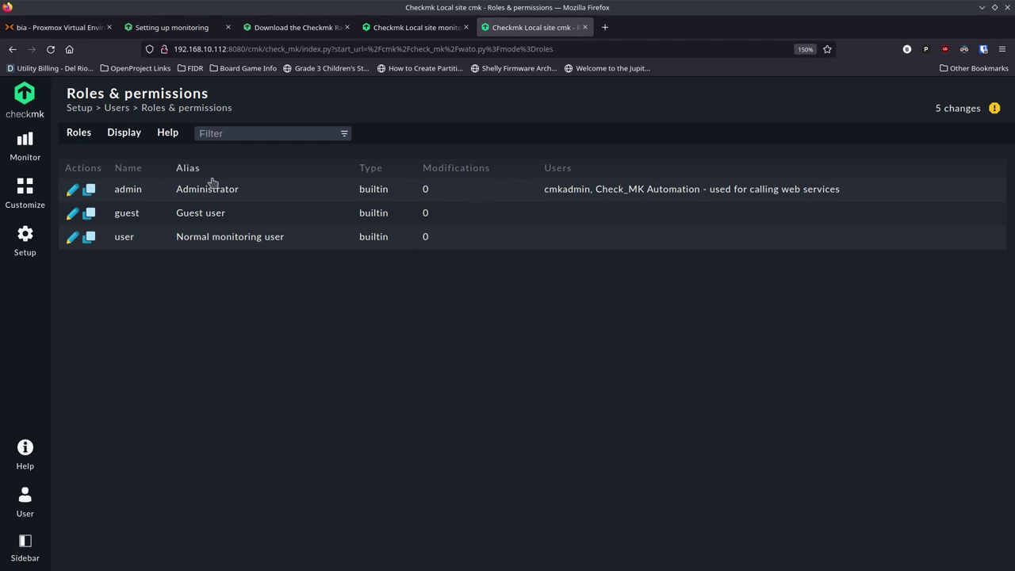
View the notification configuration with its global notification rules
{"action": "left_click", "coordinate": [32, 231]}
{"action": "left_click", "coordinate": [328, 229]}
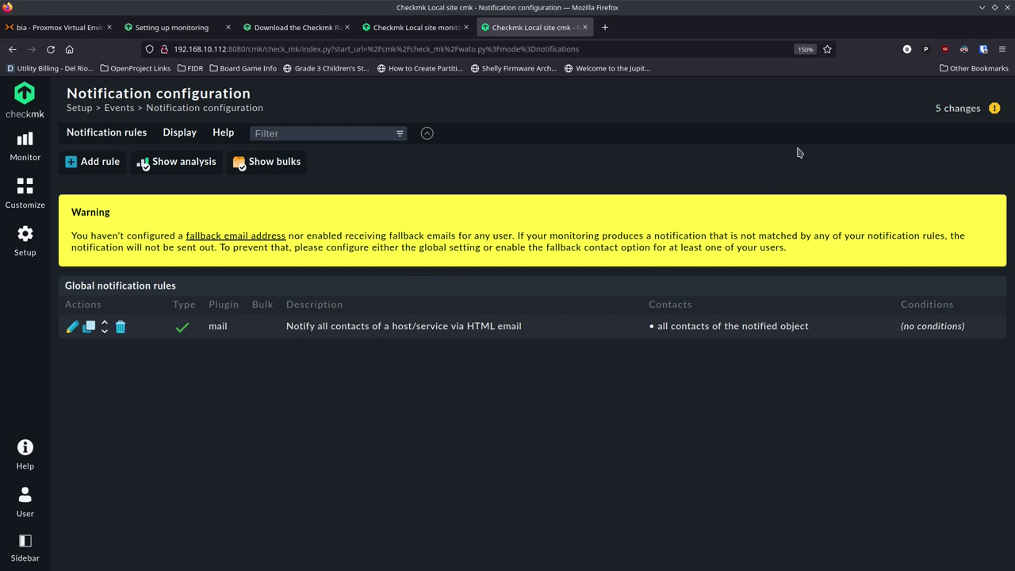
View the site backup page and open the list of customizable dashboards
{"action": "left_click", "coordinate": [25, 238]}
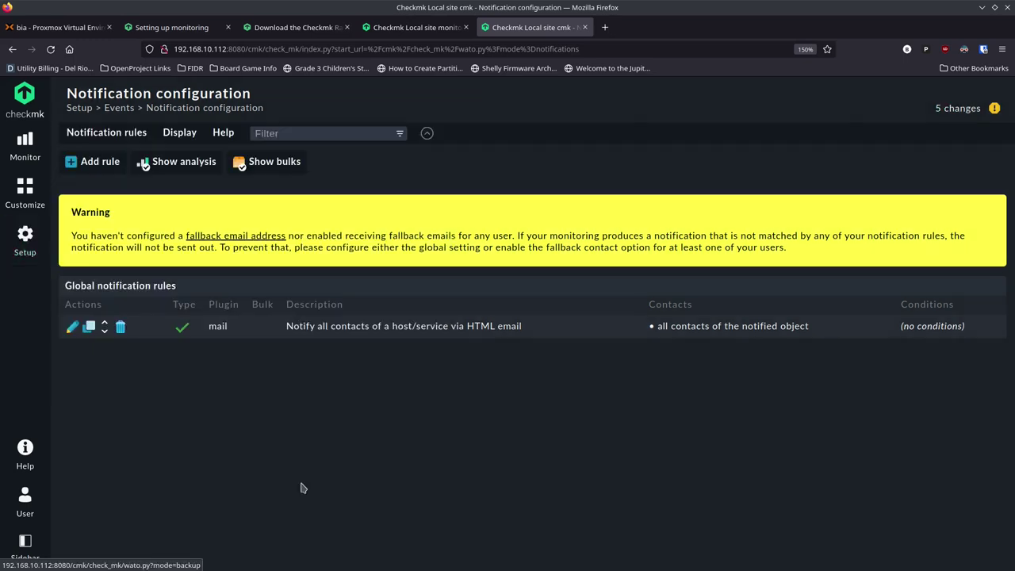
{"action": "left_click", "coordinate": [295, 422]}
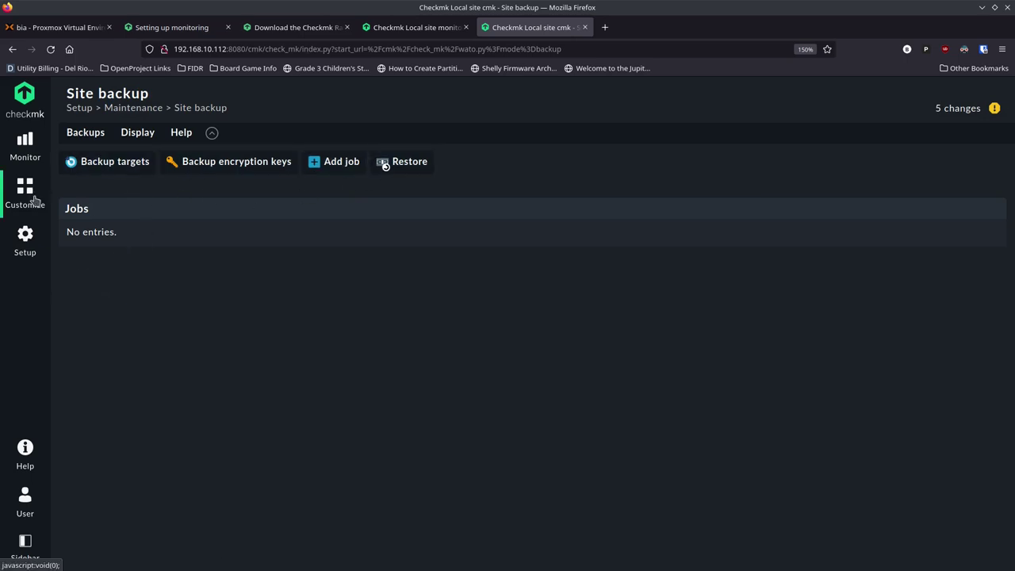
{"action": "left_click", "coordinate": [24, 242]}
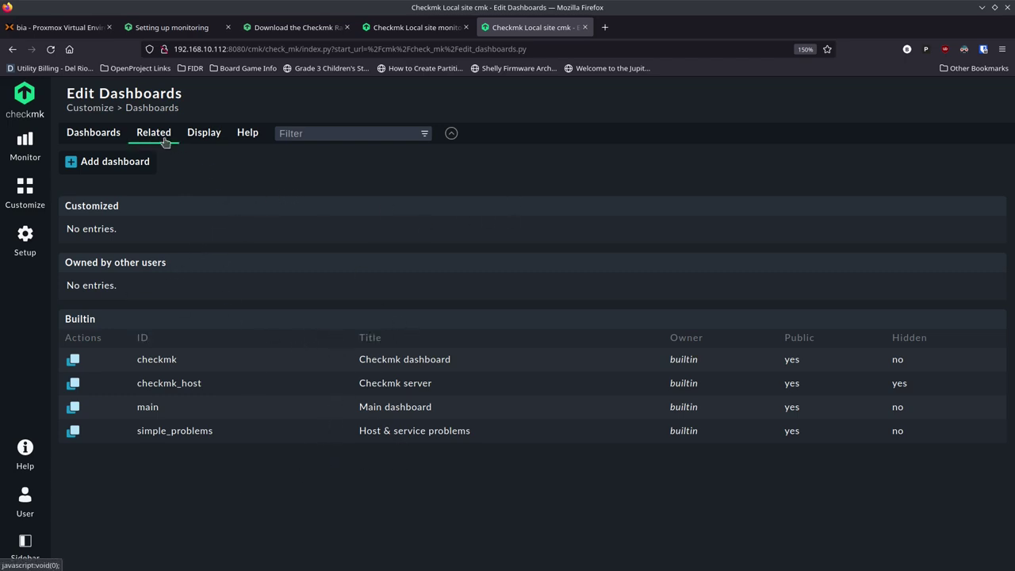
View the form for creating a new dashboard with its object type restriction and return to the main dashboard
{"action": "left_click", "coordinate": [91, 135]}
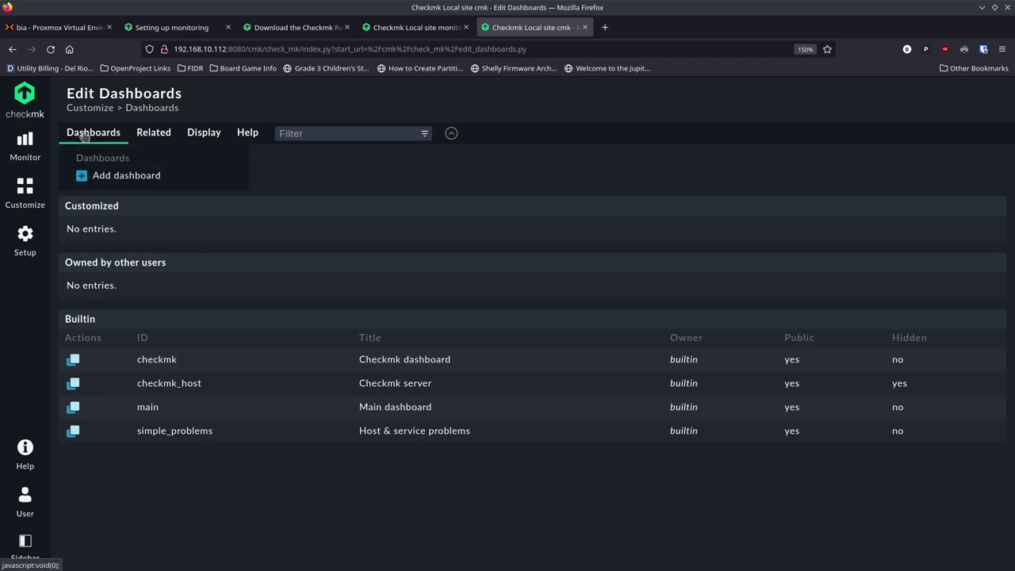
{"action": "left_click", "coordinate": [131, 182]}
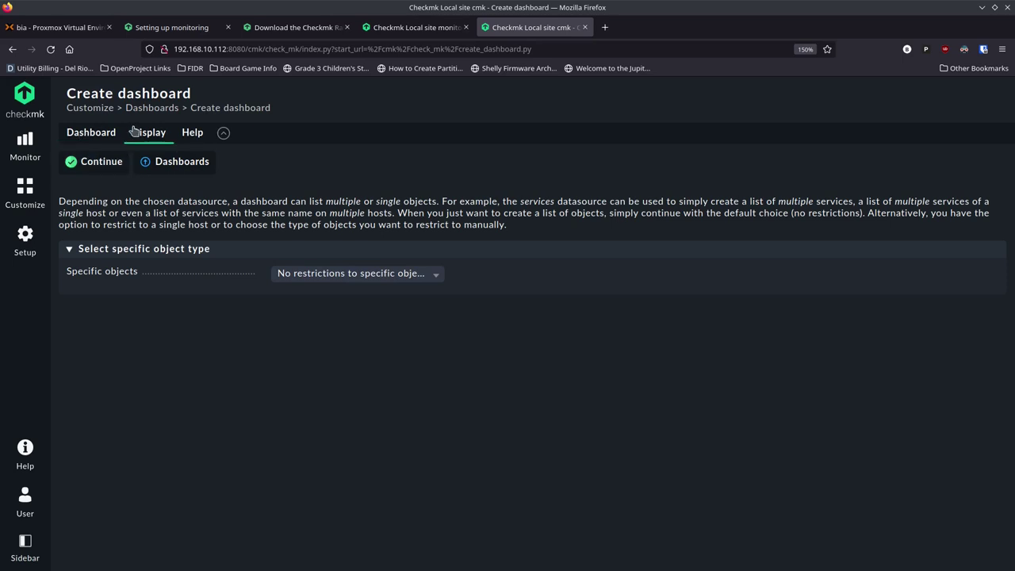
{"action": "left_click", "coordinate": [25, 95]}
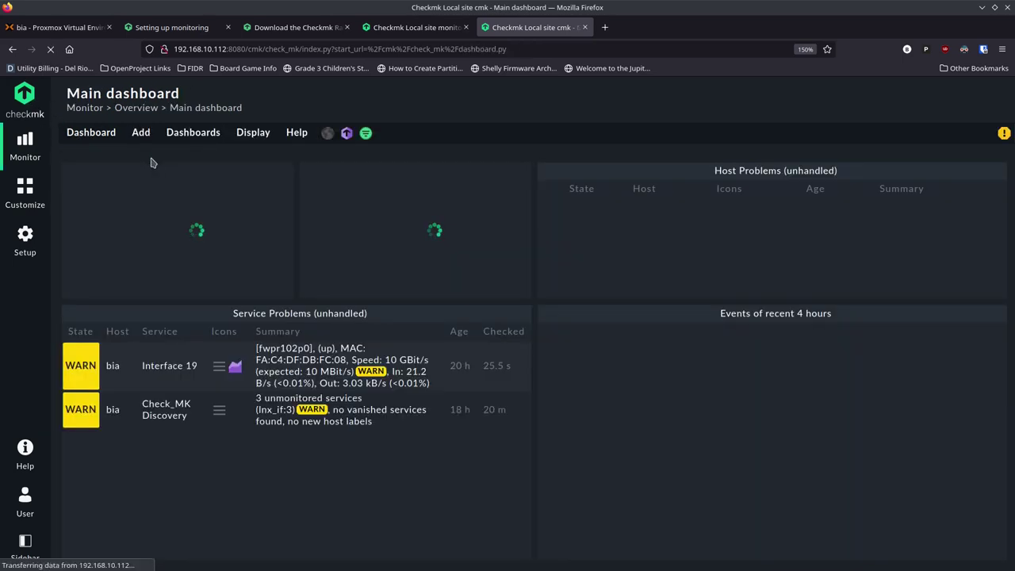
View the Checkmk dashboard with its servers and site overview and go back to the main dashboard
{"action": "left_click", "coordinate": [184, 136]}
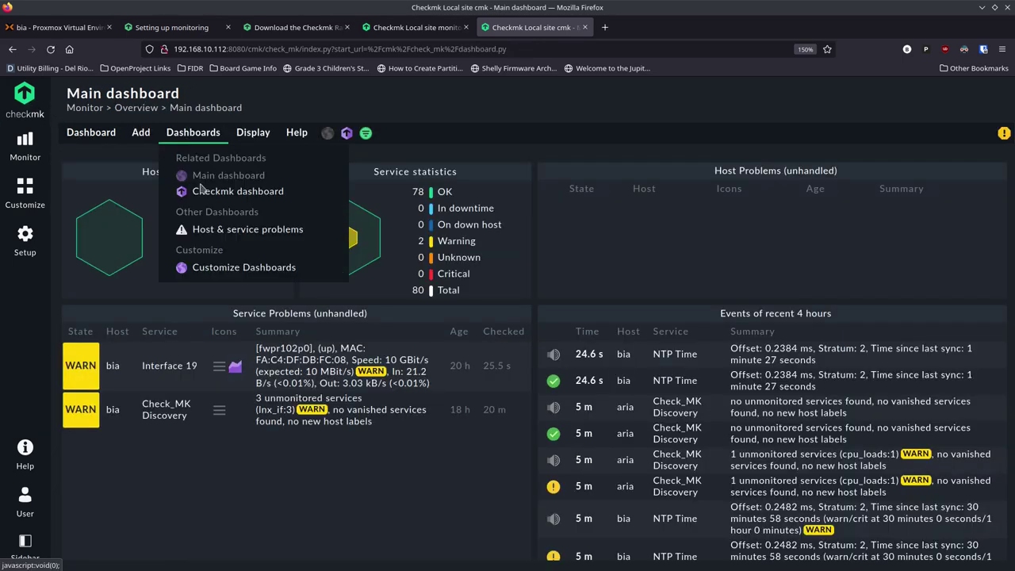
{"action": "left_click", "coordinate": [226, 192]}
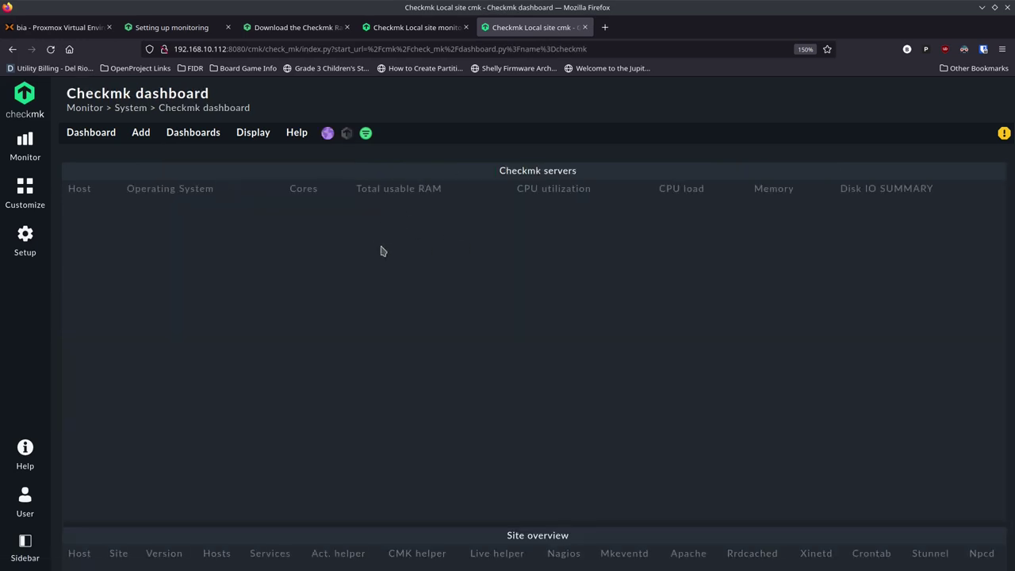
{"action": "left_click", "coordinate": [190, 136]}
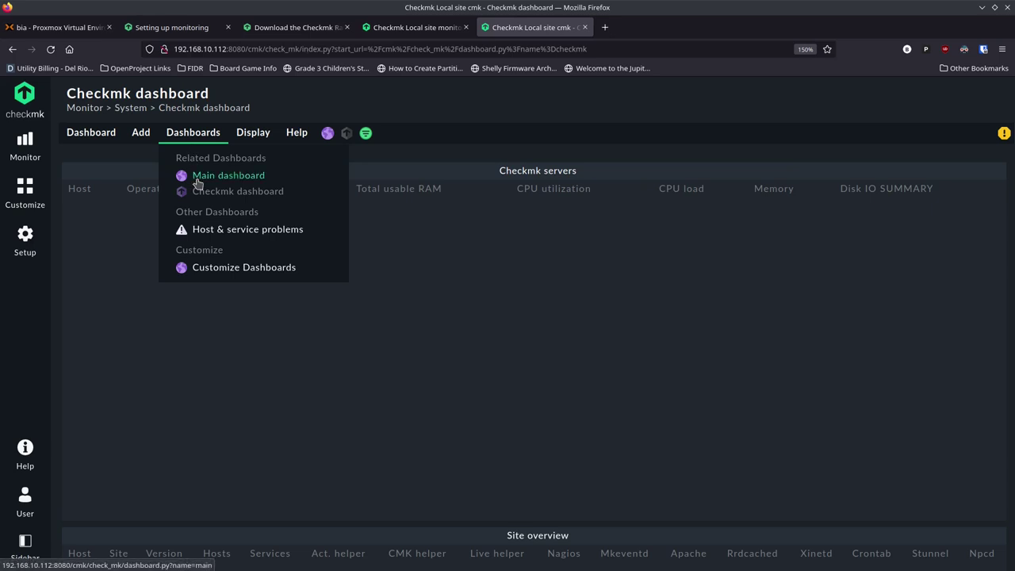
{"action": "left_click", "coordinate": [197, 175]}
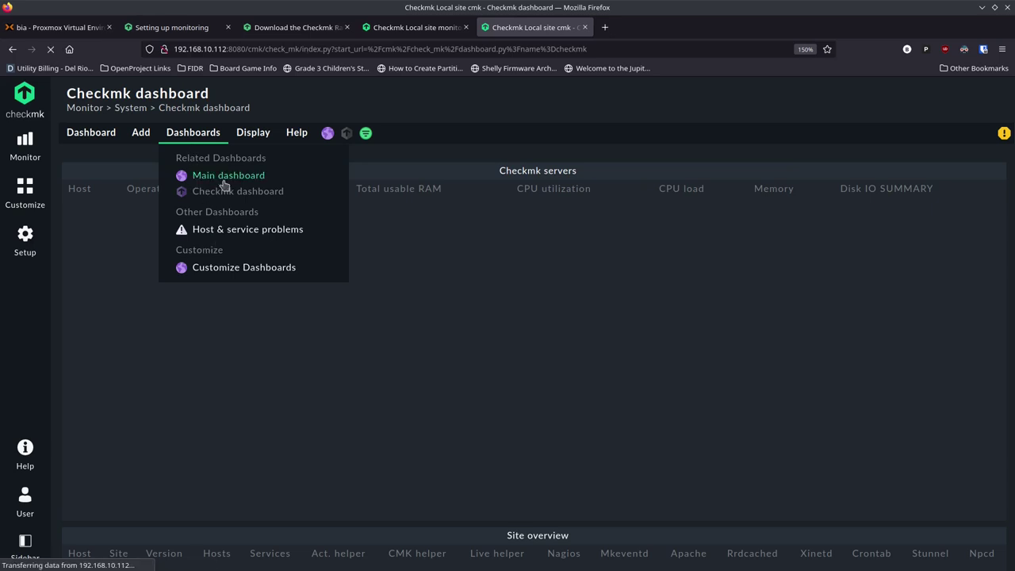
Show the main dashboard without navigation and switch it back to the display with navigation
{"action": "left_click", "coordinate": [249, 134]}
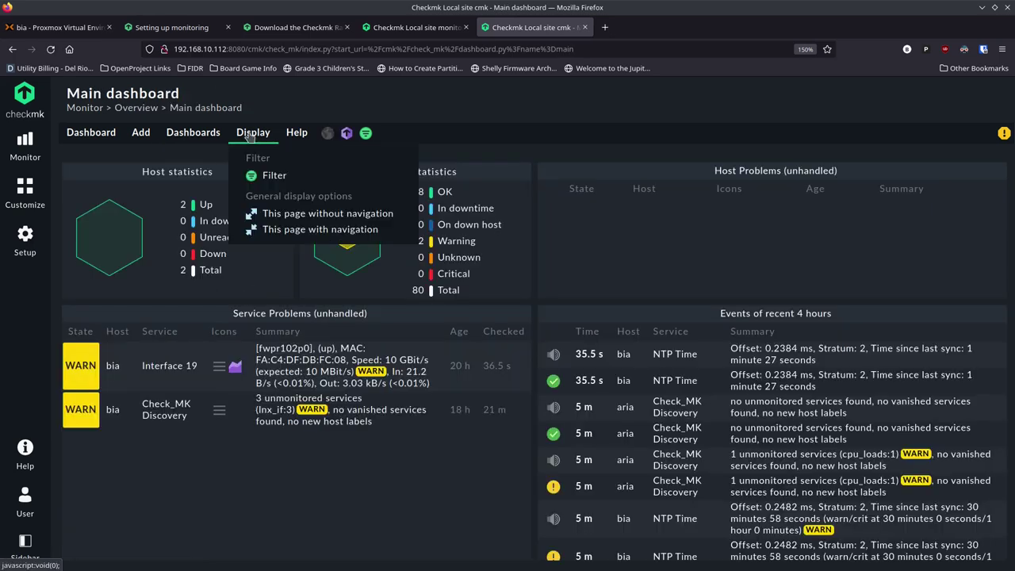
{"action": "left_click", "coordinate": [284, 217]}
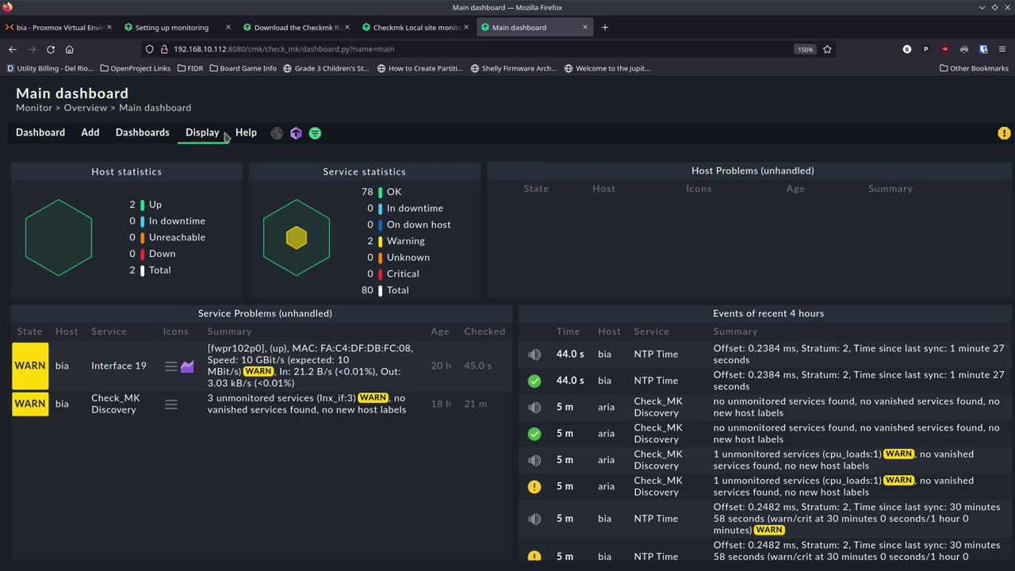
{"action": "left_click", "coordinate": [200, 135]}
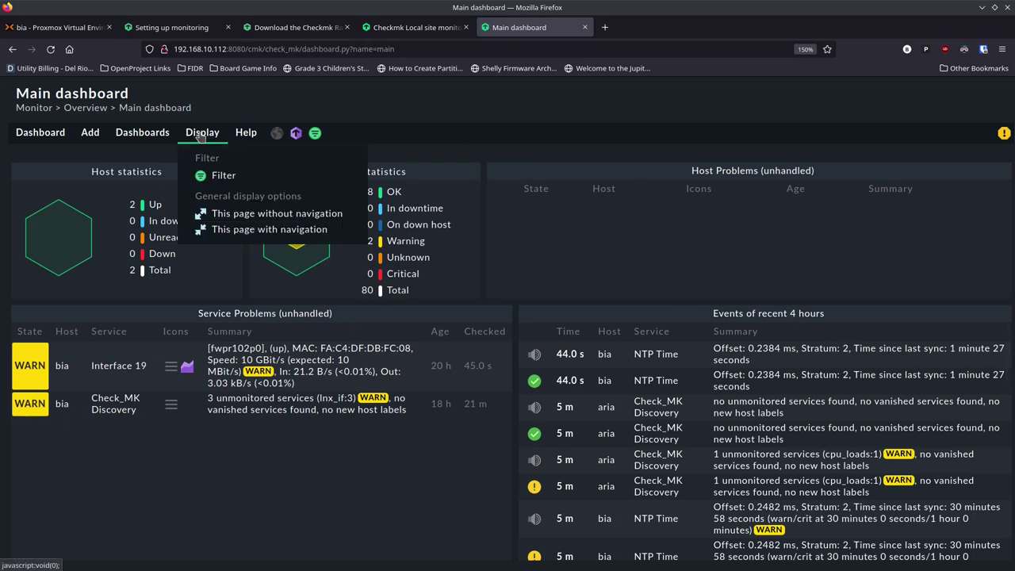
{"action": "left_click", "coordinate": [230, 231]}
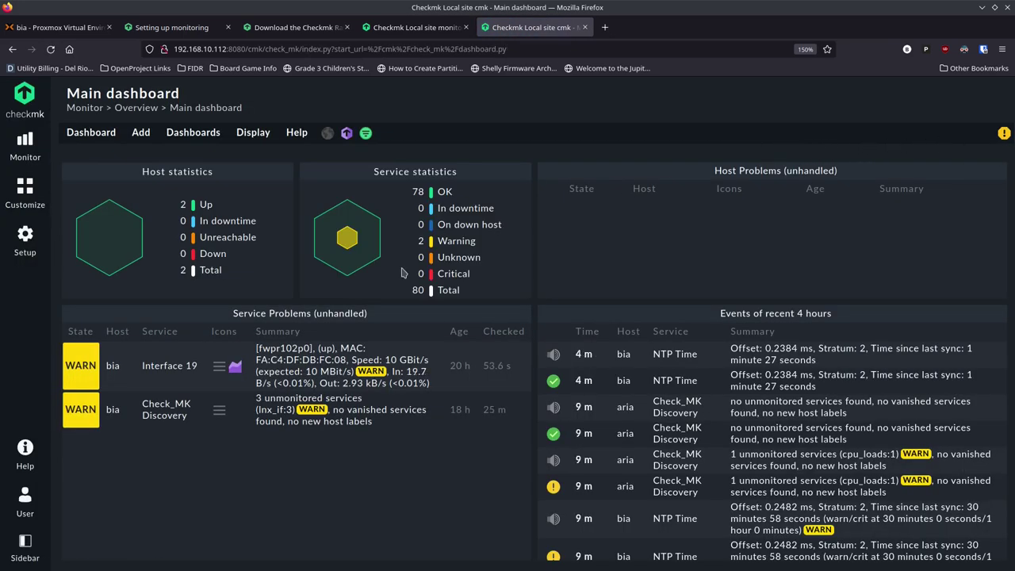
Remove the Overview element from the displayed sidebar and add it again from the available sidebar elements
{"action": "left_click", "coordinate": [32, 544]}
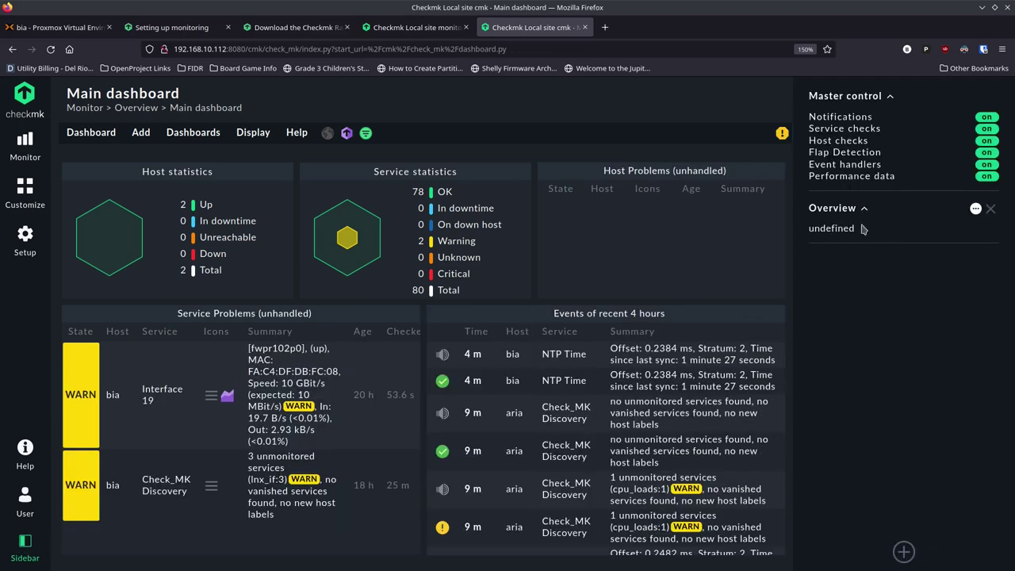
{"action": "left_click", "coordinate": [995, 210]}
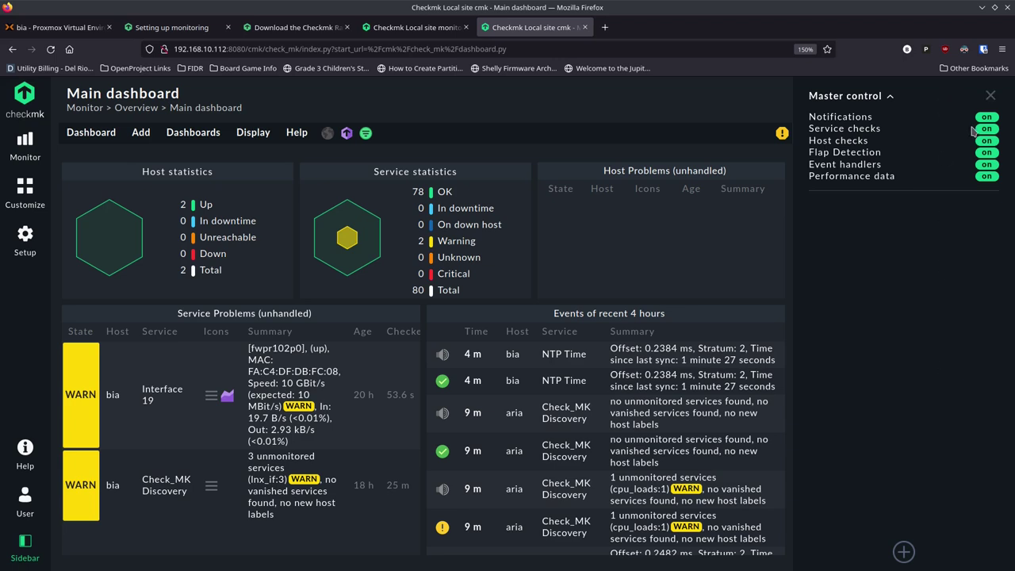
{"action": "left_click", "coordinate": [904, 553]}
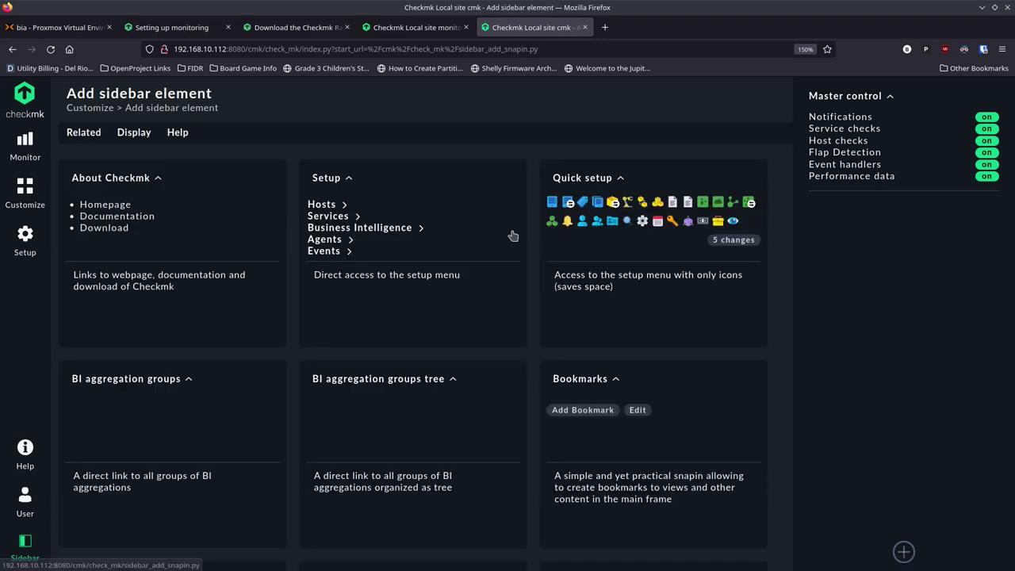
{"action": "scroll", "coordinate": [214, 309], "scroll_direction": "down", "scroll_amount": 5}
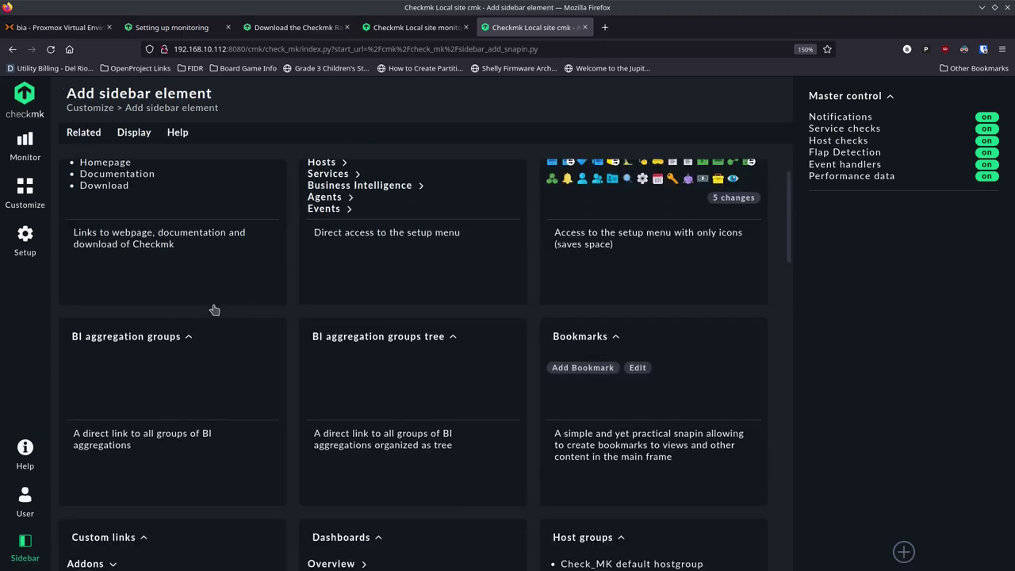
{"action": "scroll", "coordinate": [214, 310], "scroll_direction": "down", "scroll_amount": 4}
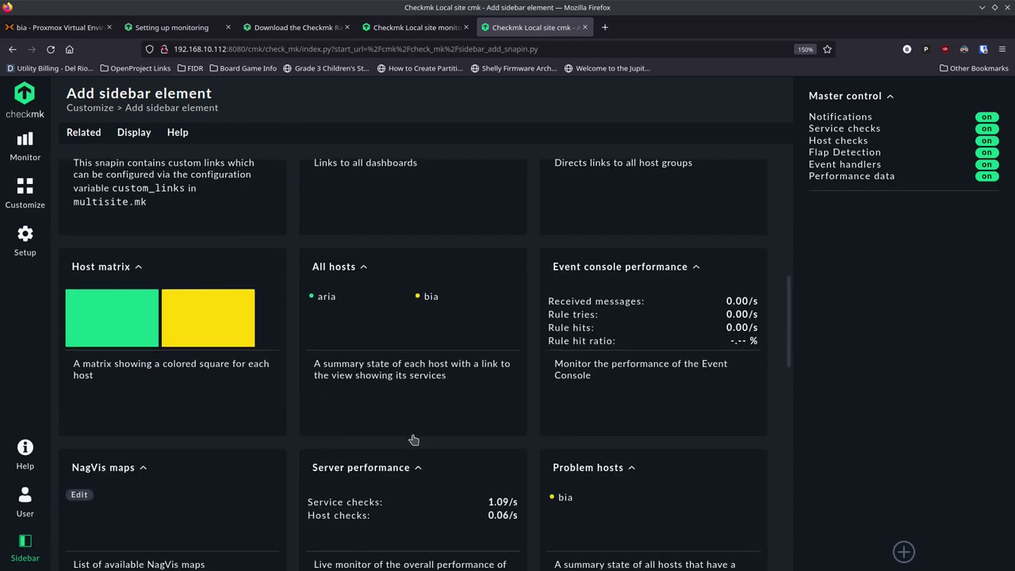
{"action": "scroll", "coordinate": [405, 439], "scroll_direction": "down", "scroll_amount": 5}
{"action": "scroll", "coordinate": [406, 439], "scroll_direction": "down", "scroll_amount": 8}
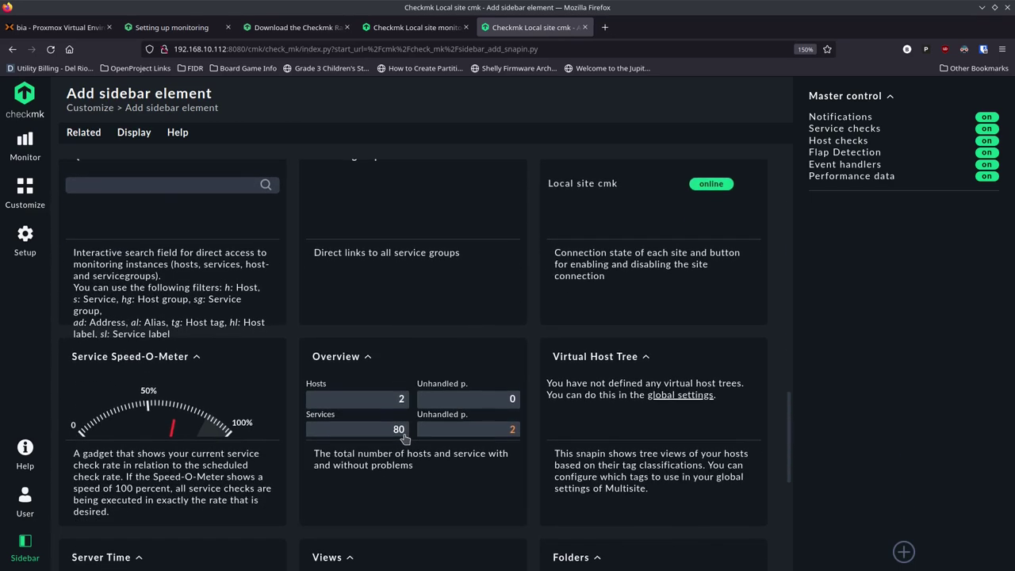
{"action": "left_click", "coordinate": [405, 337]}
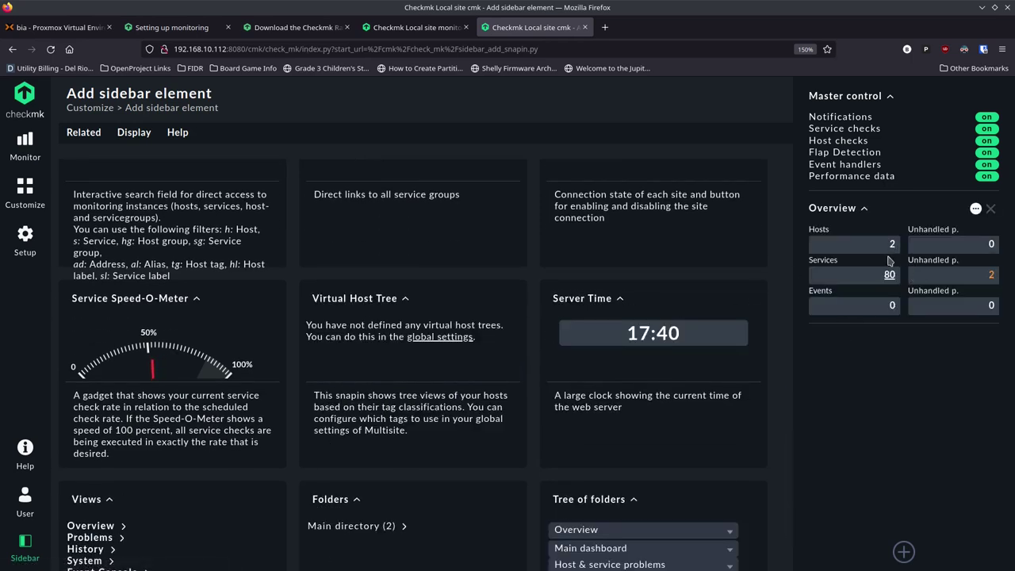
Add the Service Speed-O-Meter element to the sidebar and hide the sidebar
{"action": "left_click", "coordinate": [204, 333]}
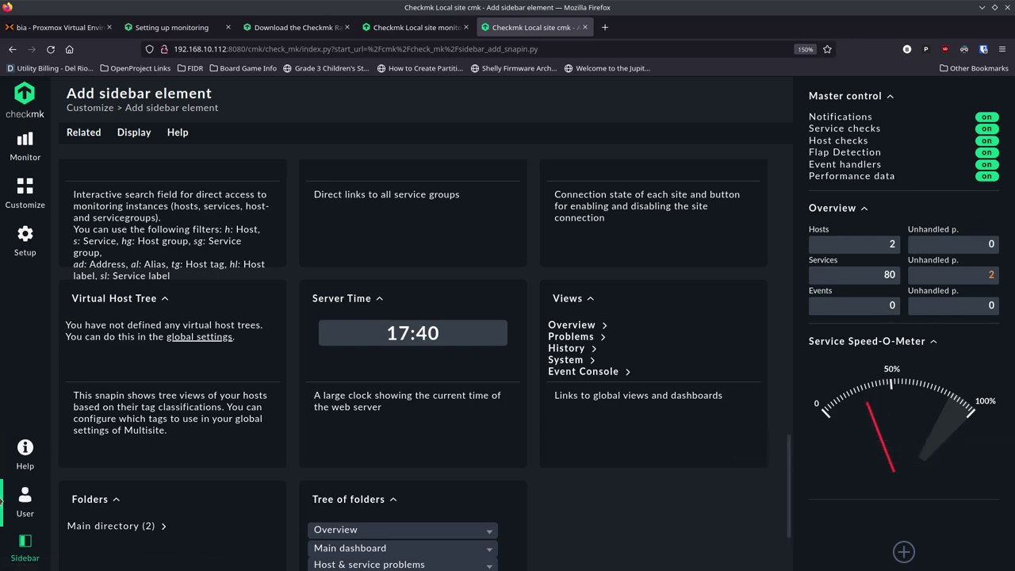
{"action": "left_click", "coordinate": [25, 541]}
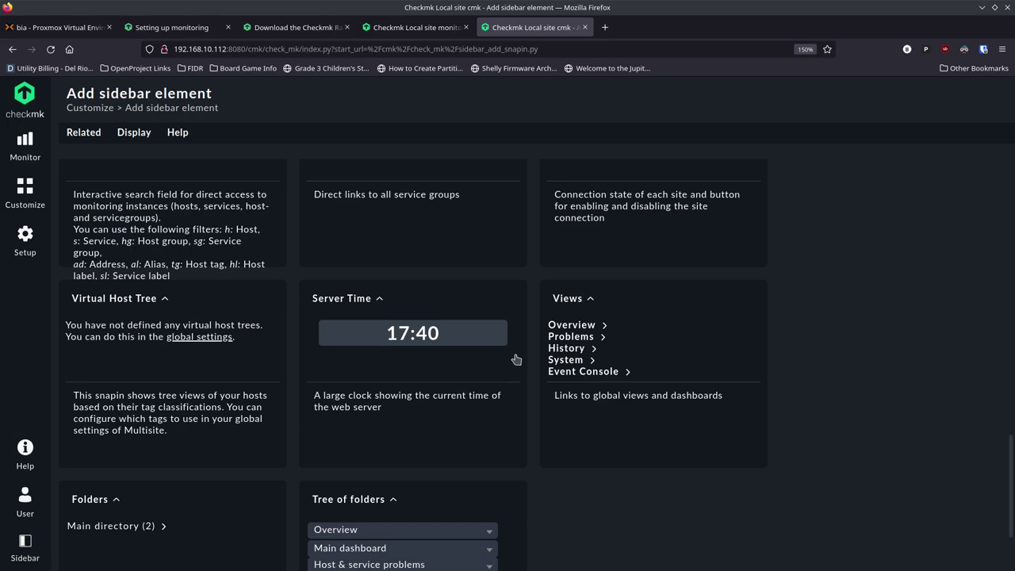
{"action": "scroll", "coordinate": [188, 476], "scroll_direction": "down", "scroll_amount": 1}
{"action": "scroll", "coordinate": [310, 331], "scroll_direction": "up", "scroll_amount": 11}
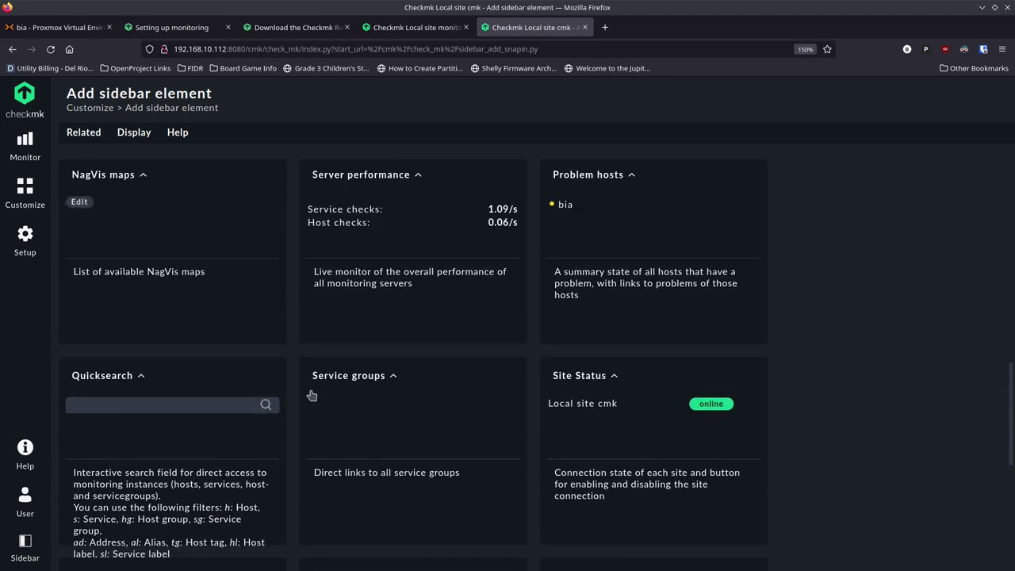
{"action": "scroll", "coordinate": [508, 378], "scroll_direction": "up", "scroll_amount": 4}
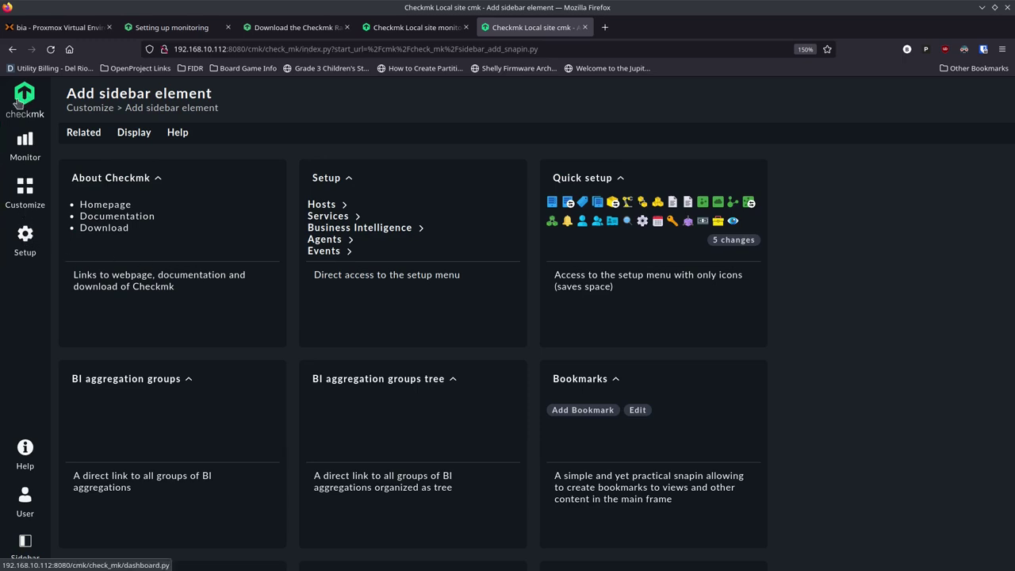
View the list of all monitored hosts and the network topology of the site
{"action": "left_click", "coordinate": [17, 148]}
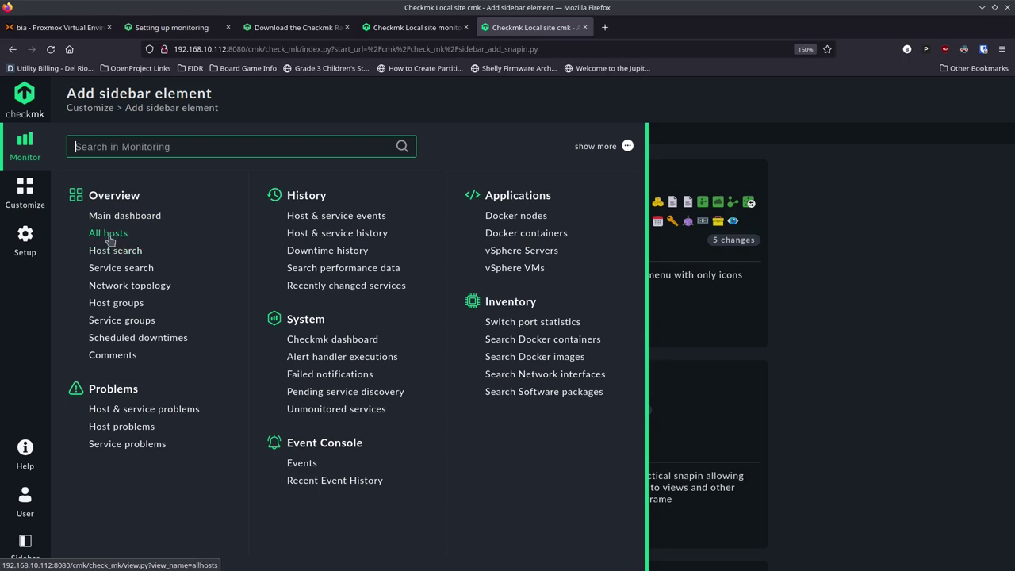
{"action": "left_click", "coordinate": [111, 235]}
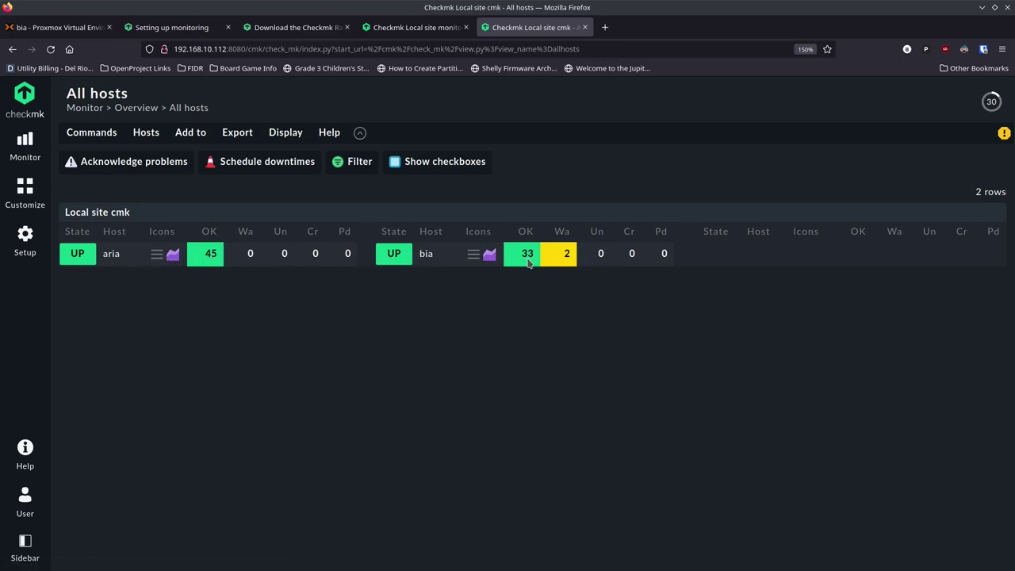
{"action": "left_click", "coordinate": [29, 150]}
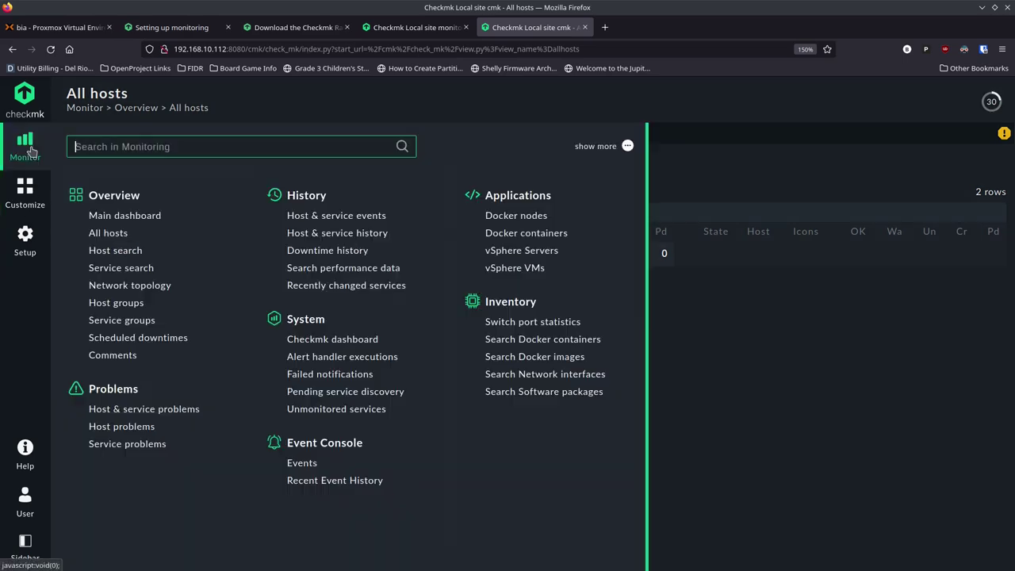
{"action": "left_click", "coordinate": [117, 291]}
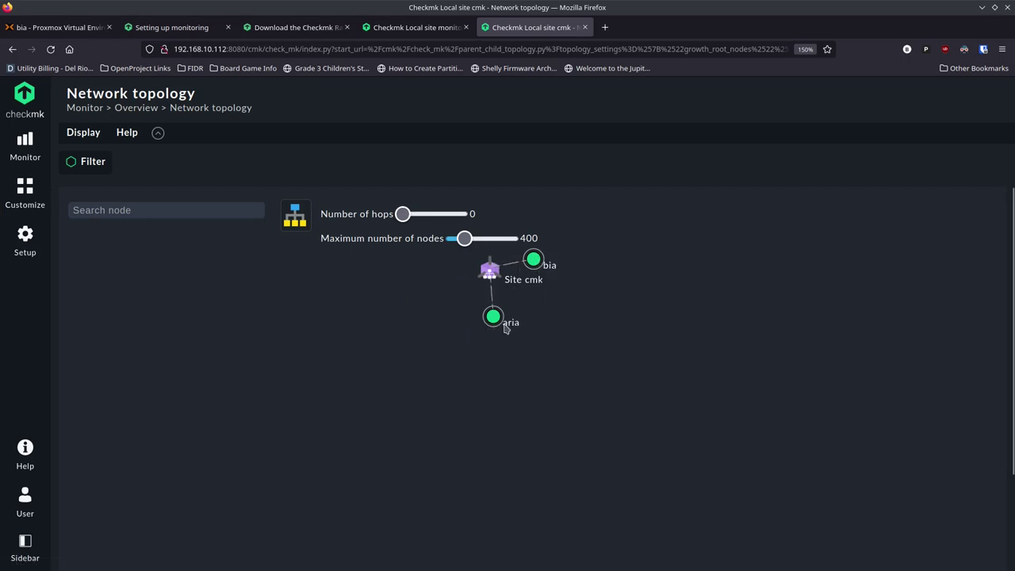
{"action": "mouse_move", "coordinate": [494, 325]}
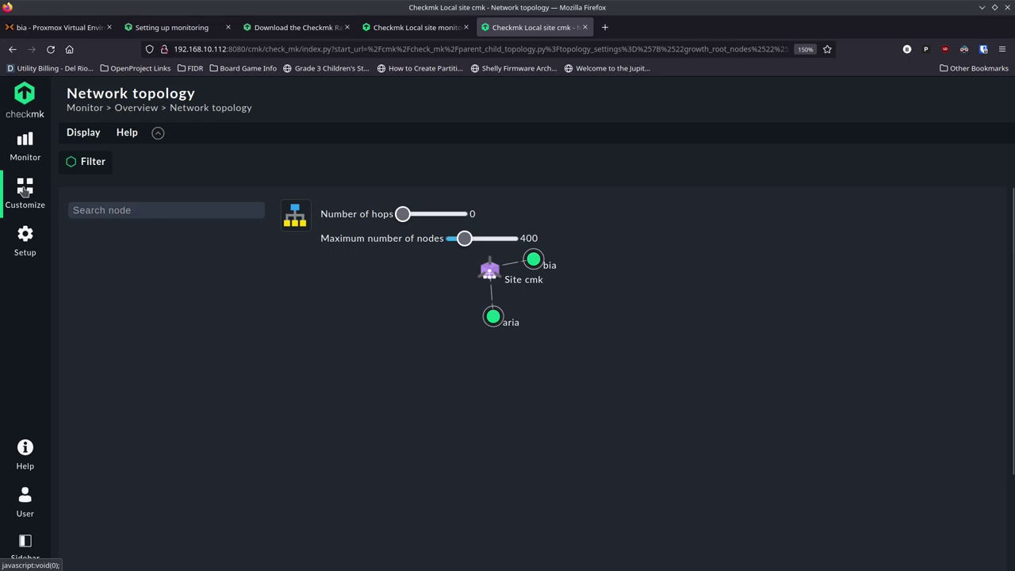
View the unhandled host and service problems and return to the main dashboard
{"action": "left_click", "coordinate": [34, 148]}
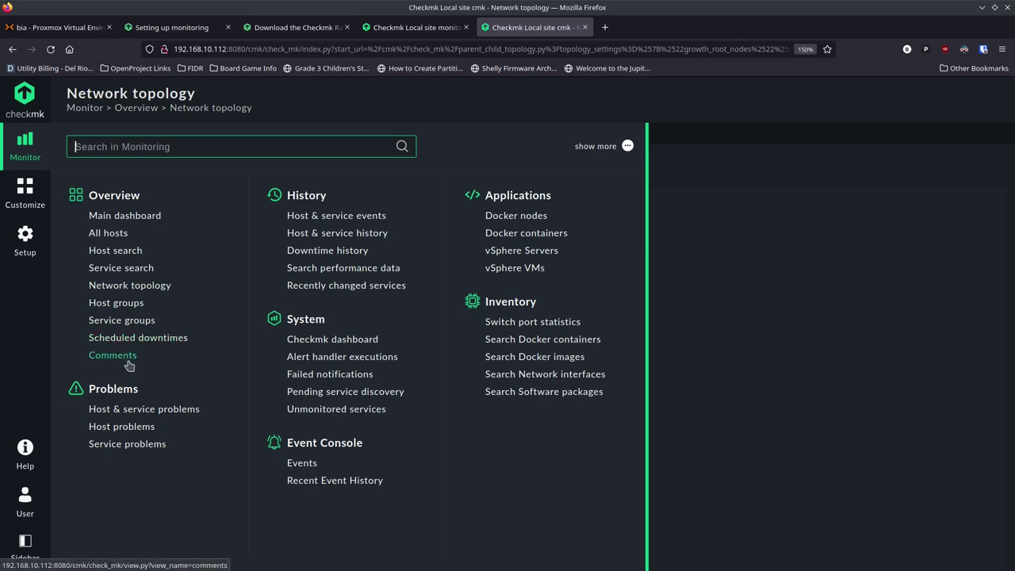
{"action": "left_click", "coordinate": [127, 410]}
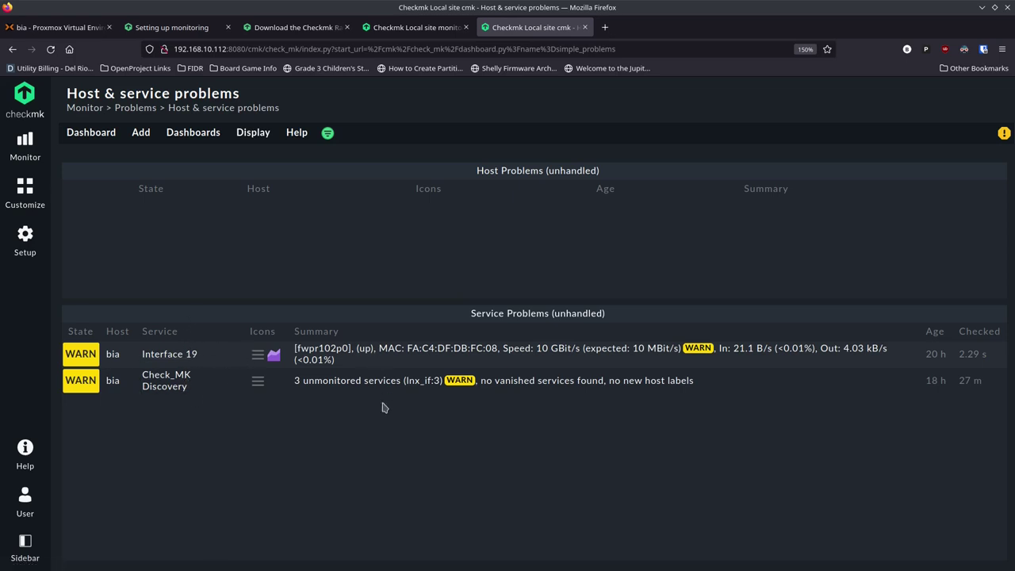
{"action": "left_click", "coordinate": [25, 96]}
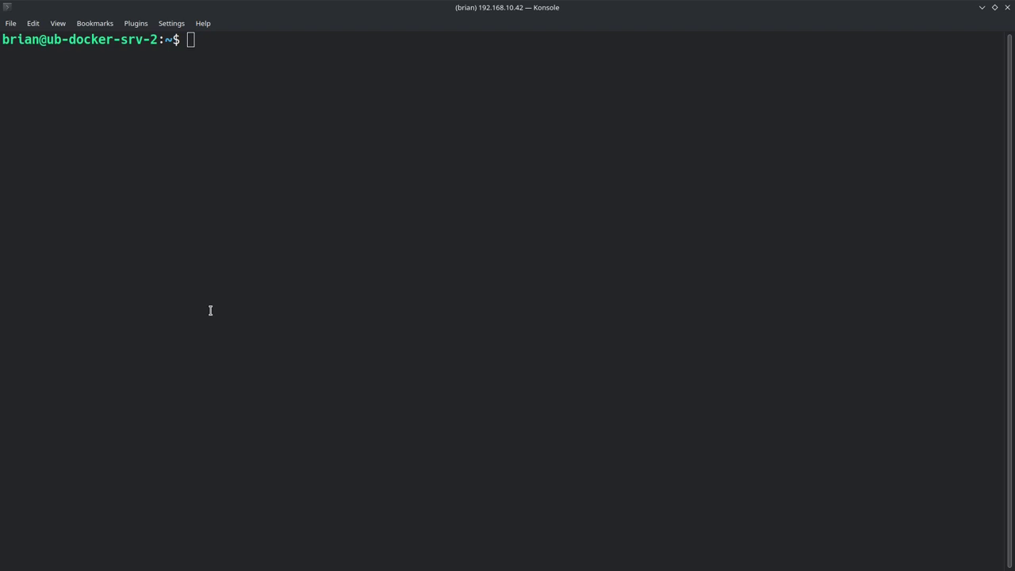
In the Konsole terminal on the Docker server, change to the docker directory and list its contents
{"action": "left_click", "coordinate": [208, 153]}
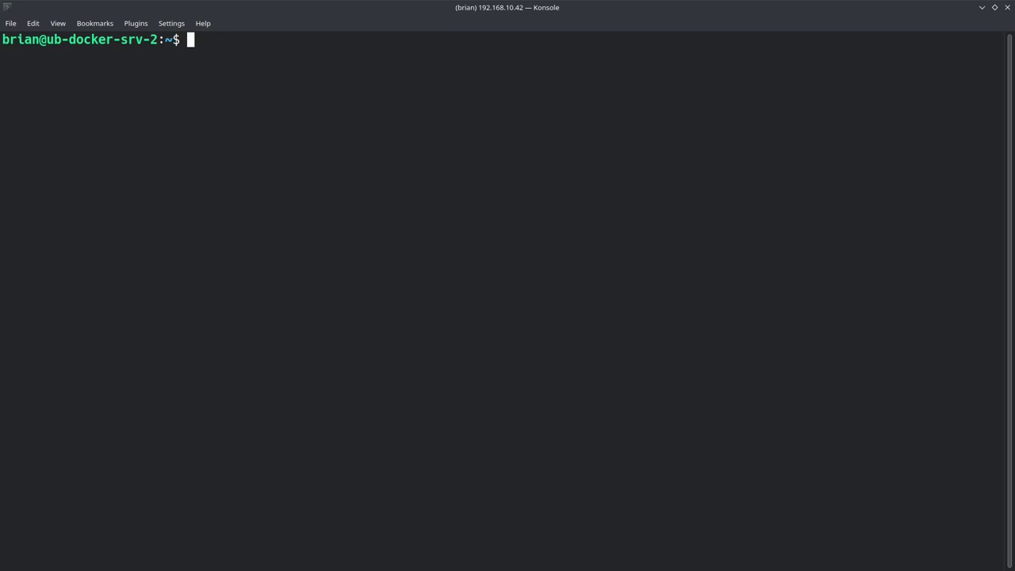
{"action": "type", "text": "cd docker/"}
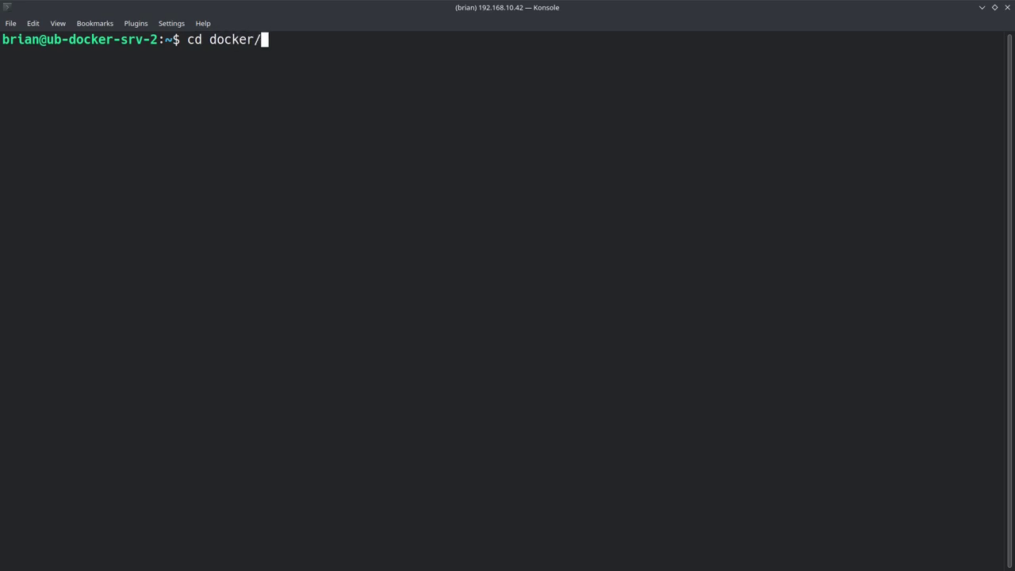
{"action": "key", "text": "Return"}
{"action": "type", "text": "ls"}
{"action": "key", "text": "Return"}
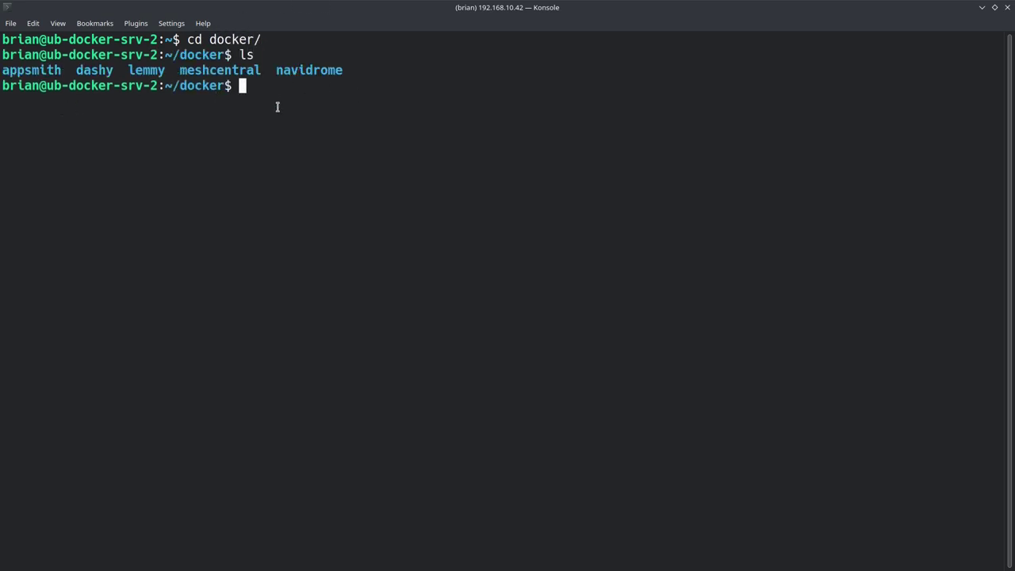
Create a checkmk directory inside docker, change into it, list its contents and clear the terminal
{"action": "type", "text": "mkdir checkmk"}
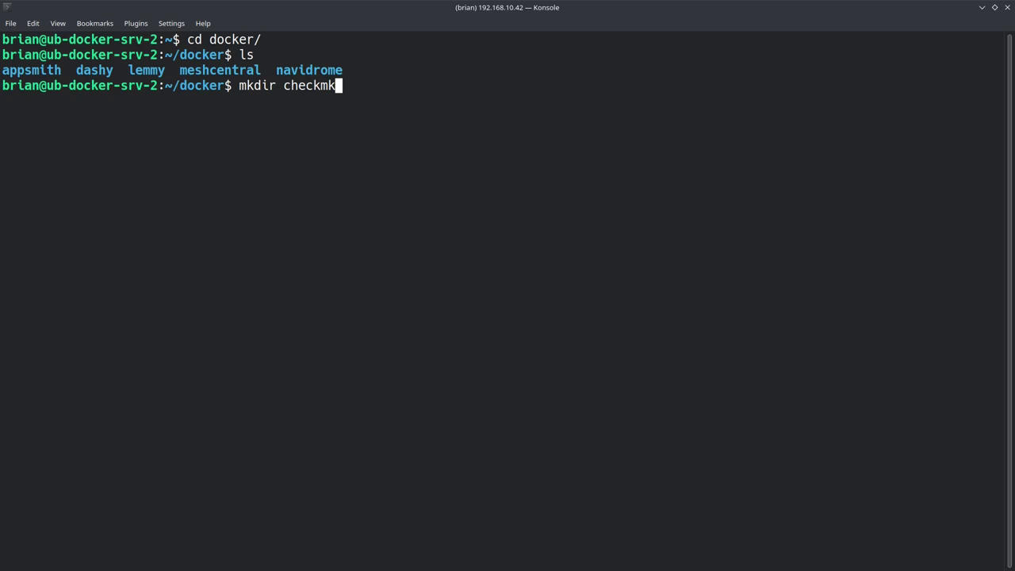
{"action": "key", "text": "Return"}
{"action": "type", "text": "cd chec"}
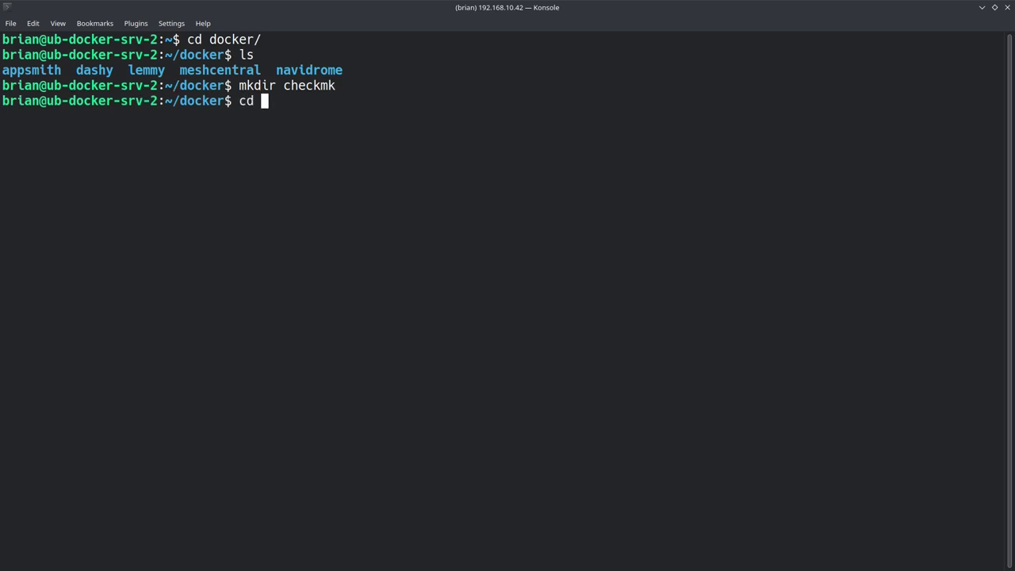
{"action": "key", "text": "Tab"}
{"action": "key", "text": "Return"}
{"action": "type", "text": "ls"}
{"action": "key", "text": "Return"}
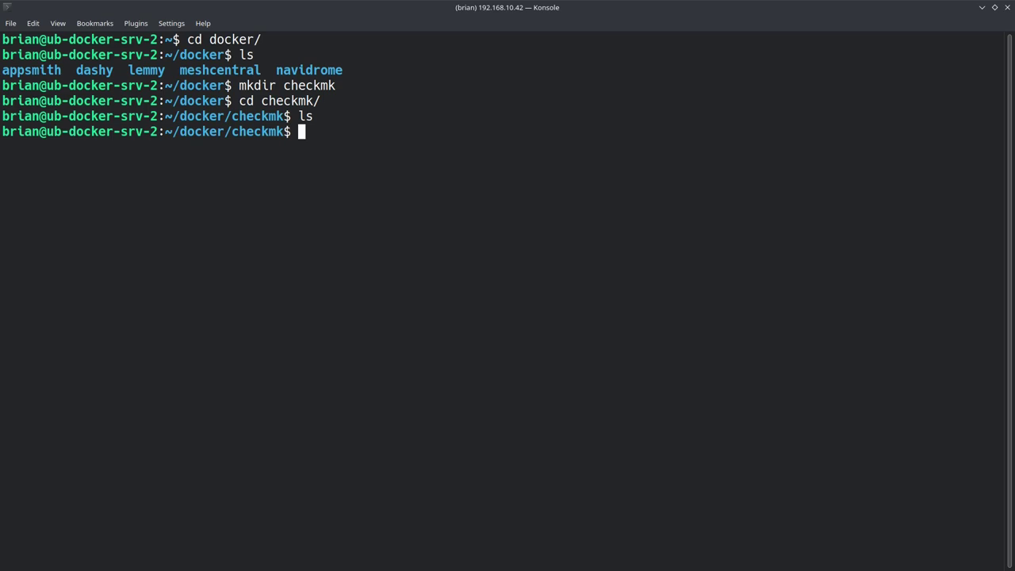
{"action": "type", "text": "clear"}
{"action": "key", "text": "Return"}
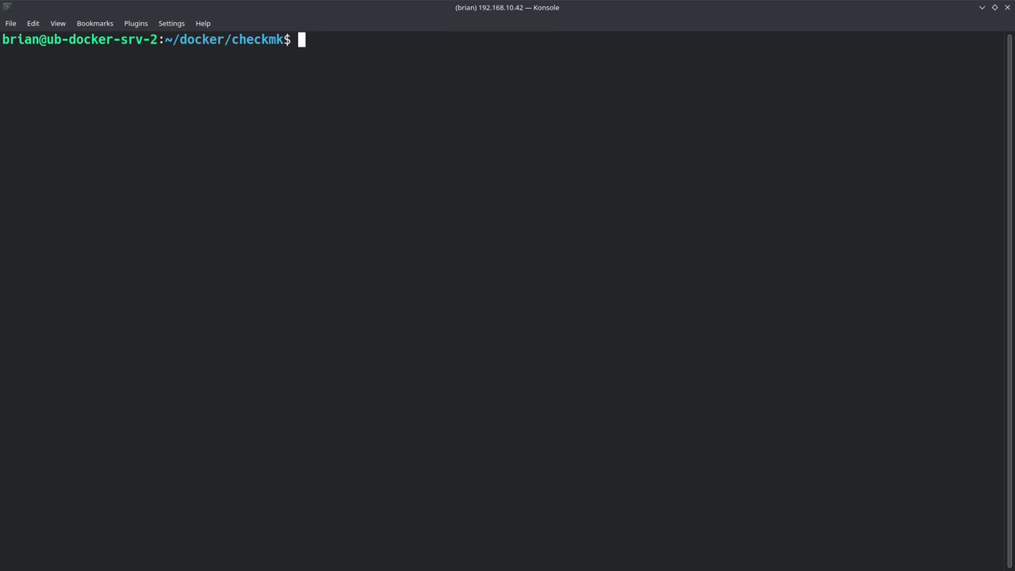
Create docker-compose.yml in nano with version '3.3' and service check-mk-raw: ports 8080:5000, tmpfs /opt/omd/sites/cmk/tmp:uid=1000,gid=1000, volumes ./monitoring:/omd/sites and /etc/localtime:/etc/localtime:ro, container_name monitoring, restart always, image checkmk/check-mk-raw:2.0.0-latest
{"action": "type", "text": "nano docker-compose.yml"}
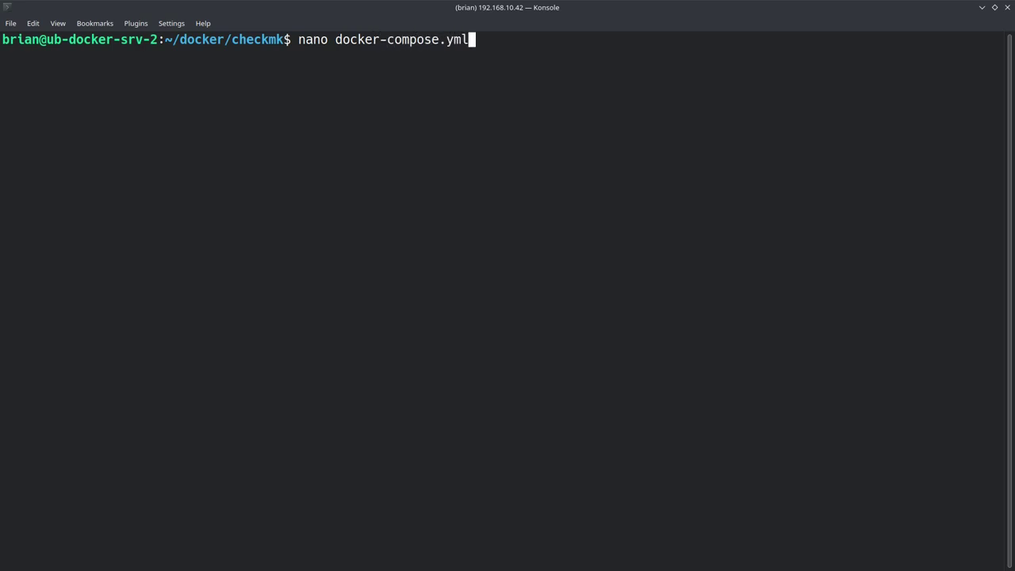
{"action": "key", "text": "Return"}
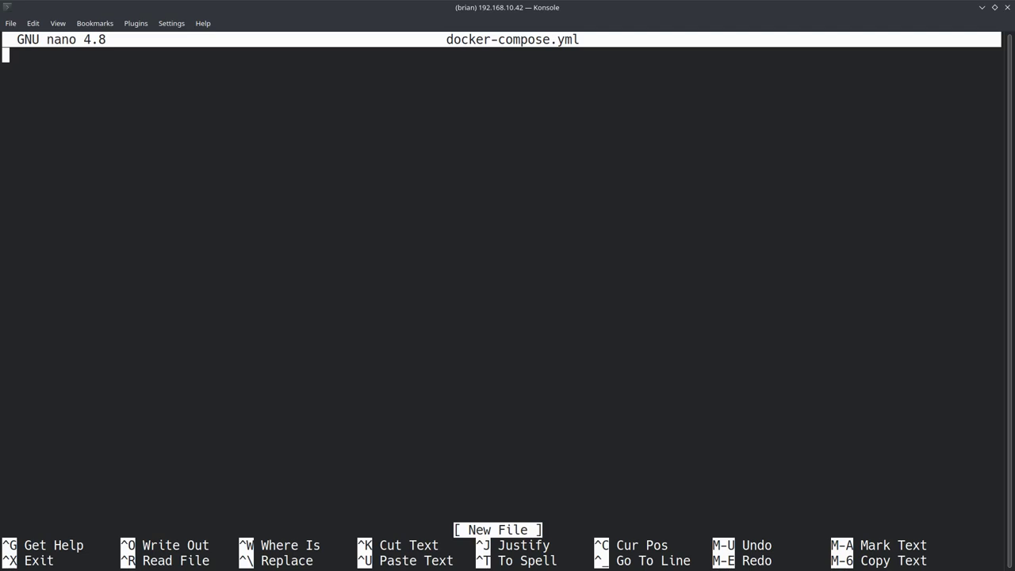
{"action": "type", "text": "version: '3.3' services:   check-mk-raw:     ports:       - '8080:5000'     tmpfs: '/opt/omd/sites/cmk/tmp:uid=1000,gid=1000'     volumes:       - './monitoring:/omd/sites'       - '/etc/localtime:/etc/localtime:ro'     container_name: monitoring     restart: always     image: 'checkmk/check-mk-raw:2.0.0-latest'"}
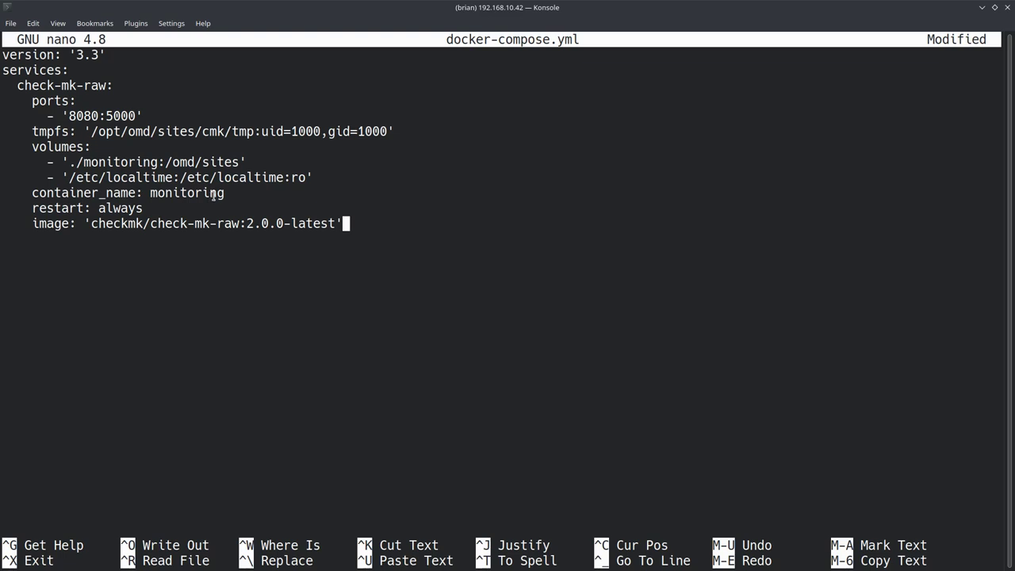
{"action": "left_click_drag", "start_coordinate": [226, 194], "coordinate": [147, 194]}
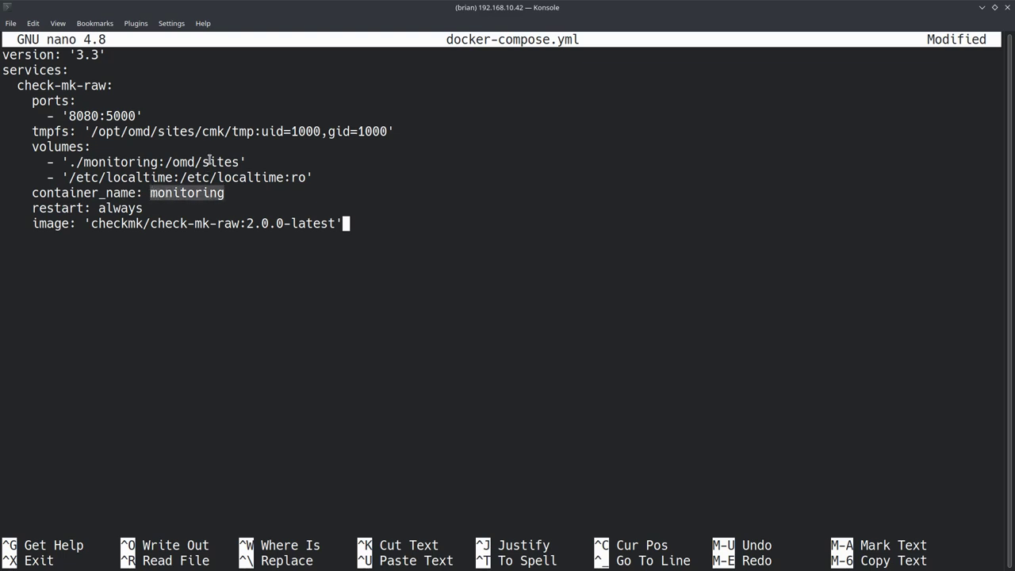
{"action": "left_click", "coordinate": [230, 191]}
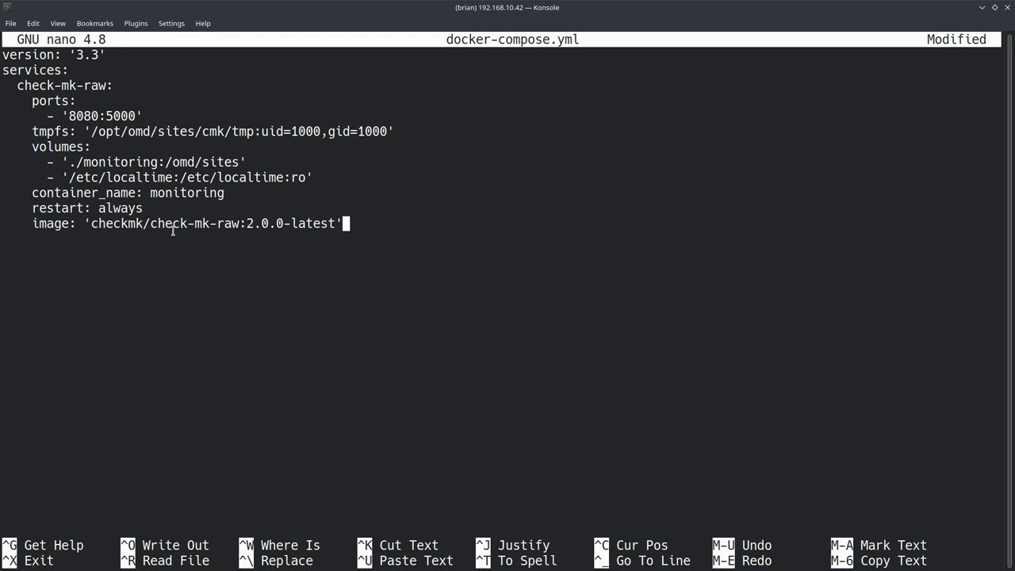
Save docker-compose.yml, exit nano and list the contents of the checkmk directory
{"action": "key", "text": "ctrl+o"}
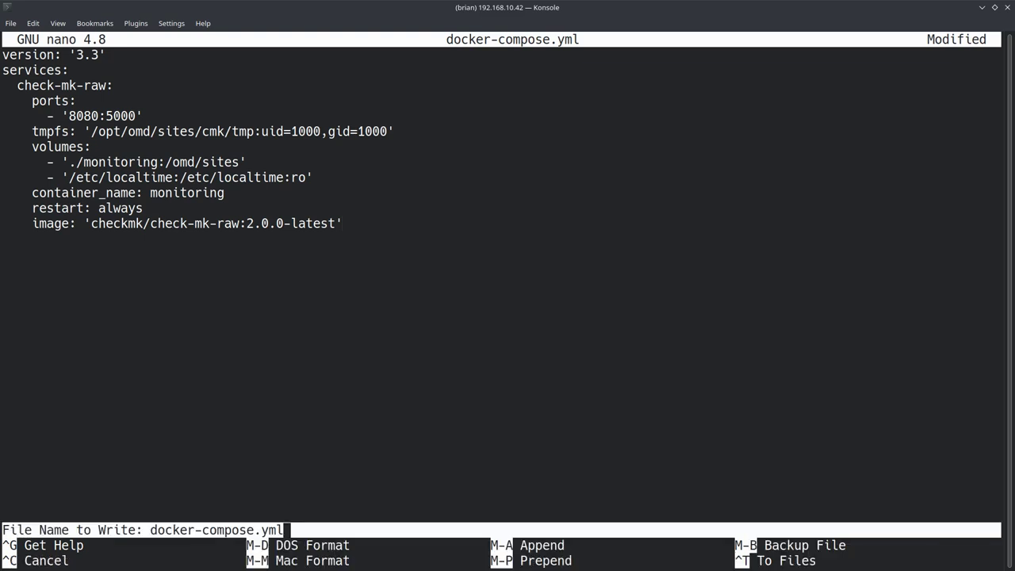
{"action": "key", "text": "Return"}
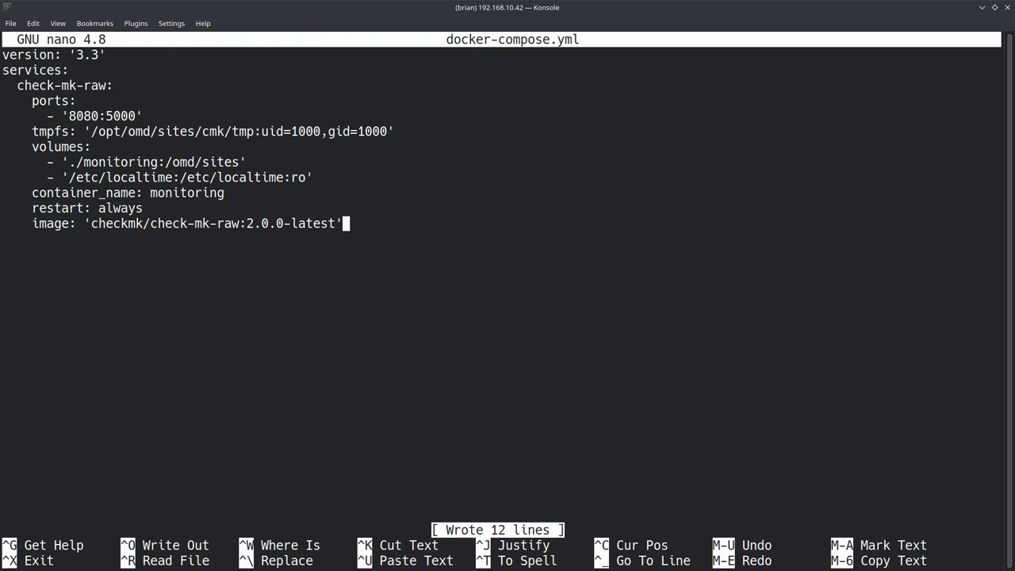
{"action": "key", "text": "ctrl+x"}
{"action": "type", "text": "ls"}
{"action": "key", "text": "Return"}
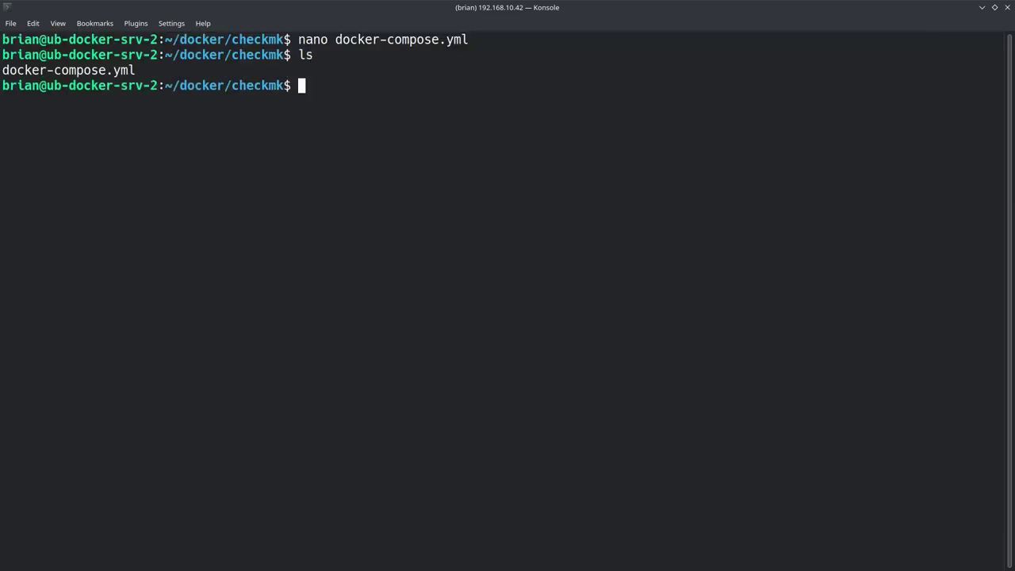
Start the Checkmk container in the background and follow its logs with docker-compose up -d && docker-compose logs -f
{"action": "type", "text": "docker-compose up -"}
{"action": "key", "text": "BackSpace"}
{"action": "key", "text": "BackSpace"}
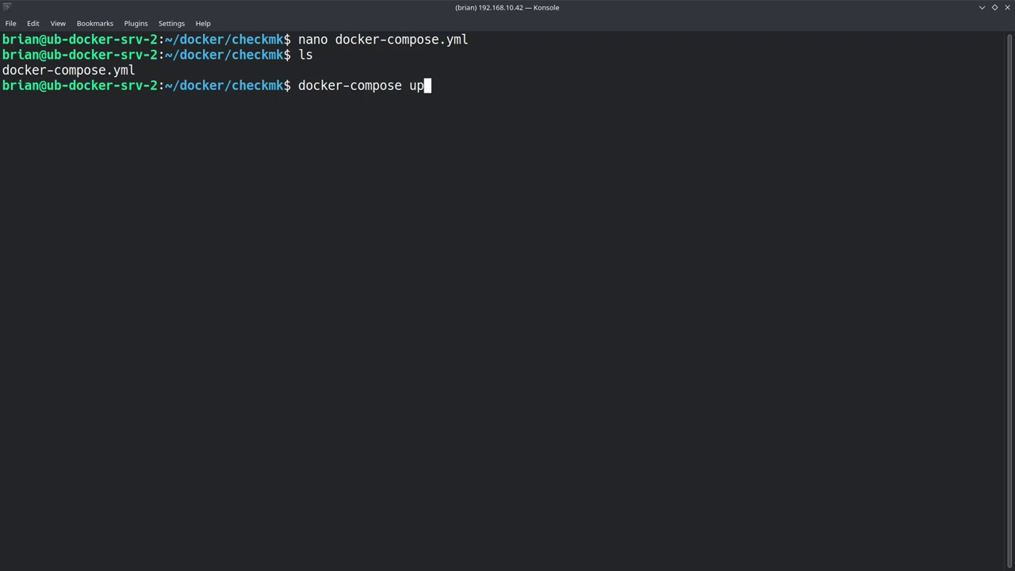
{"action": "type", "text": "-d"}
{"action": "type", "text": " &&"}
{"action": "type", "text": " docker-compo"}
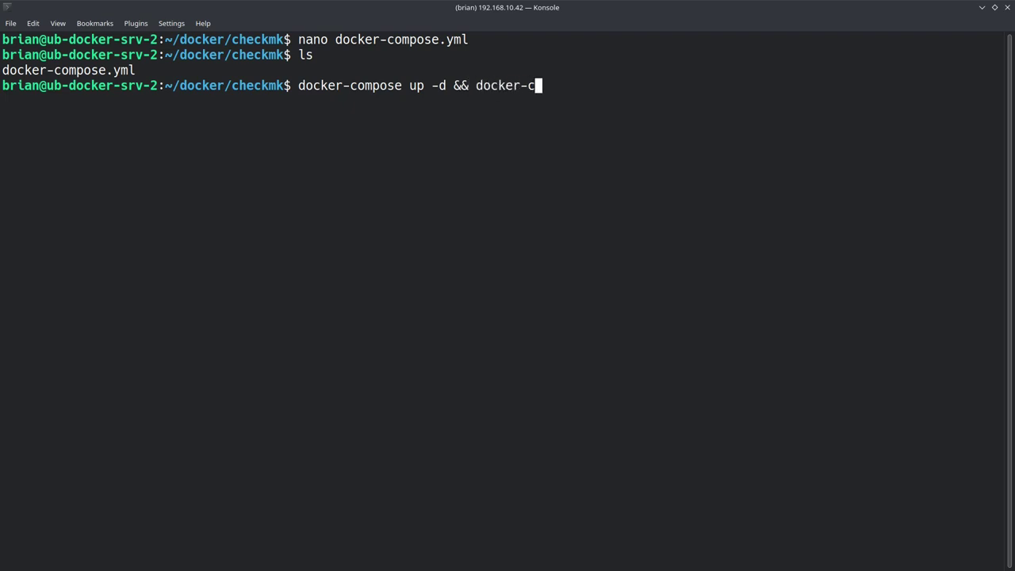
{"action": "type", "text": "se up"}
{"action": "key", "text": "BackSpace"}
{"action": "key", "text": "BackSpace"}
{"action": "key", "text": "BackSpace"}
{"action": "type", "text": "logs -f"}
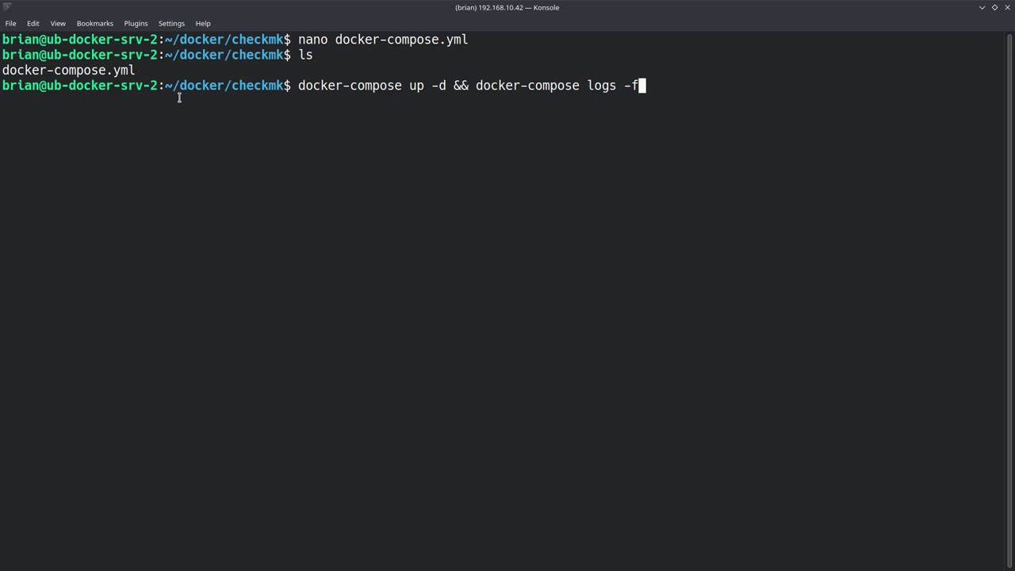
{"action": "left_click_drag", "start_coordinate": [297, 85], "coordinate": [445, 83]}
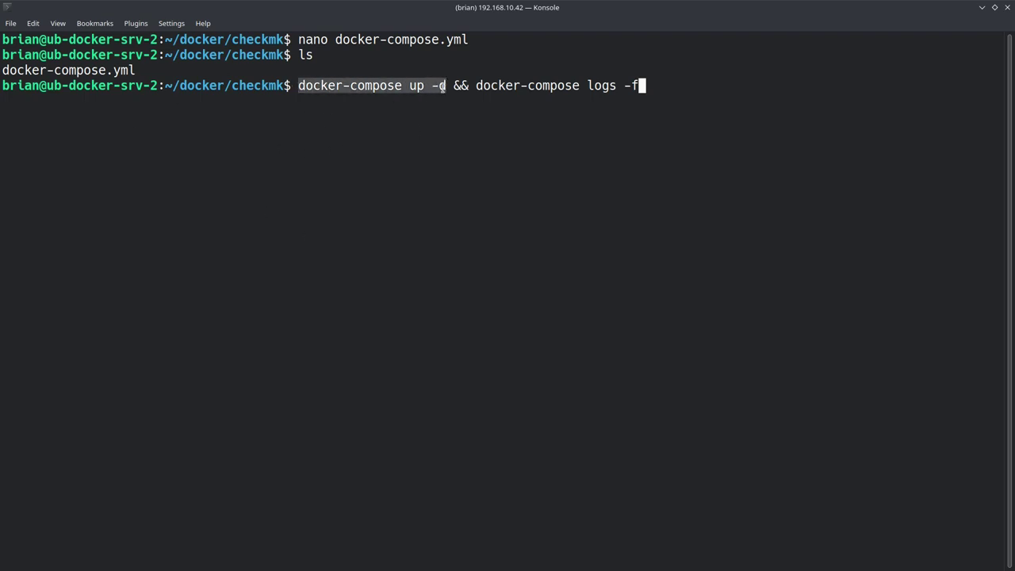
{"action": "left_click_drag", "start_coordinate": [475, 85], "coordinate": [644, 85]}
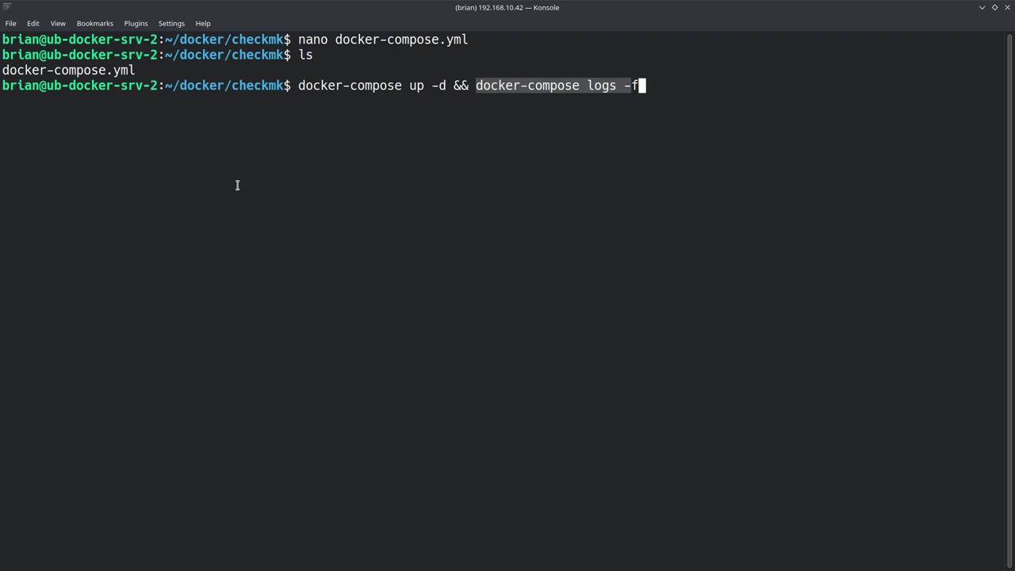
{"action": "left_click", "coordinate": [265, 195]}
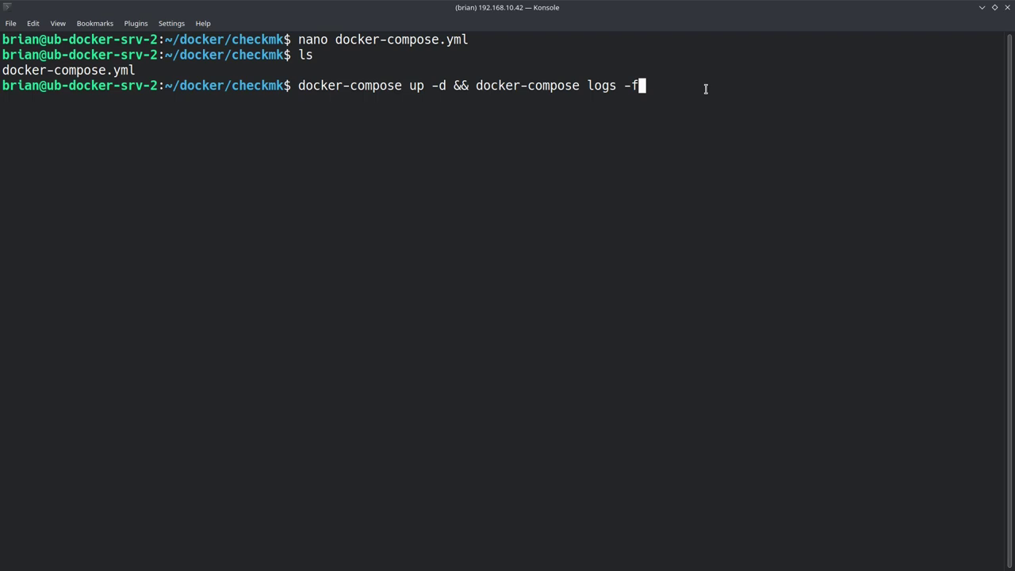
{"action": "key", "text": "Return"}
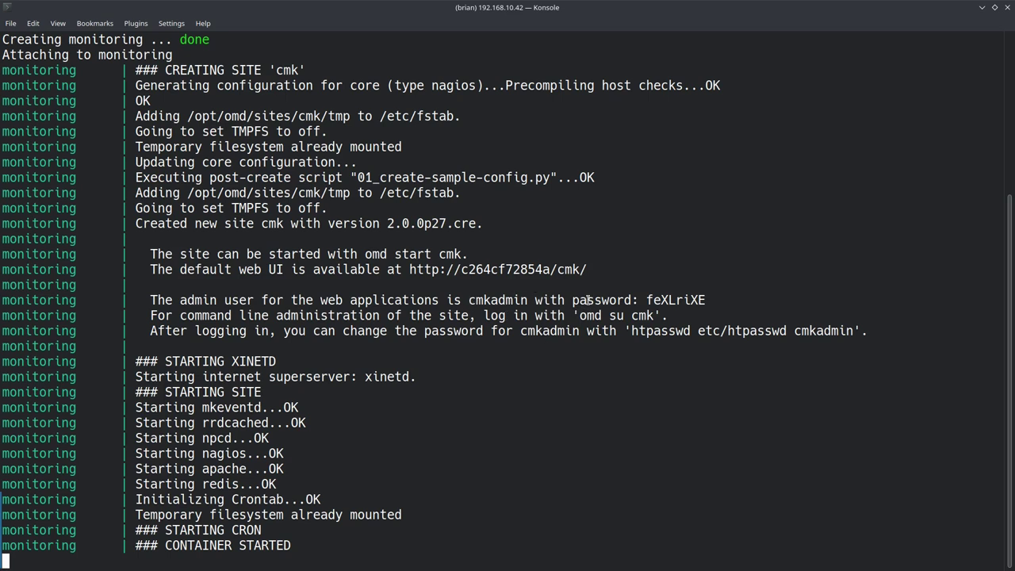
Copy the generated cmkadmin password from the container log output
{"action": "left_click_drag", "start_coordinate": [645, 300], "coordinate": [705, 300]}
{"action": "right_click", "coordinate": [690, 301]}
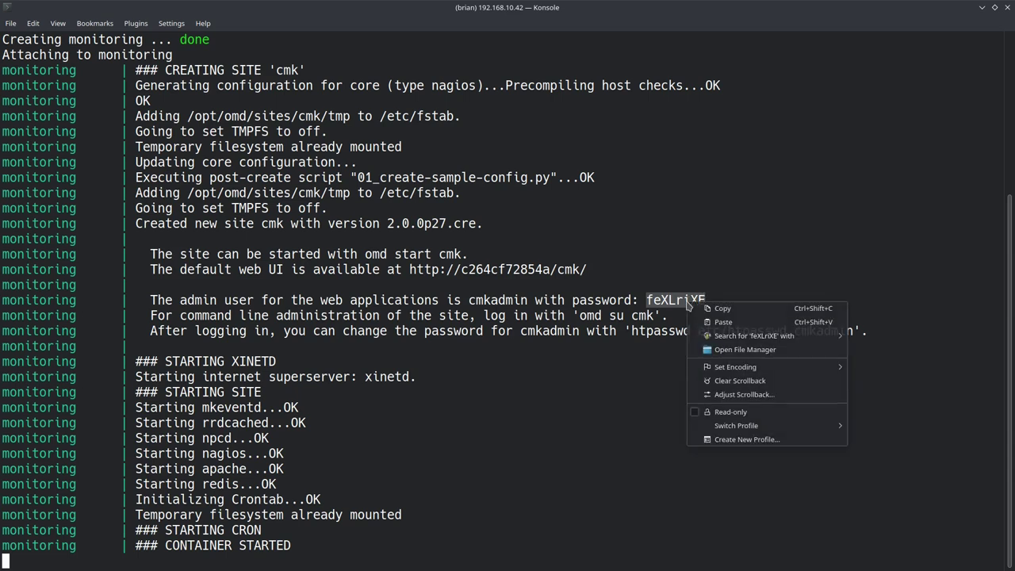
{"action": "left_click", "coordinate": [702, 311]}
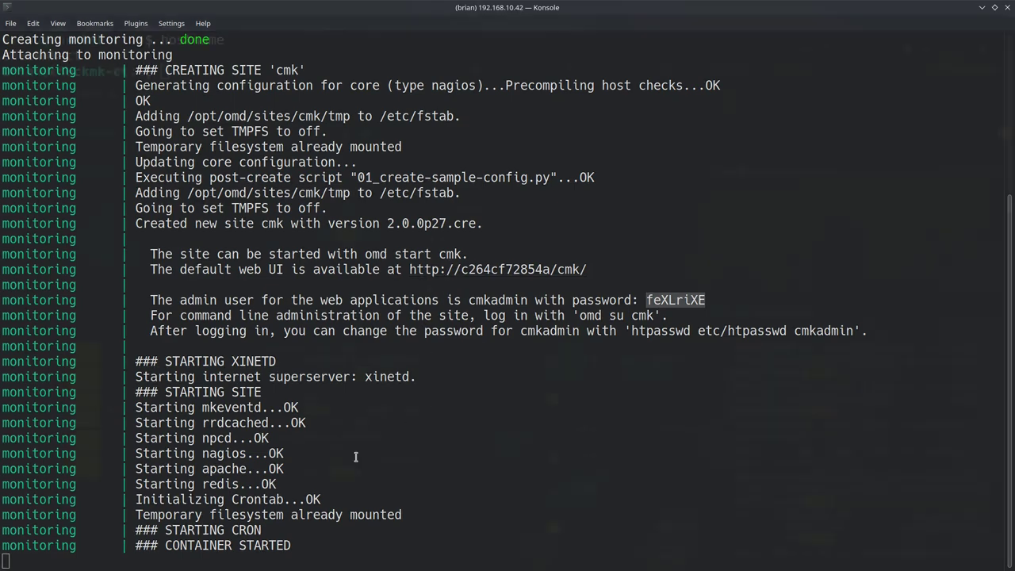
{"action": "key", "text": "alt+Tab"}
{"action": "key", "text": "alt+Tab"}
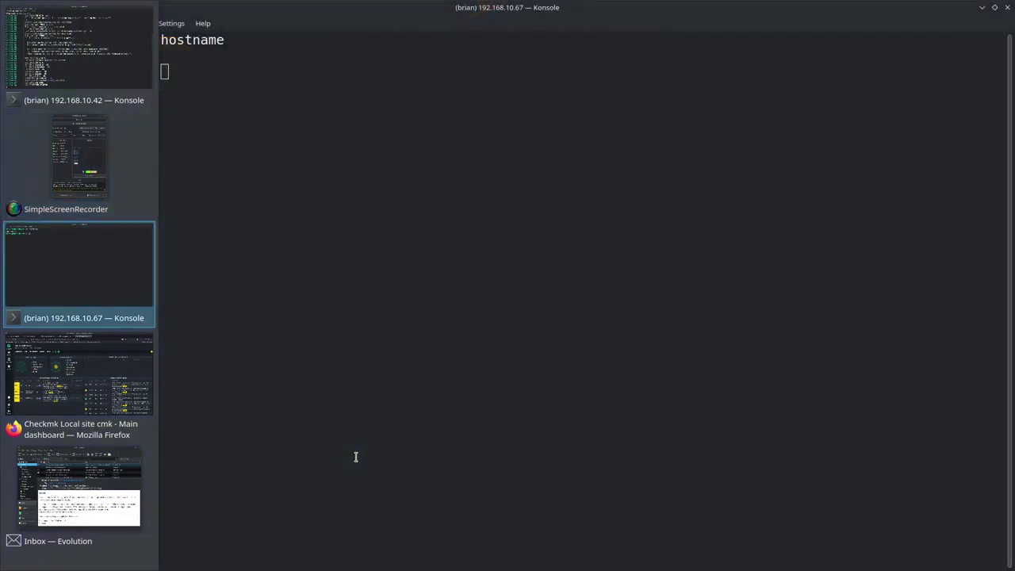
{"action": "key", "text": "alt+Tab"}
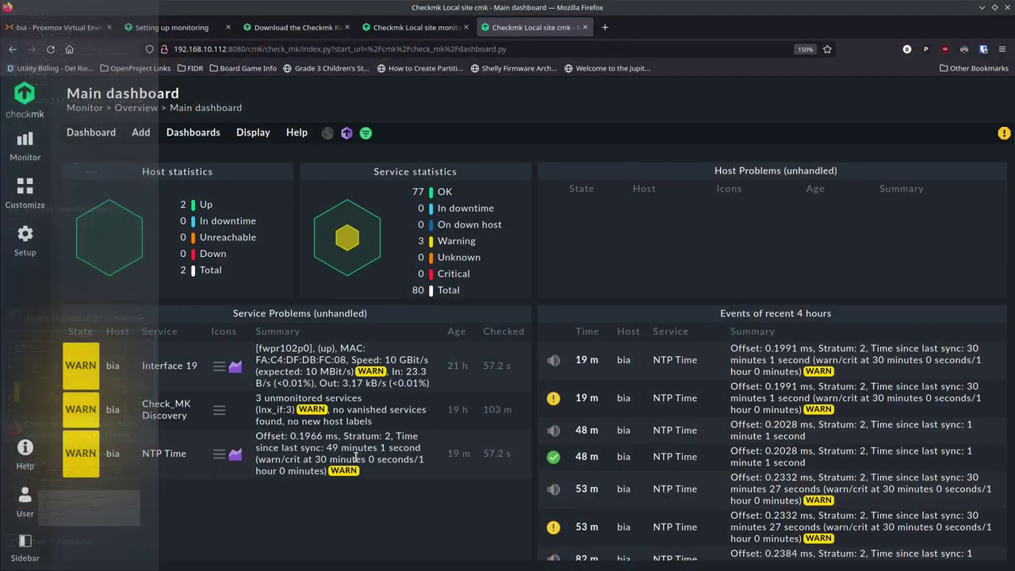
{"action": "left_click", "coordinate": [605, 28]}
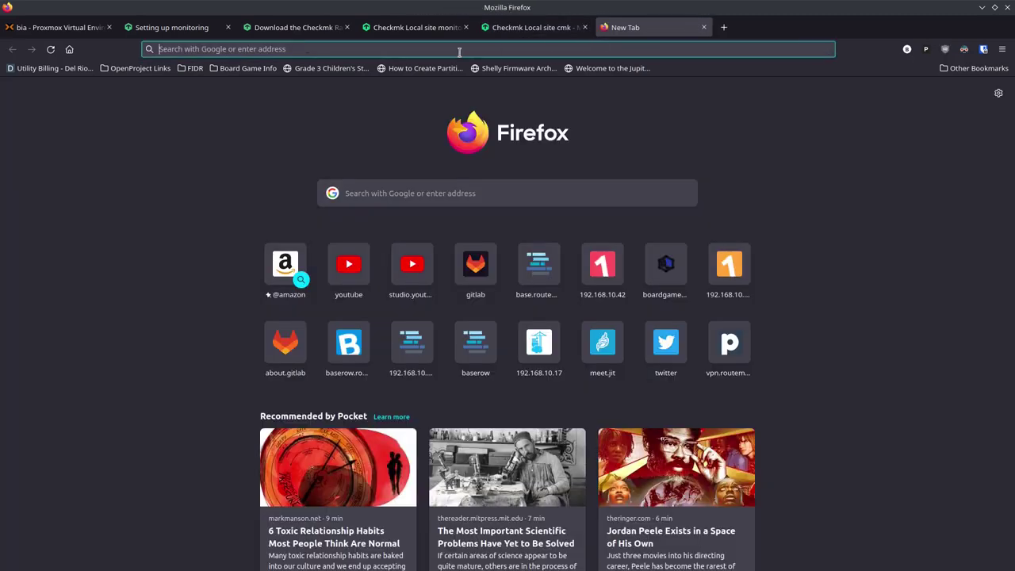
{"action": "type", "text": "ht"}
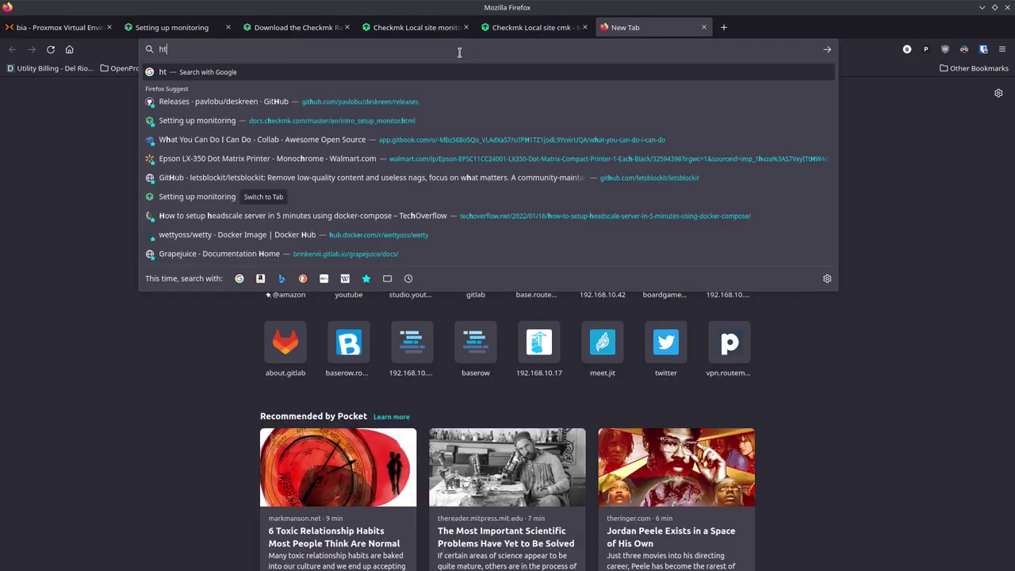
{"action": "type", "text": "tp://1"}
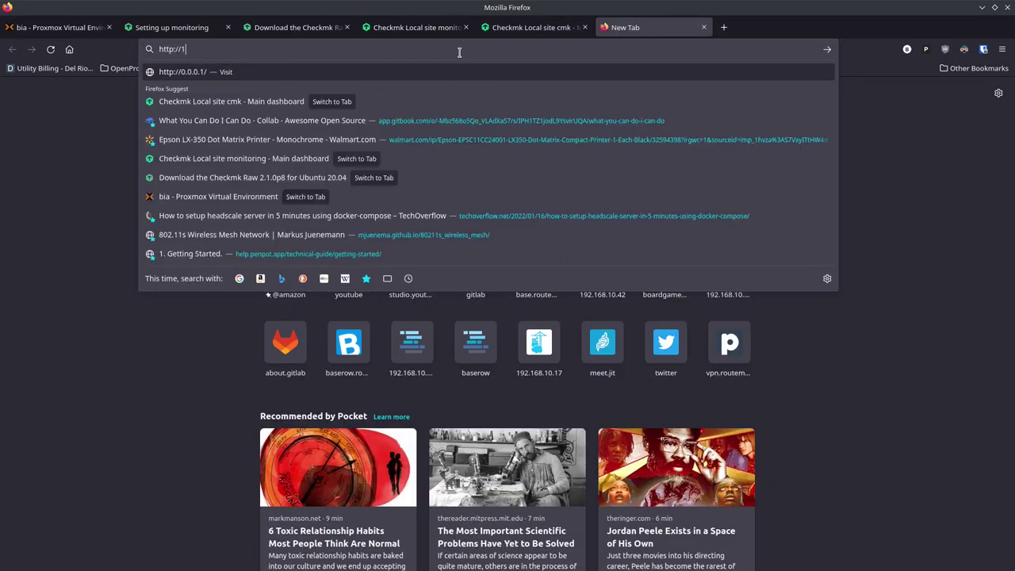
{"action": "type", "text": "92.168.10.42"}
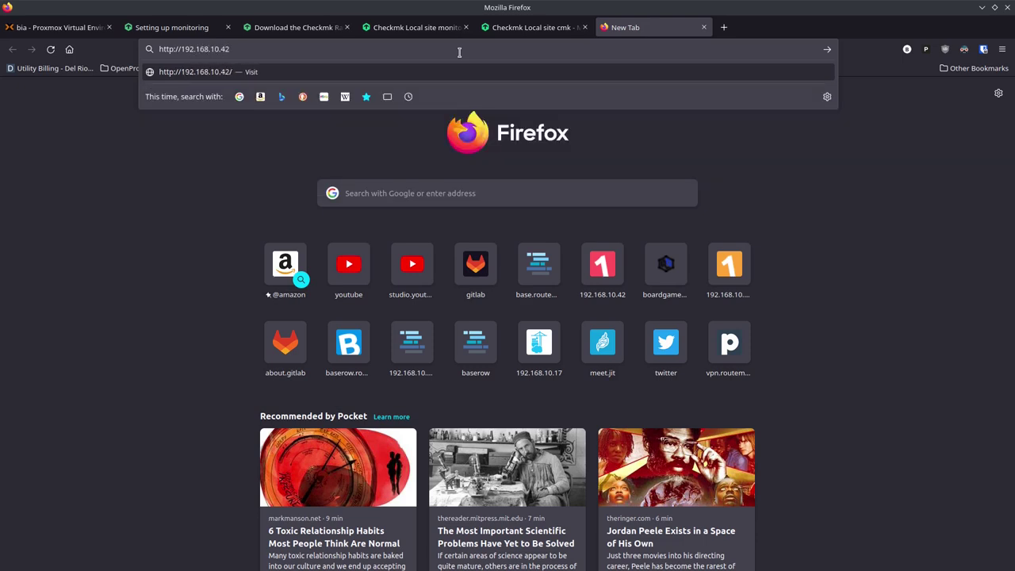
{"action": "type", "text": ":8080"}
{"action": "key", "text": "Return"}
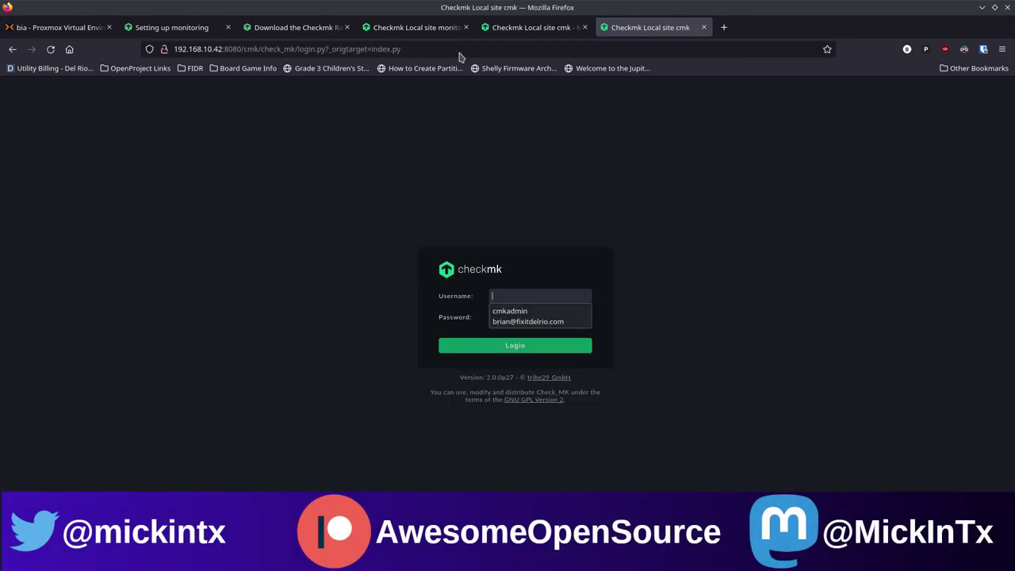
Log in to the Checkmk site as cmkadmin with the copied account password and decline saving the login in the browser
{"action": "left_click", "coordinate": [636, 298]}
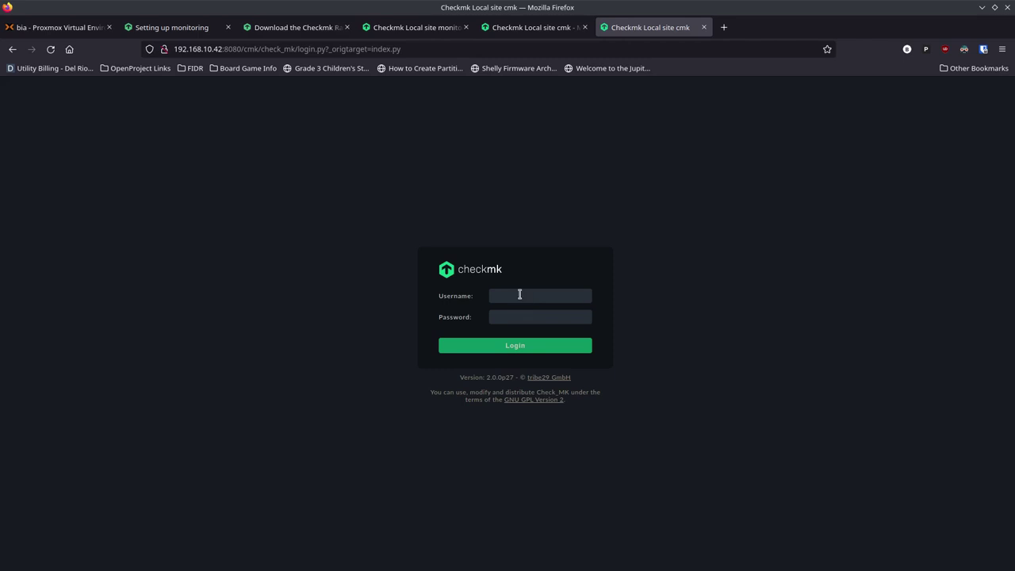
{"action": "left_click", "coordinate": [519, 295]}
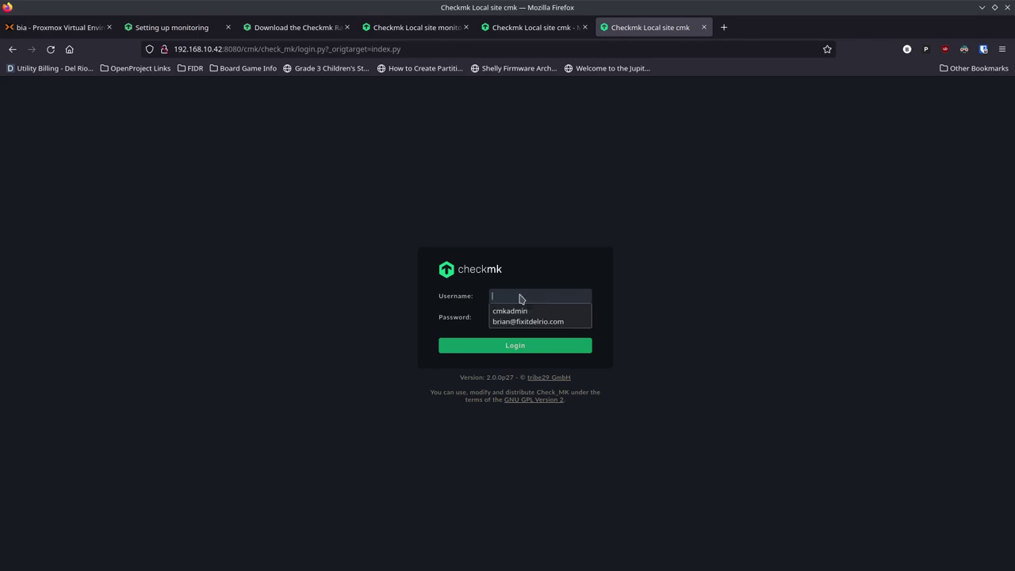
{"action": "key", "text": "ctrl+plus"}
{"action": "key", "text": "ctrl+plus"}
{"action": "key", "text": "ctrl+plus"}
{"action": "key", "text": "ctrl+plus"}
{"action": "key", "text": "ctrl+plus"}
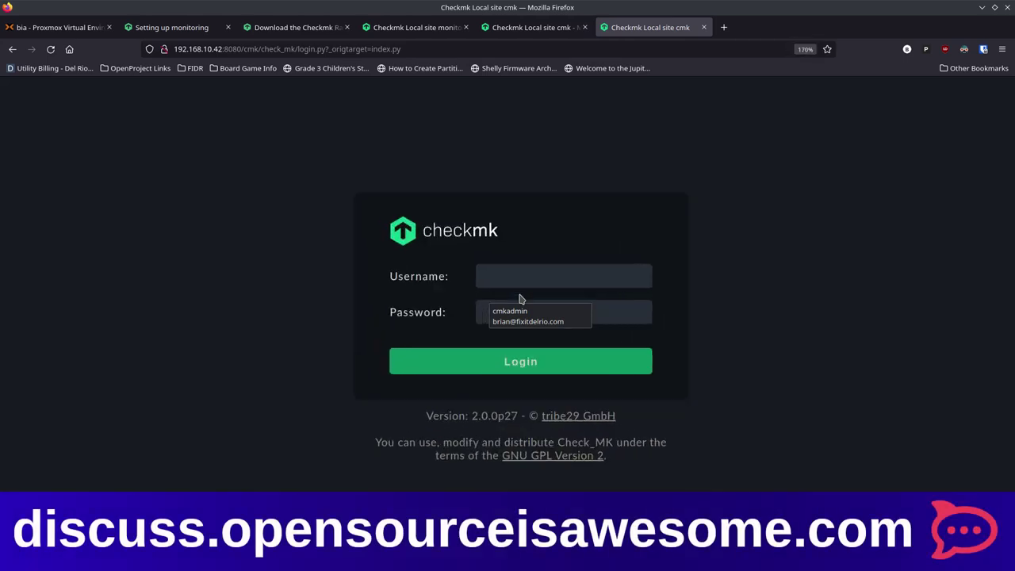
{"action": "type", "text": "cm"}
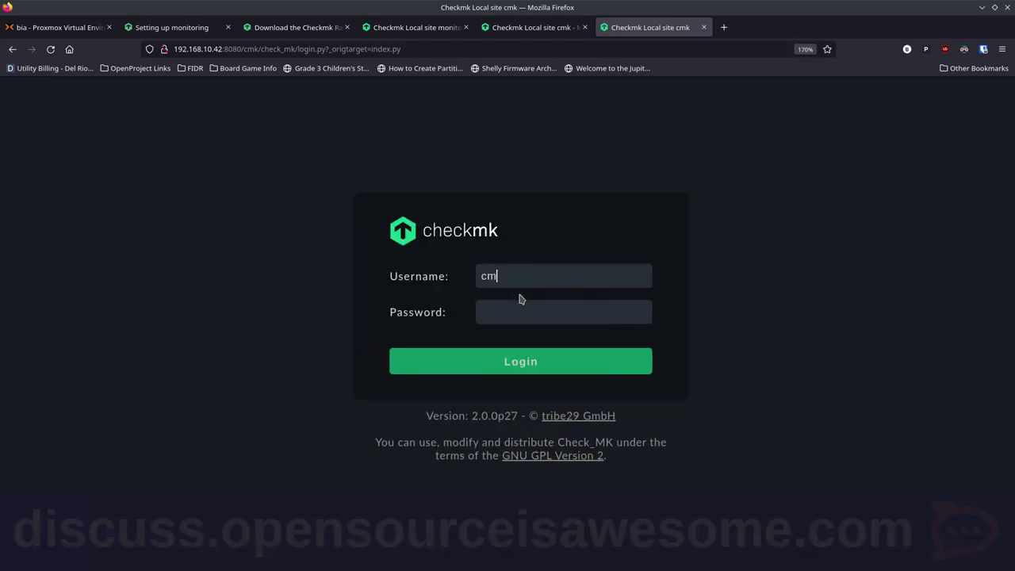
{"action": "type", "text": "kadmin"}
{"action": "key", "text": "Tab"}
{"action": "type", "text": "********"}
{"action": "key", "text": "Return"}
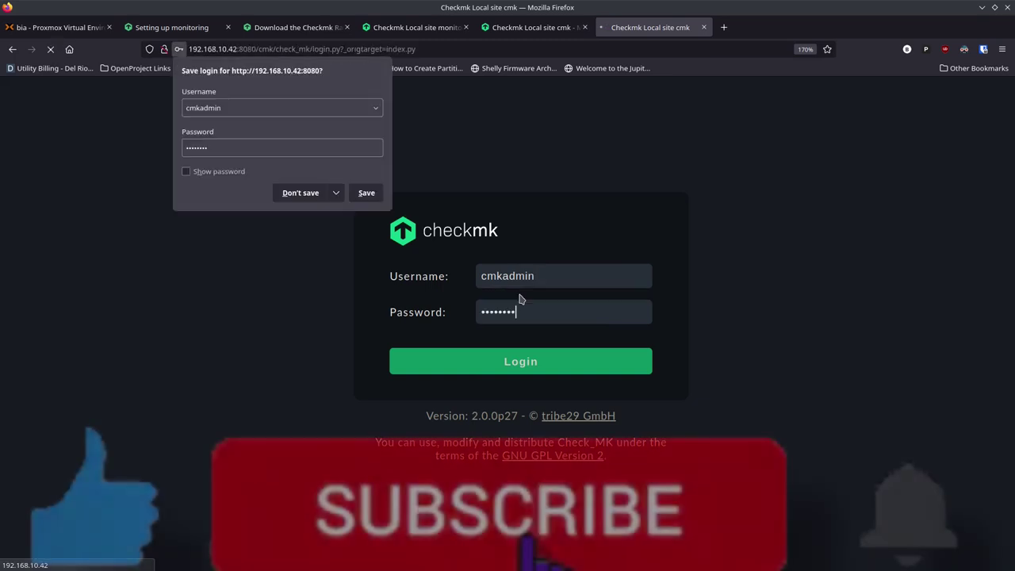
{"action": "left_click", "coordinate": [295, 194]}
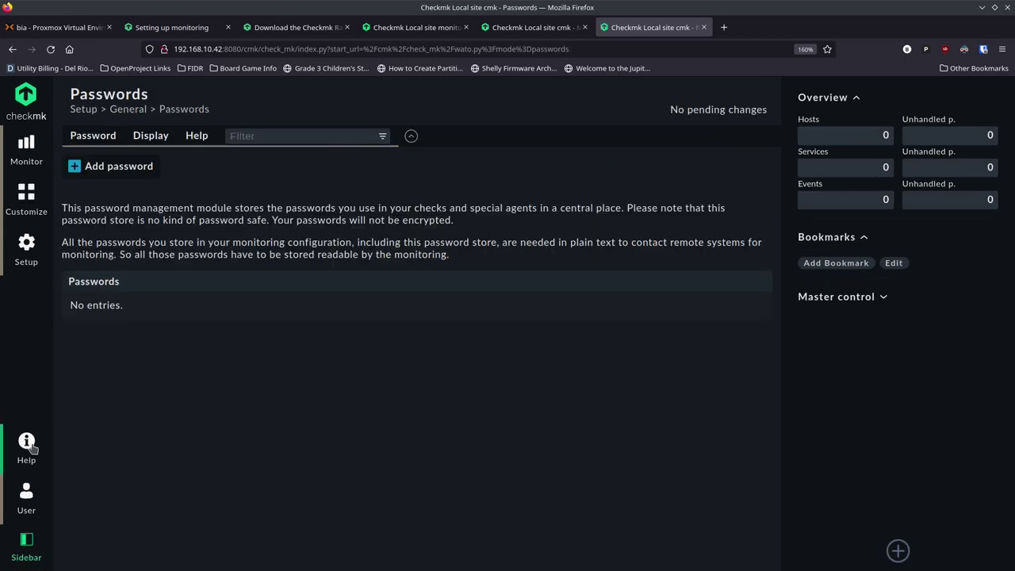
Change the cmkadmin account password by entering the current and new passwords with confirmation, save it, and decline storing it in the browser
{"action": "left_click", "coordinate": [26, 496]}
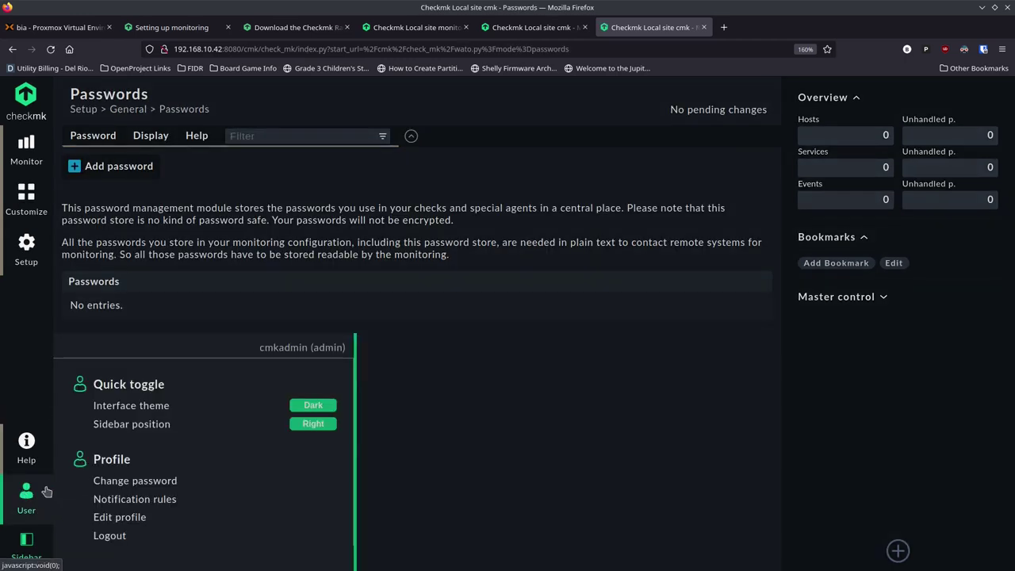
{"action": "left_click", "coordinate": [115, 482]}
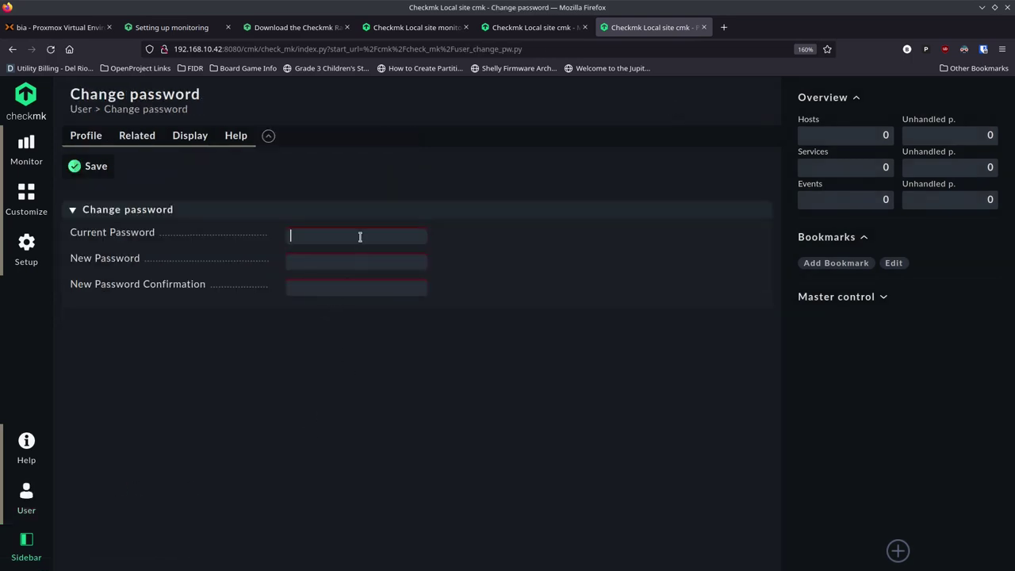
{"action": "key", "text": "ctrl+v"}
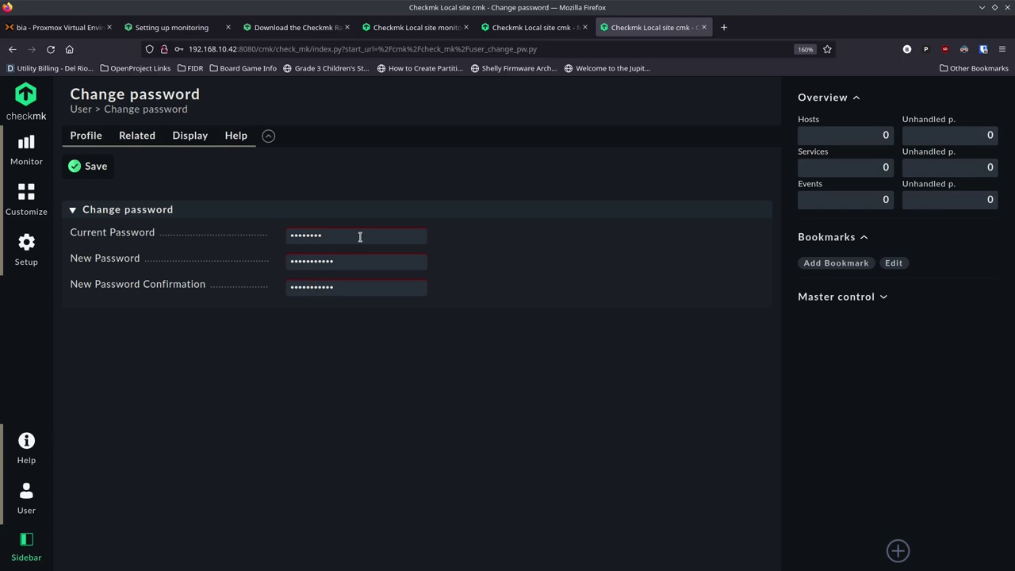
{"action": "left_click", "coordinate": [95, 166]}
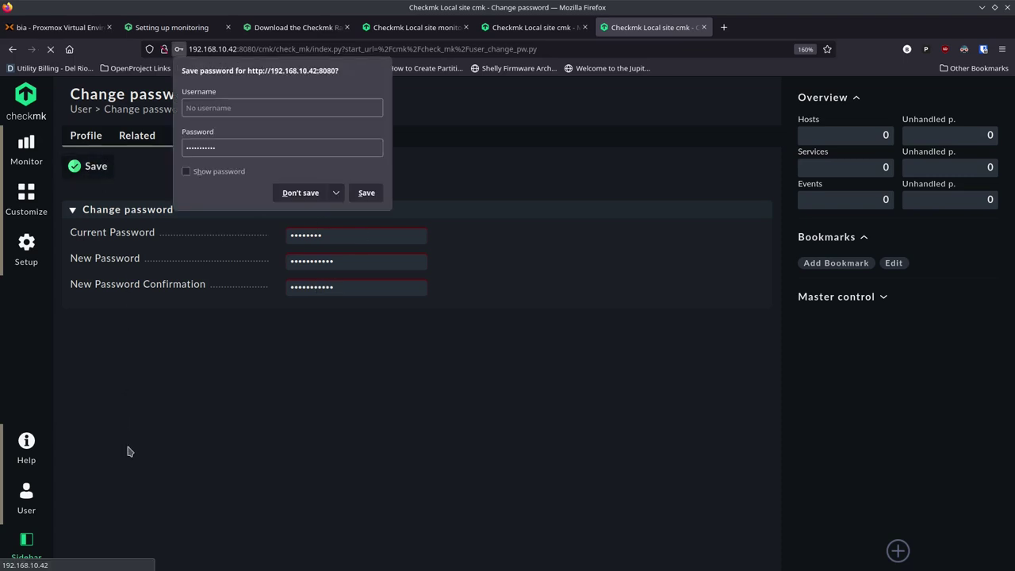
{"action": "left_click", "coordinate": [305, 193]}
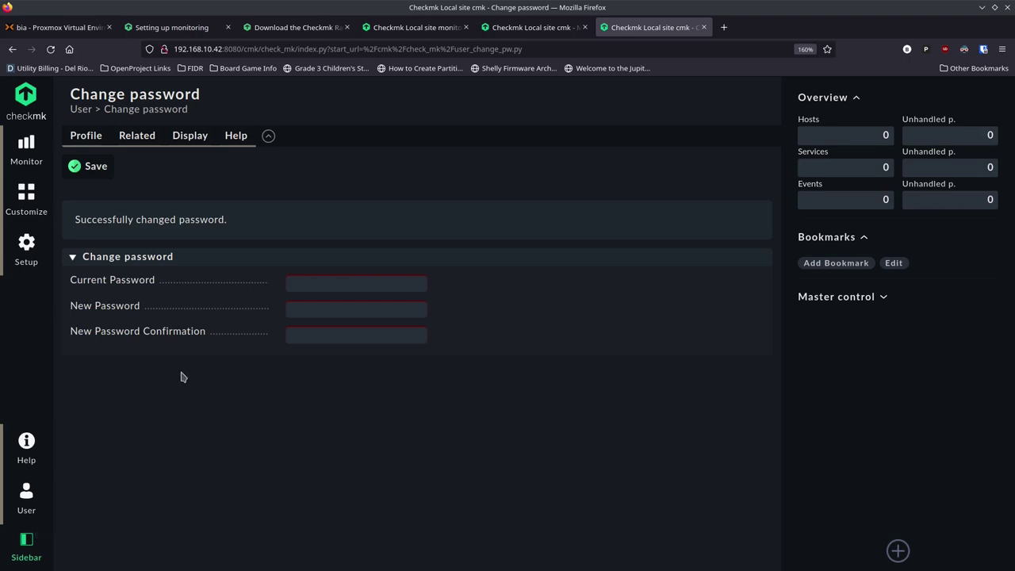
Open the new site's main dashboard and compare it with the Checkmk sites open at 192.168.10.67 and 192.168.10.112
{"action": "left_click", "coordinate": [26, 99]}
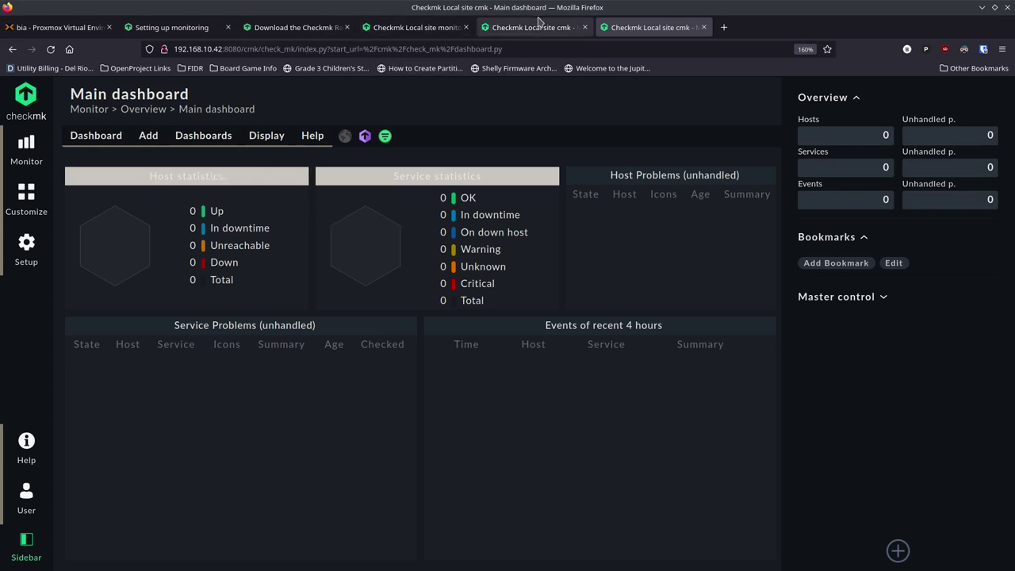
{"action": "left_click", "coordinate": [539, 29]}
{"action": "left_click", "coordinate": [416, 27]}
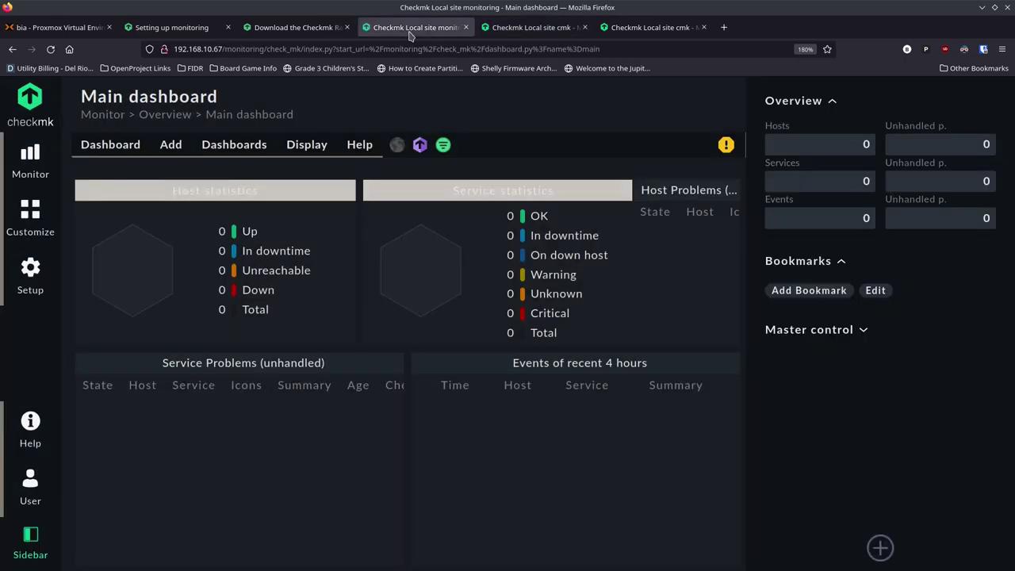
{"action": "left_click", "coordinate": [485, 28]}
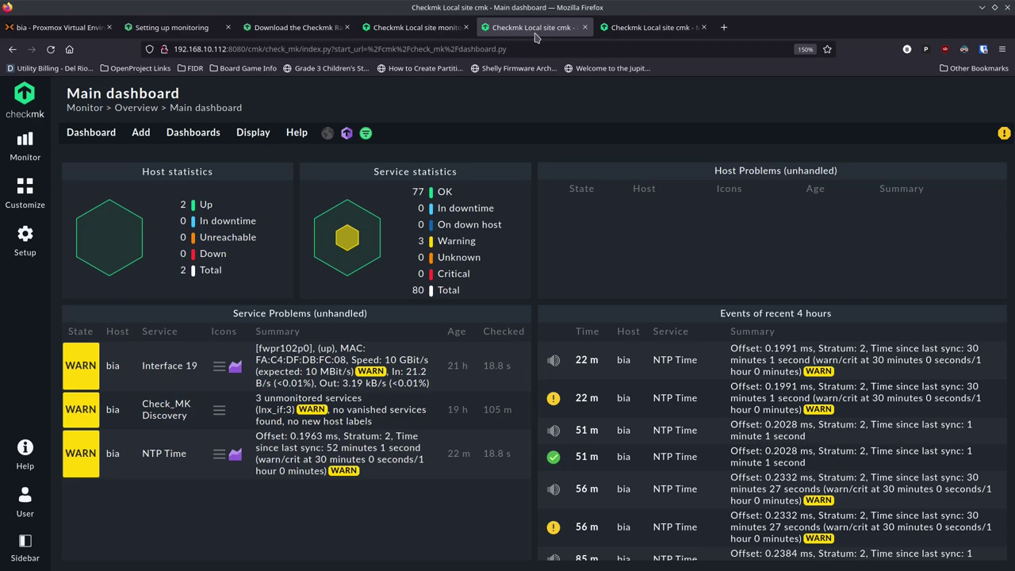
{"action": "left_click", "coordinate": [416, 27]}
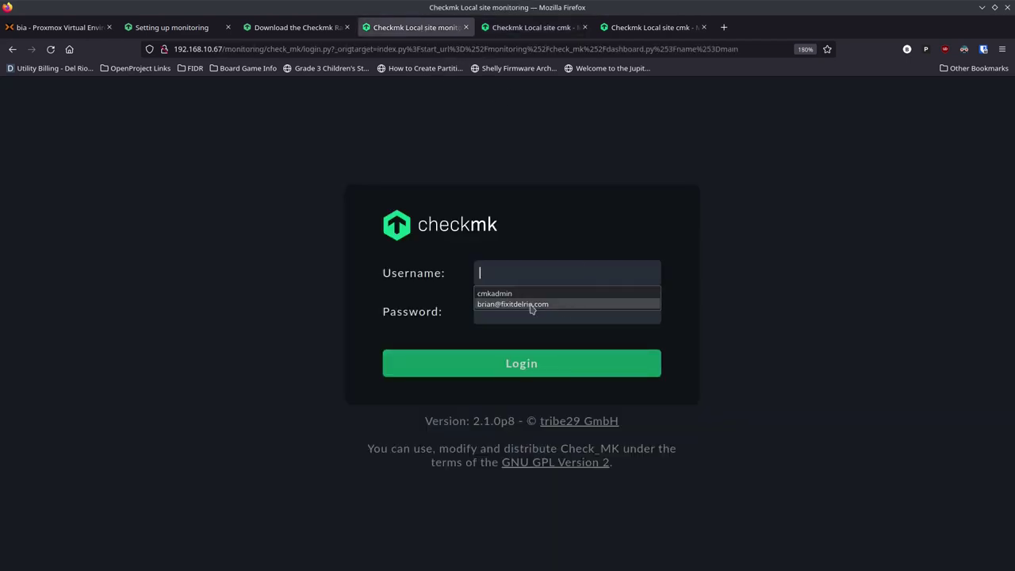
{"action": "left_click", "coordinate": [535, 28]}
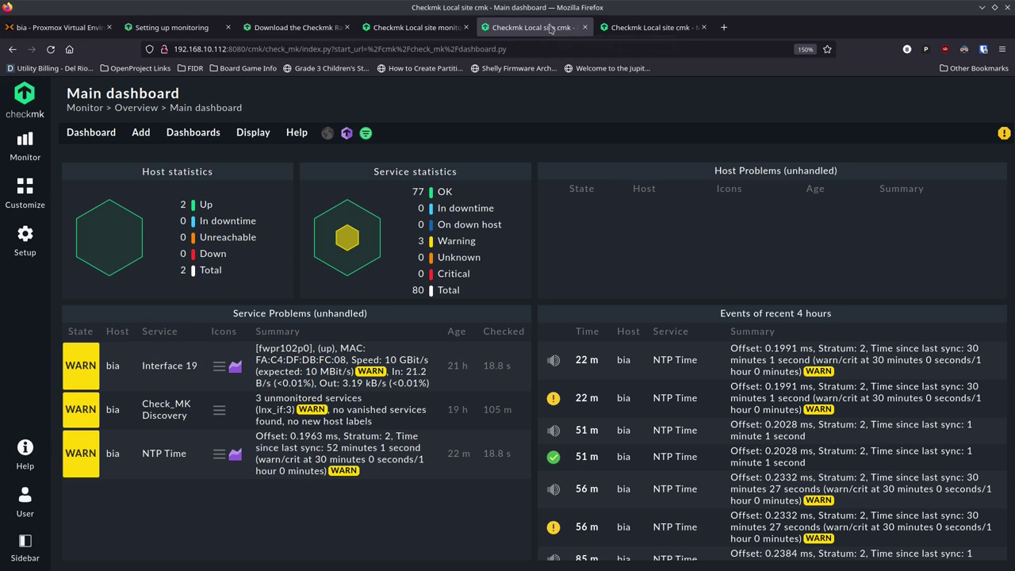